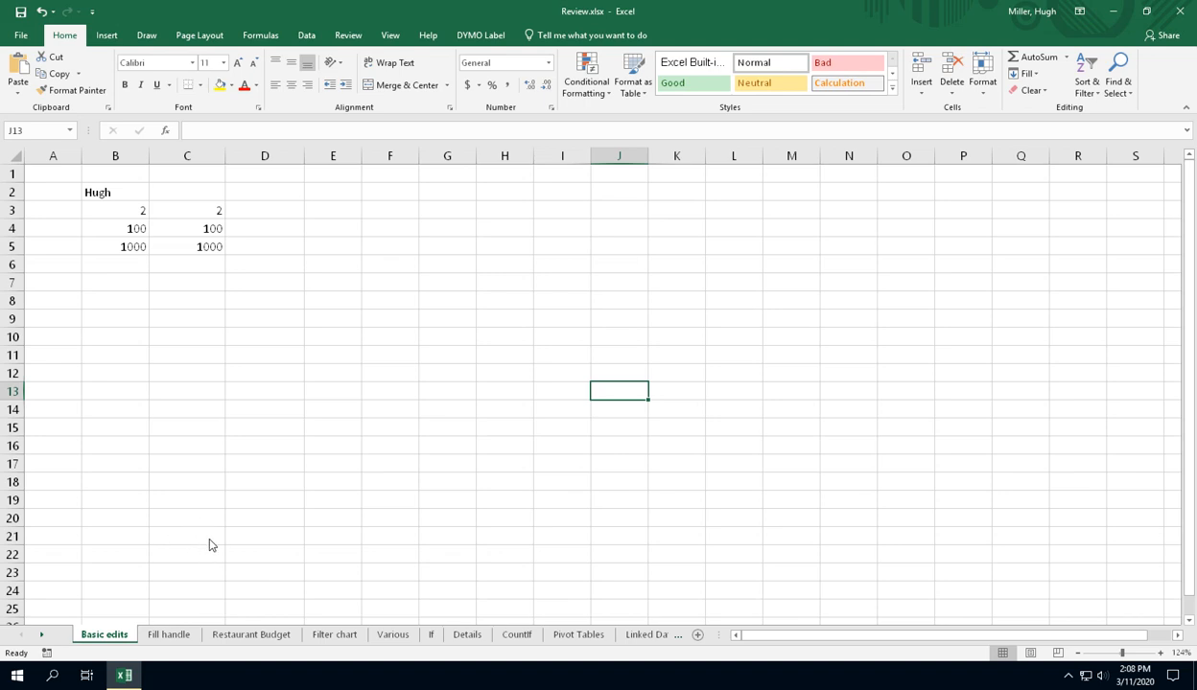
Look through the workbook's worksheets from Fill handle to Linked Data, and return to the Basic edits sheet
{"action": "left_click", "coordinate": [165, 636]}
{"action": "left_click", "coordinate": [226, 637]}
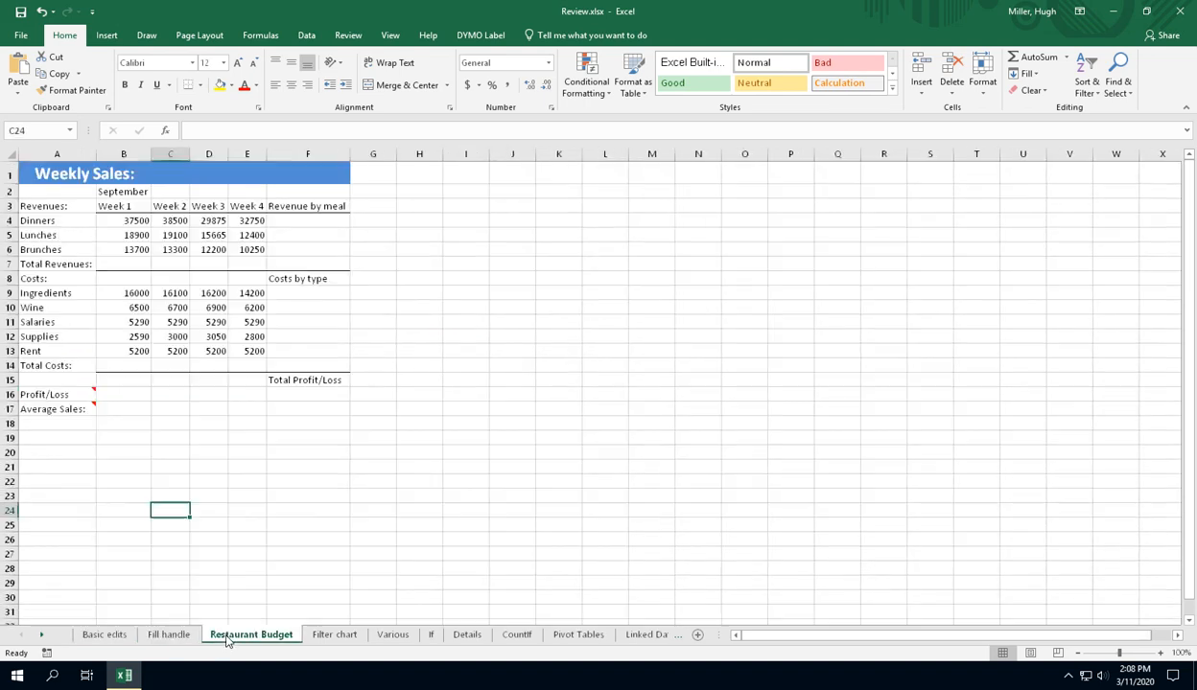
{"action": "left_click", "coordinate": [314, 637]}
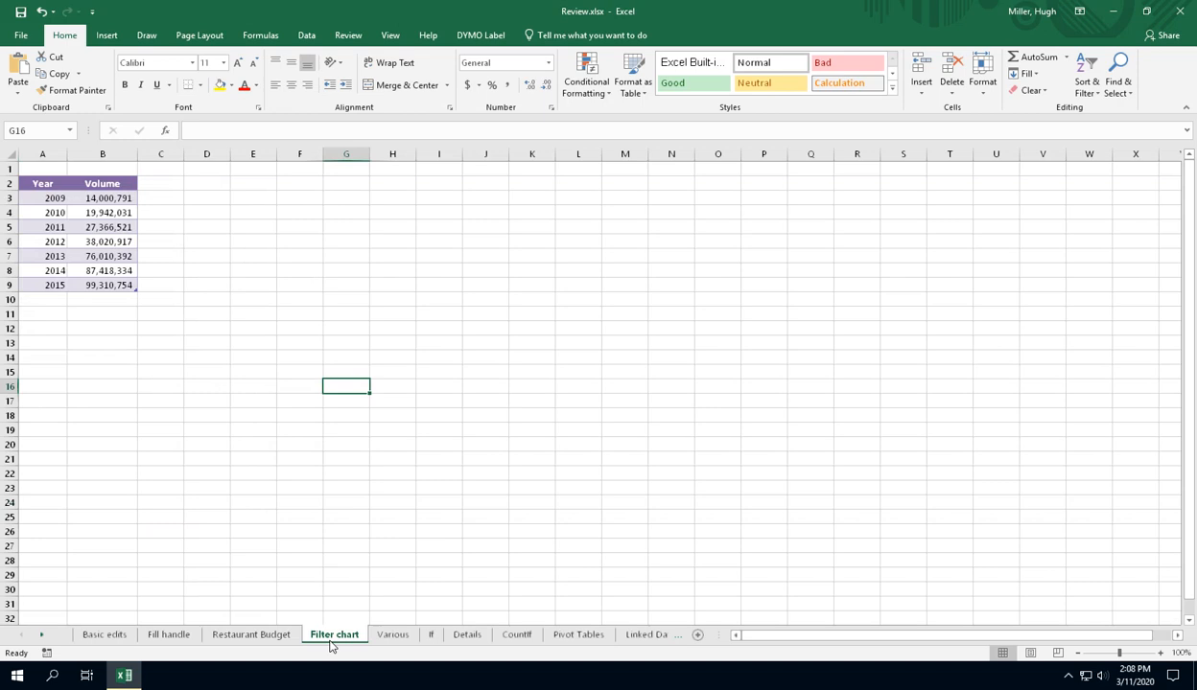
{"action": "left_click", "coordinate": [390, 637]}
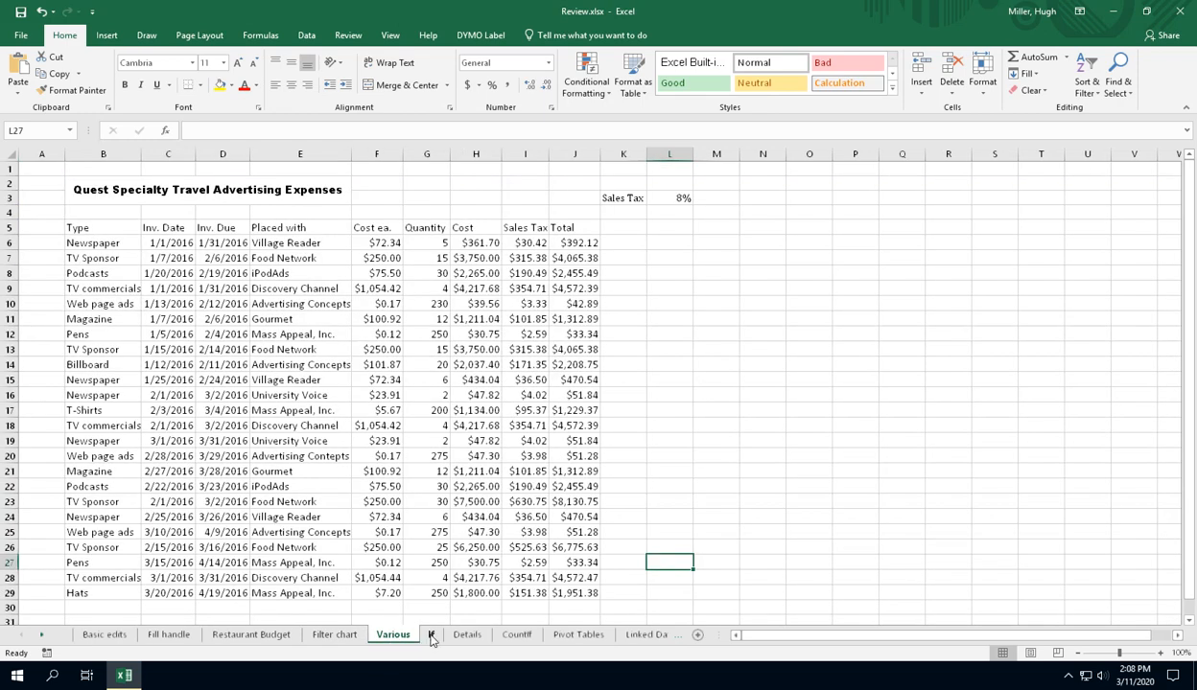
{"action": "left_click", "coordinate": [425, 636]}
{"action": "left_click", "coordinate": [466, 637]}
{"action": "left_click", "coordinate": [515, 636]}
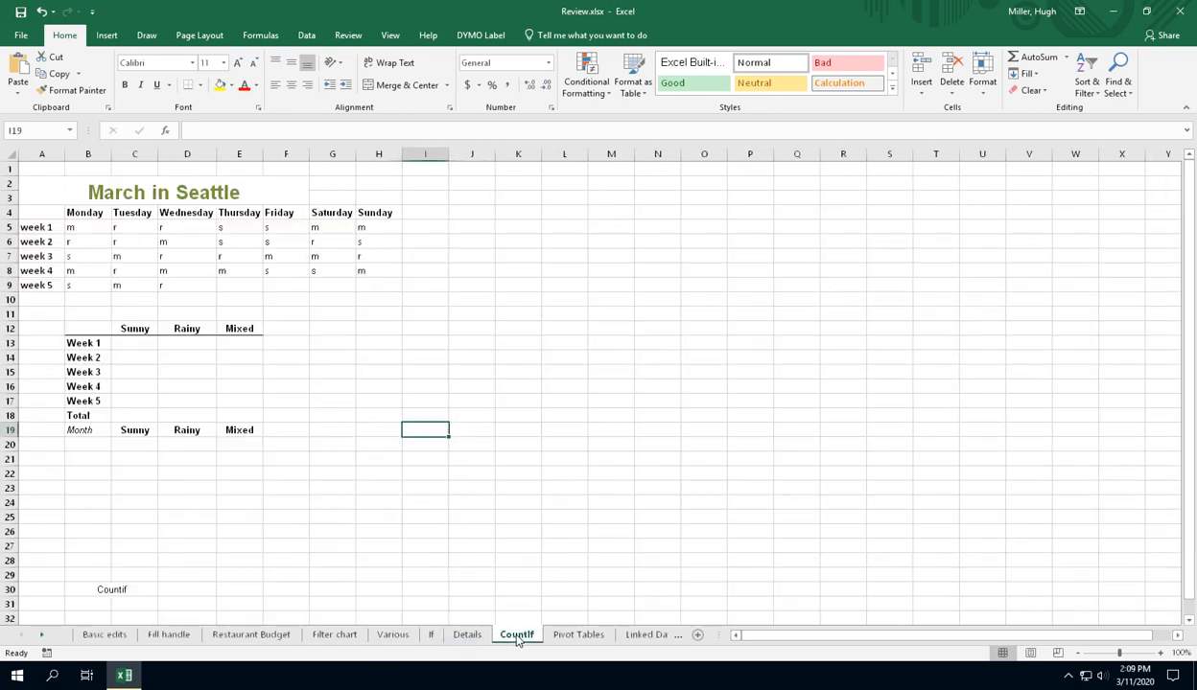
{"action": "left_click", "coordinate": [576, 635]}
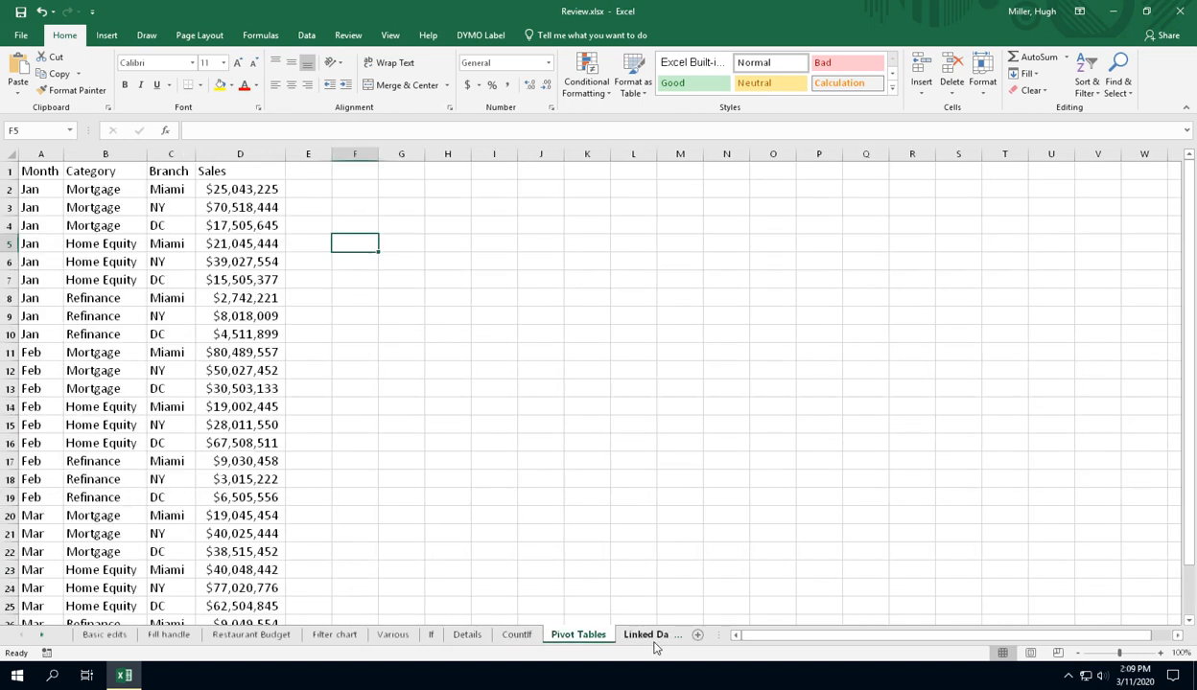
{"action": "left_click", "coordinate": [585, 635]}
{"action": "left_click", "coordinate": [103, 635]}
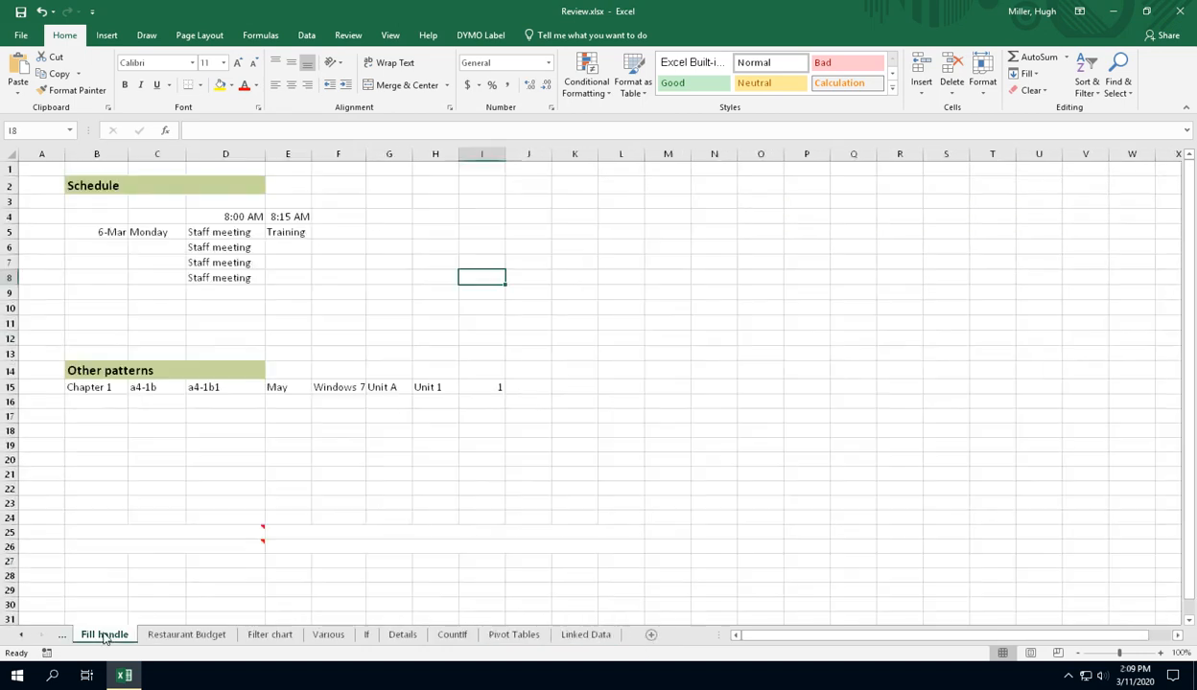
{"action": "left_click", "coordinate": [22, 633]}
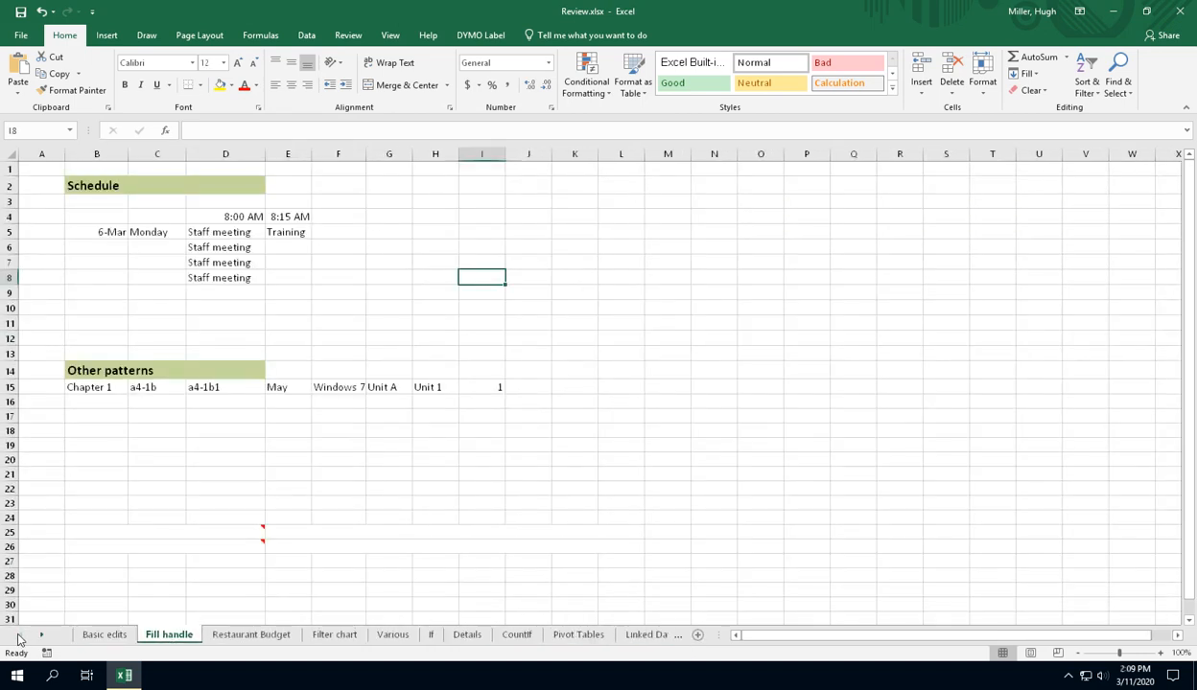
{"action": "left_click", "coordinate": [101, 634]}
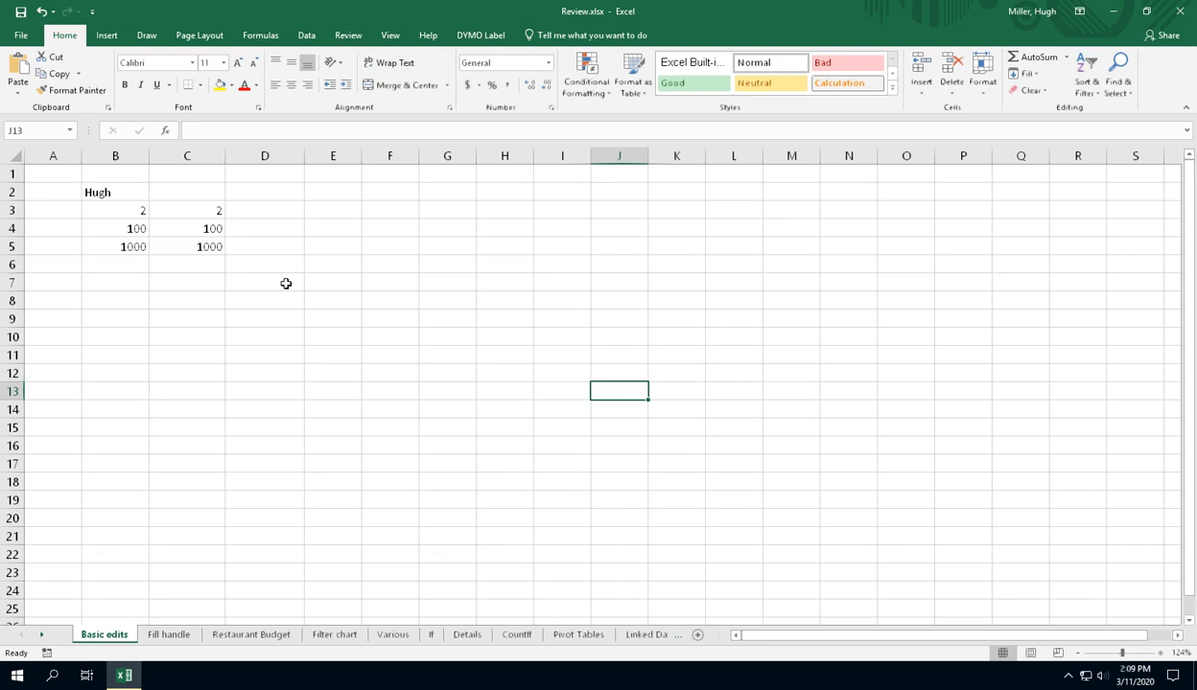
Enter the formula =B3+C3 in cell D3 and fill it down through D5
{"action": "left_click", "coordinate": [256, 207]}
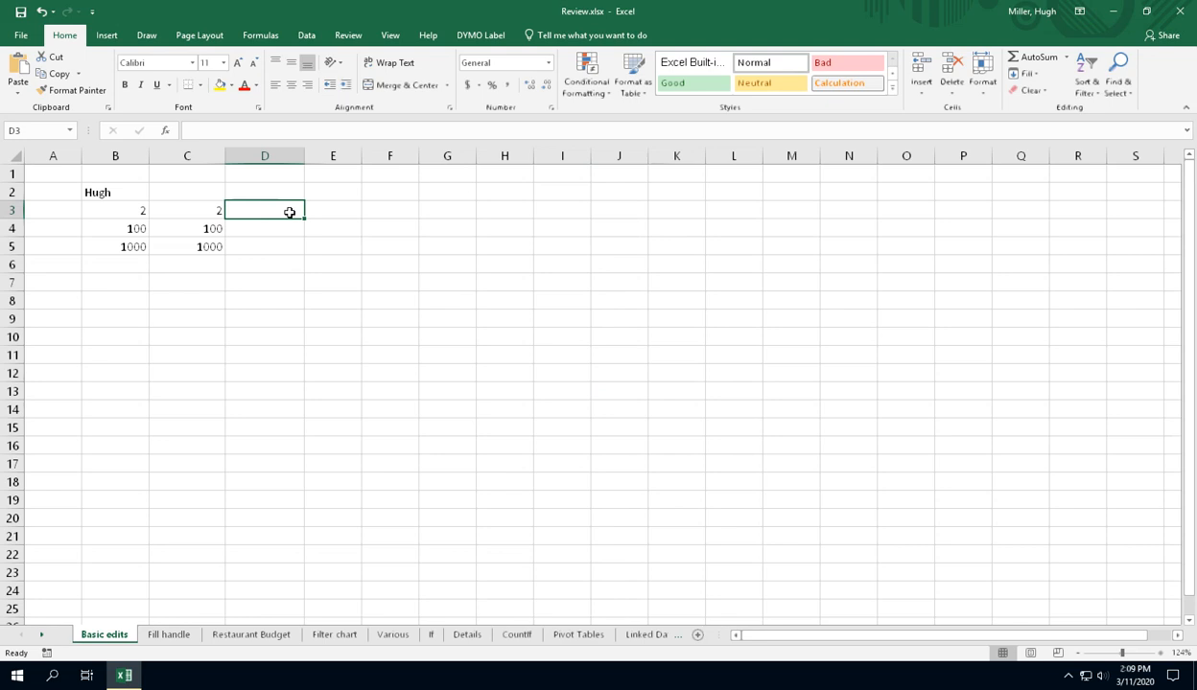
{"action": "type", "text": "="}
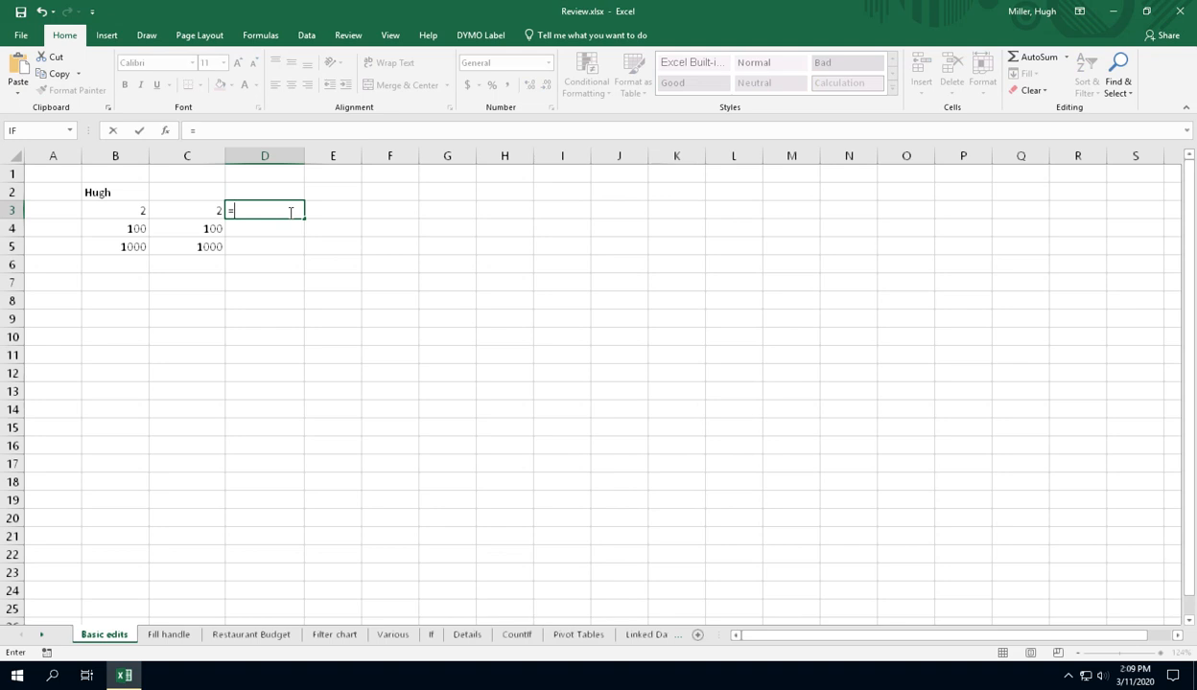
{"action": "left_click", "coordinate": [138, 213]}
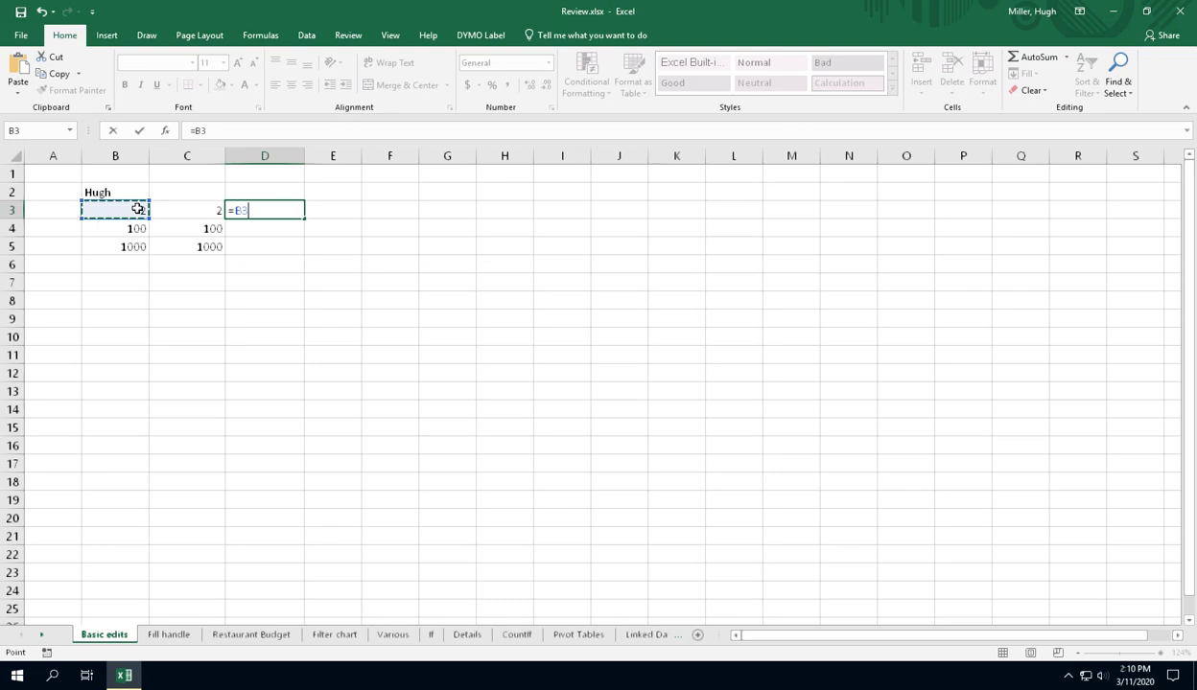
{"action": "type", "text": "+"}
{"action": "left_click", "coordinate": [180, 207]}
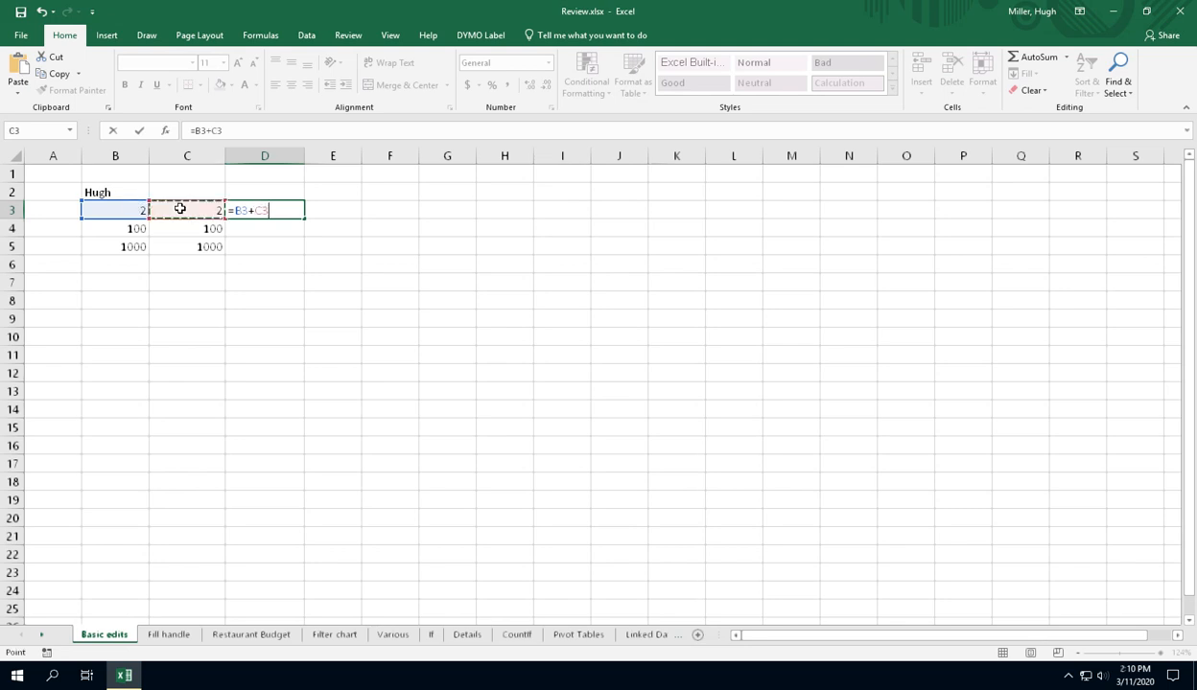
{"action": "left_click", "coordinate": [139, 131]}
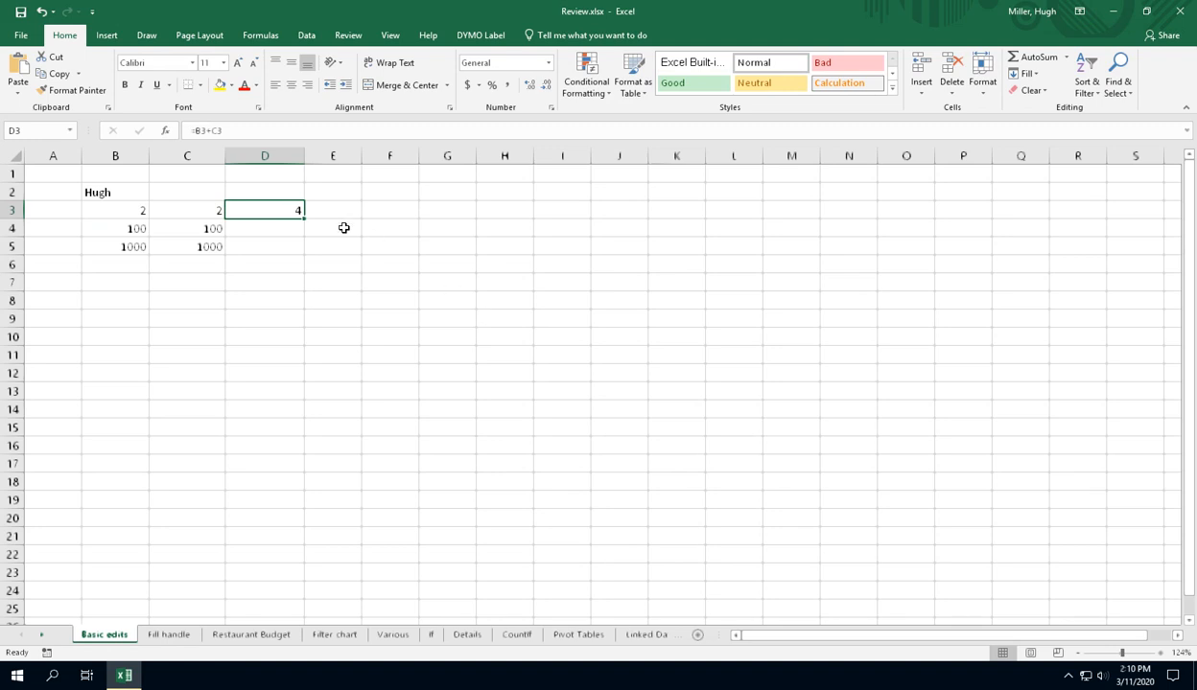
{"action": "left_click_drag", "start_coordinate": [305, 219], "coordinate": [301, 251]}
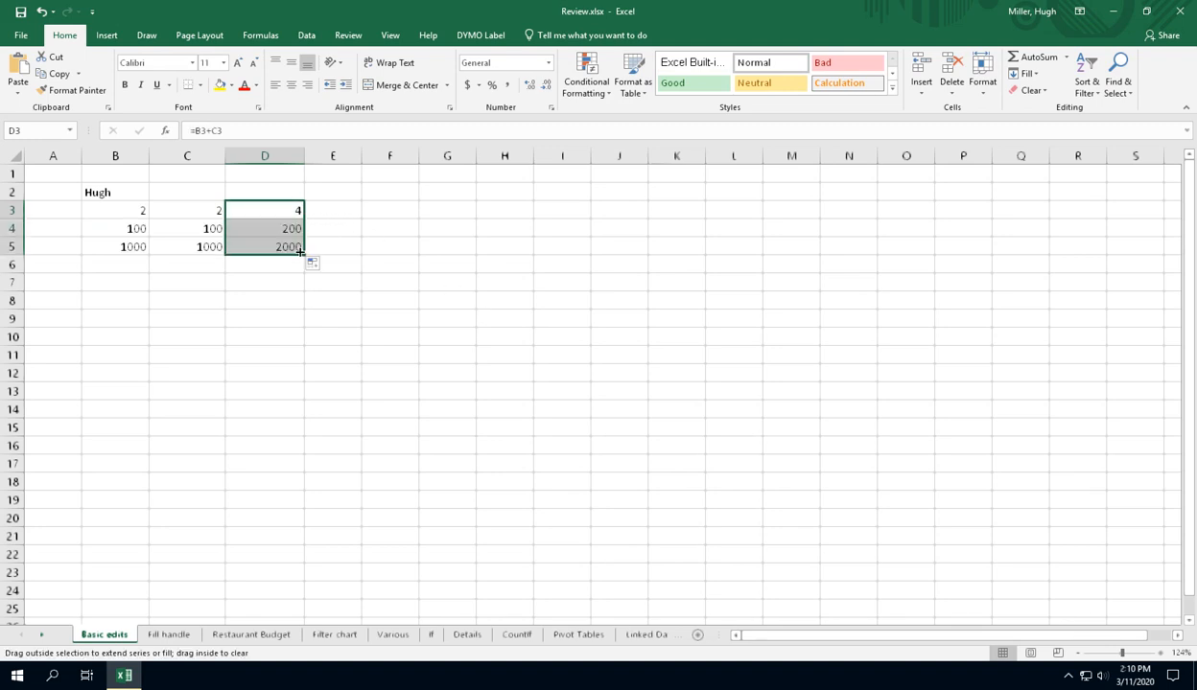
{"action": "left_click", "coordinate": [356, 268]}
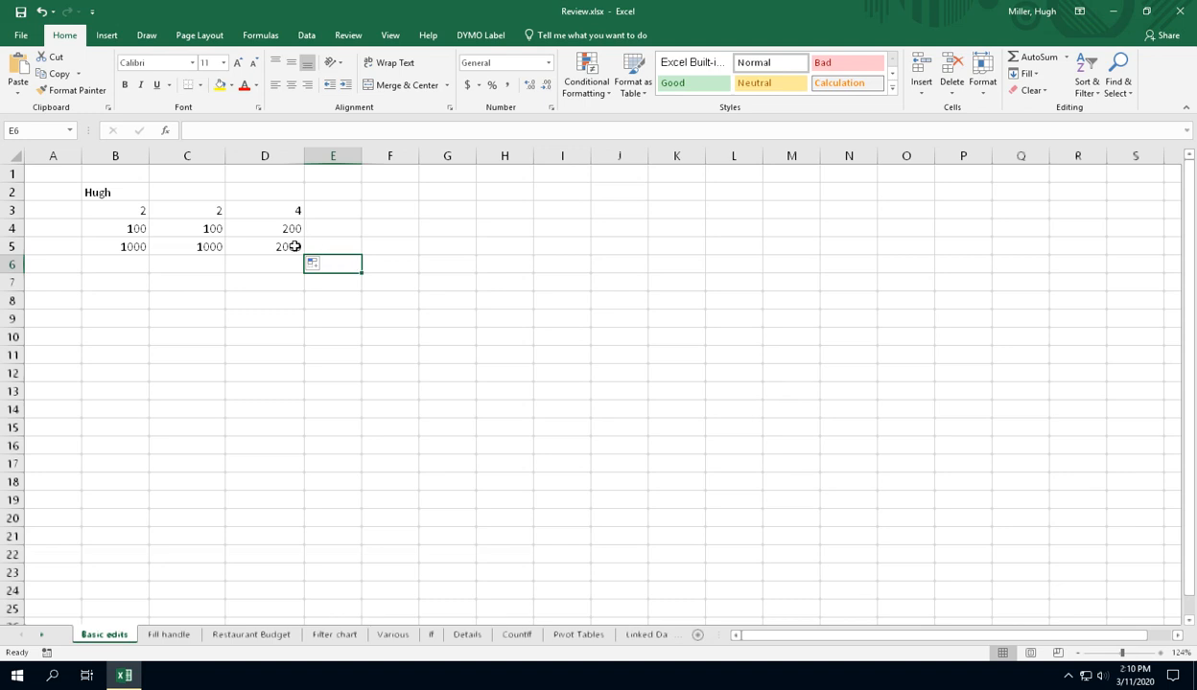
{"action": "left_click", "coordinate": [189, 259]}
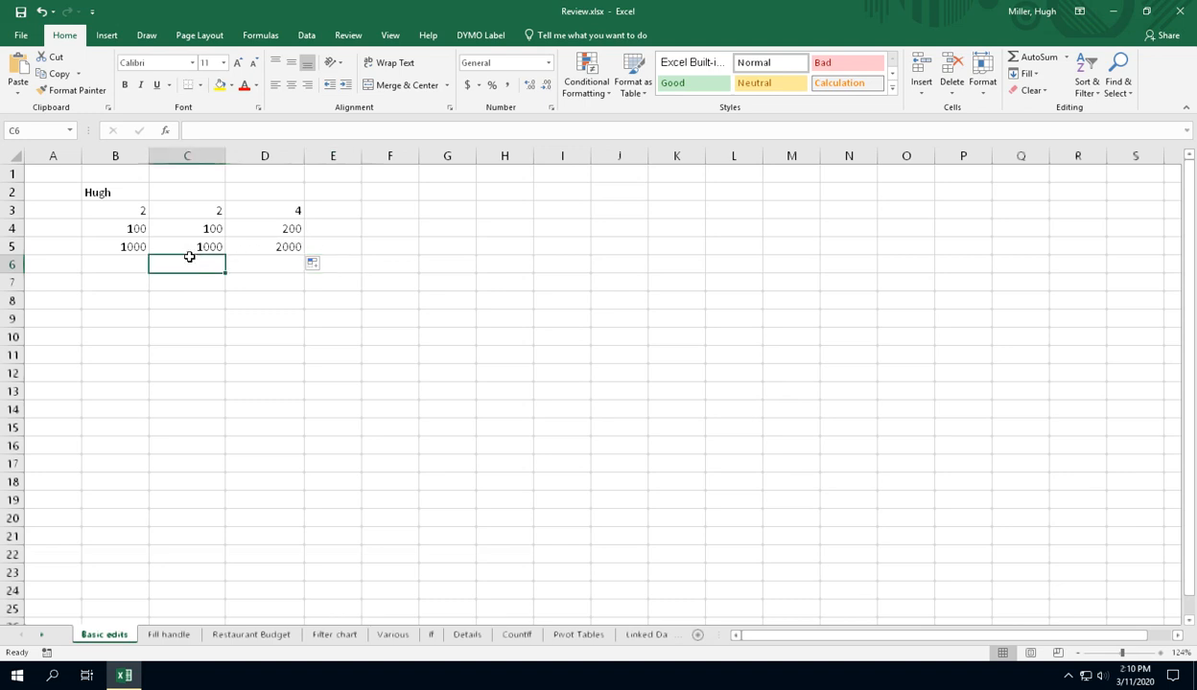
{"action": "left_click", "coordinate": [126, 261]}
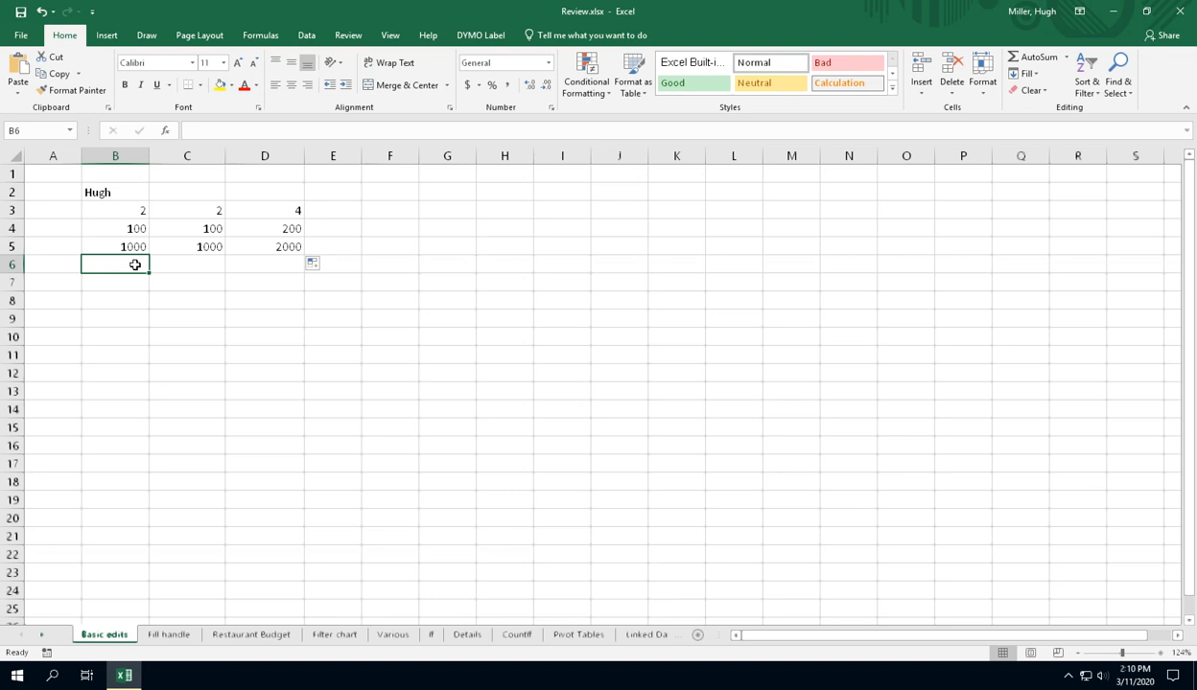
{"action": "left_click", "coordinate": [141, 212]}
{"action": "left_click", "coordinate": [126, 247]}
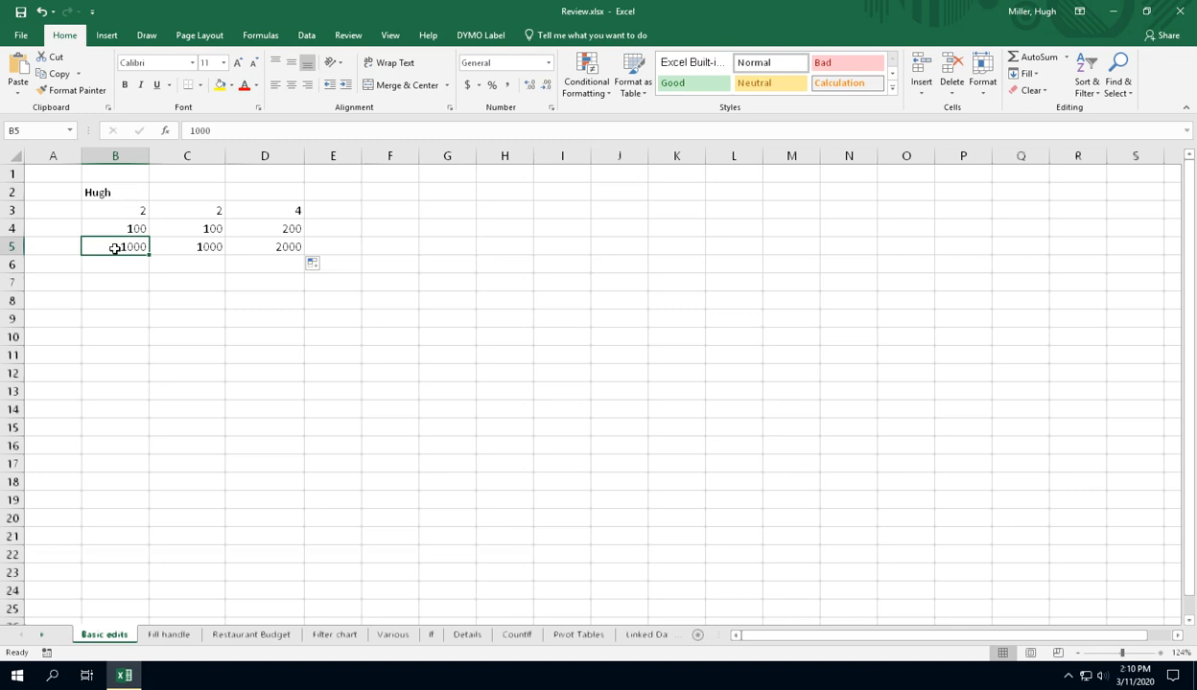
{"action": "left_click", "coordinate": [185, 299]}
Enter the formula =B3*B5 in cell B6 to multiply the two values in column B
{"action": "left_click", "coordinate": [133, 266]}
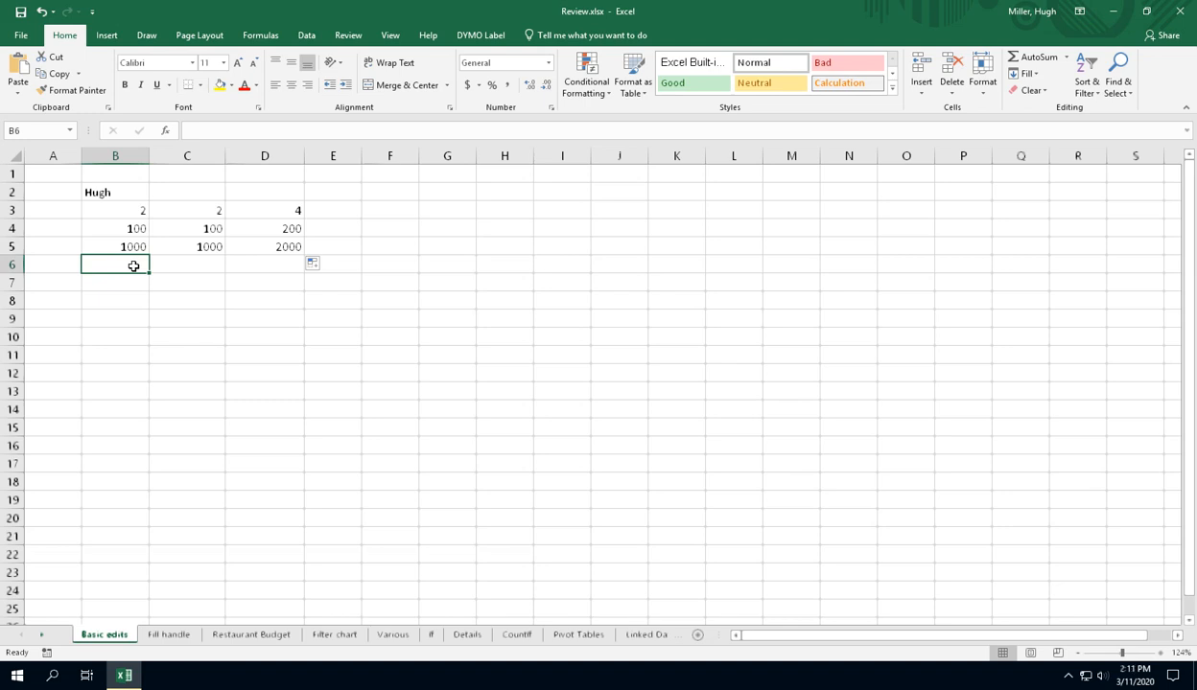
{"action": "type", "text": "="}
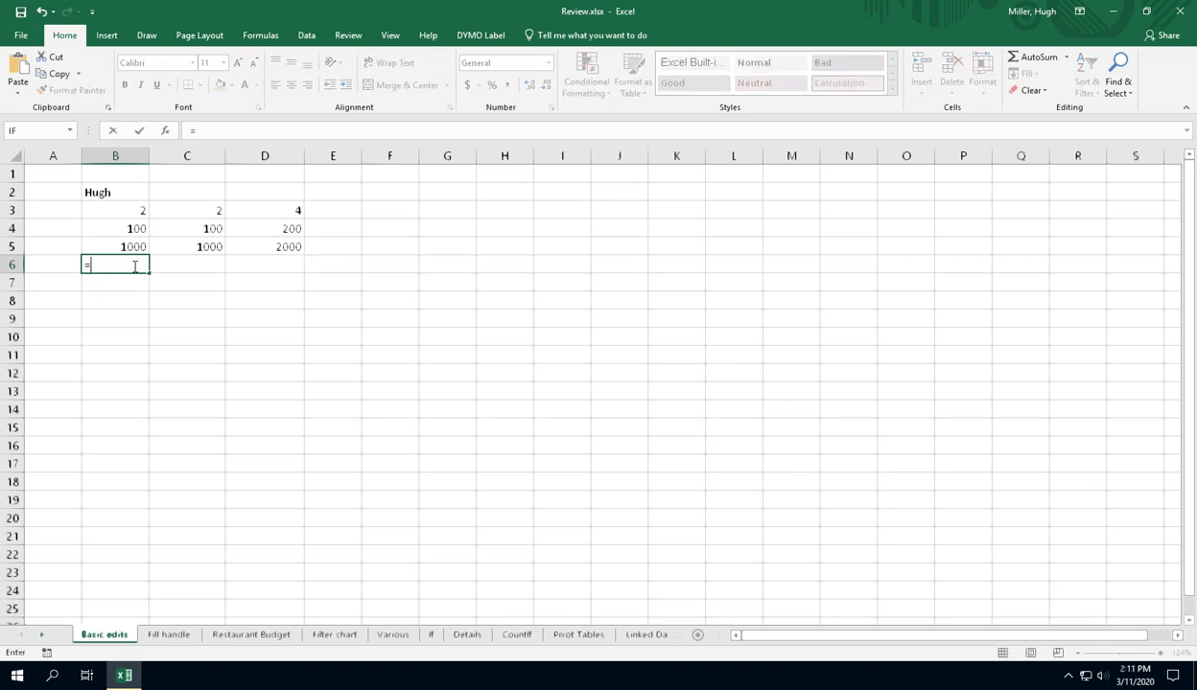
{"action": "left_click", "coordinate": [141, 210]}
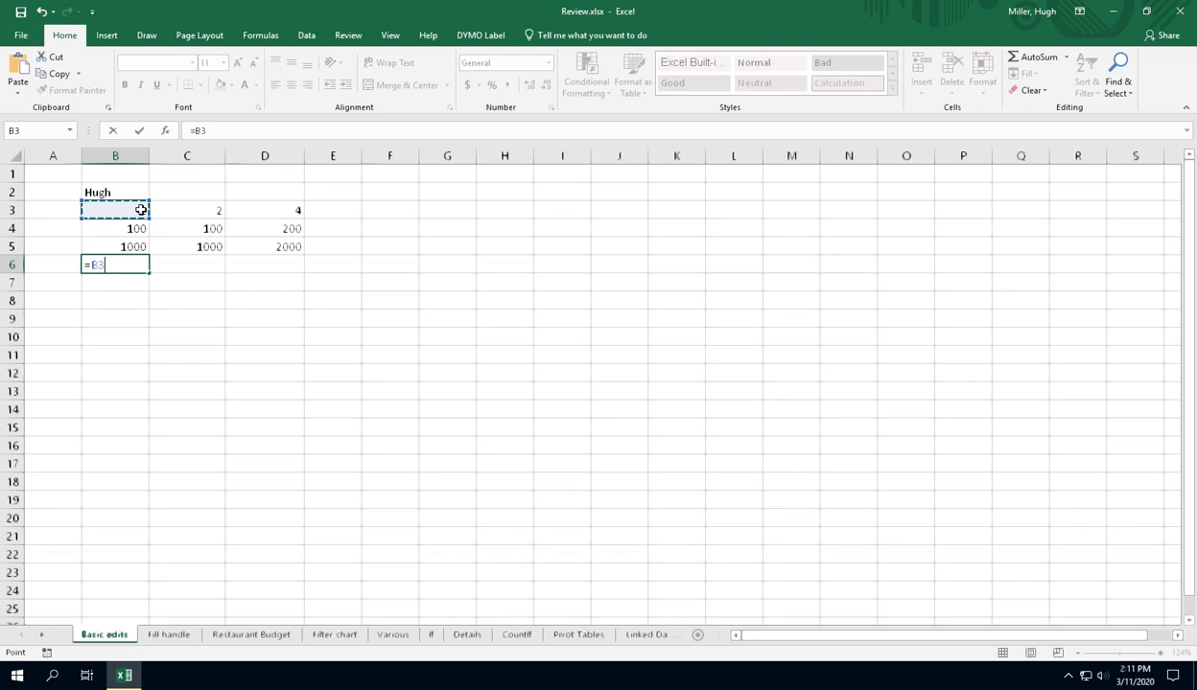
{"action": "type", "text": "*"}
{"action": "left_click", "coordinate": [137, 242]}
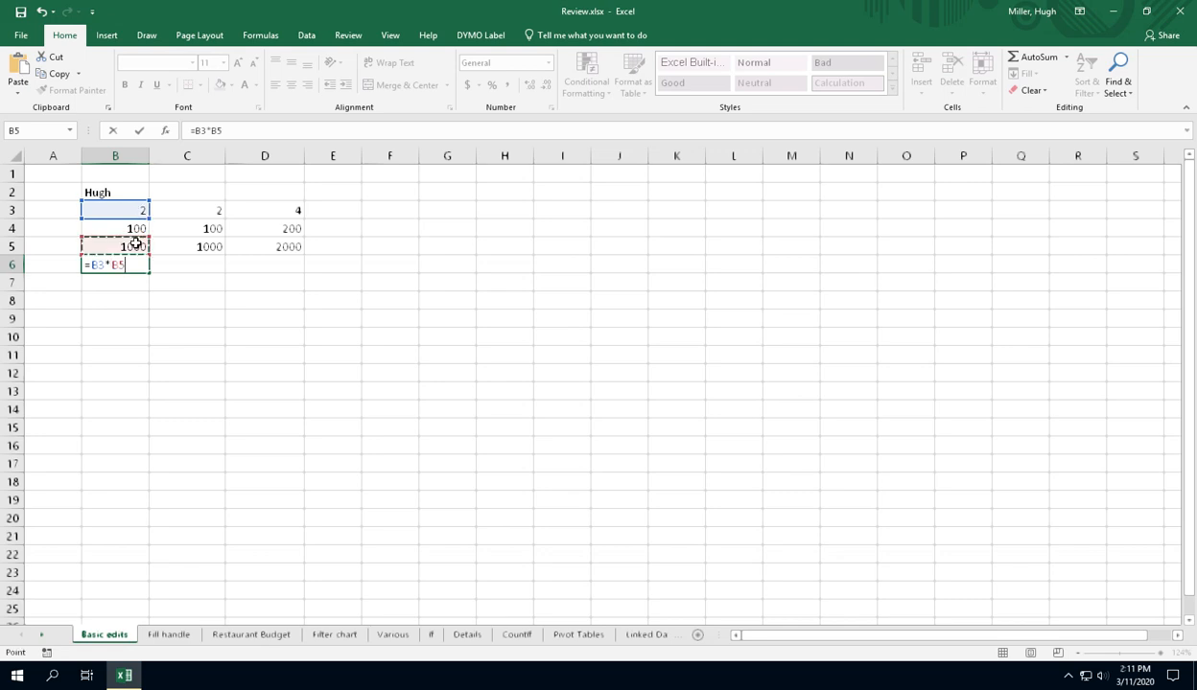
{"action": "left_click", "coordinate": [142, 132]}
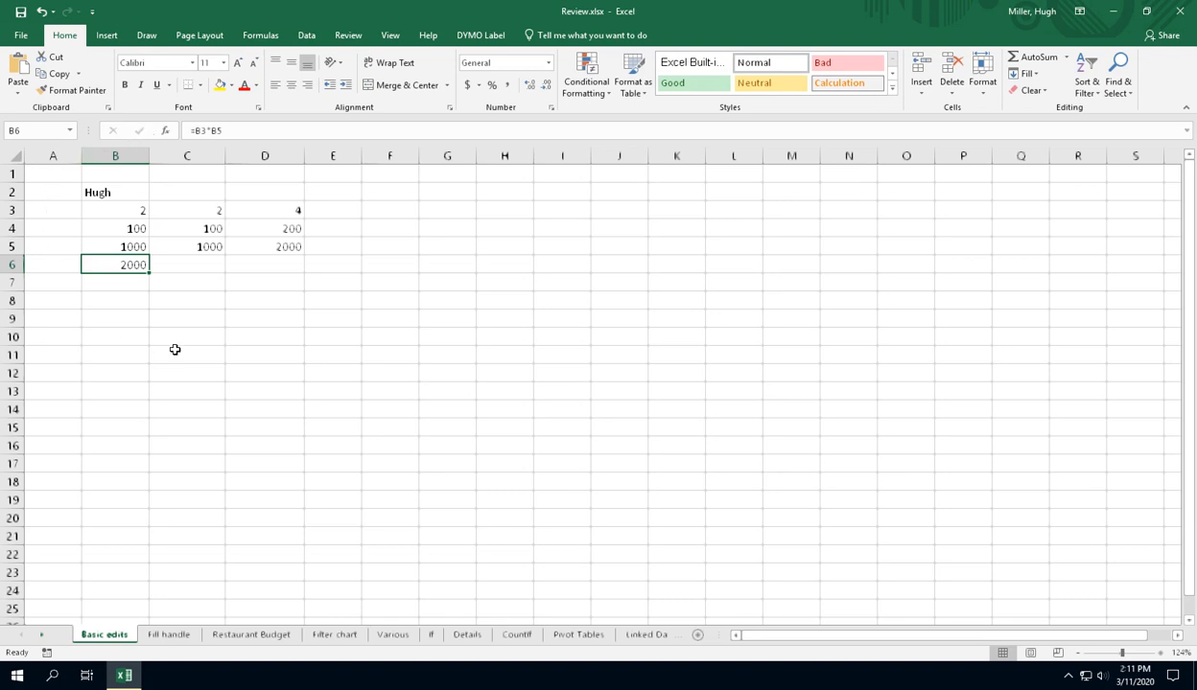
Use AutoSum in cell F8 to add the non-adjacent cells B3, C4, D3 and D5
{"action": "left_click", "coordinate": [384, 301]}
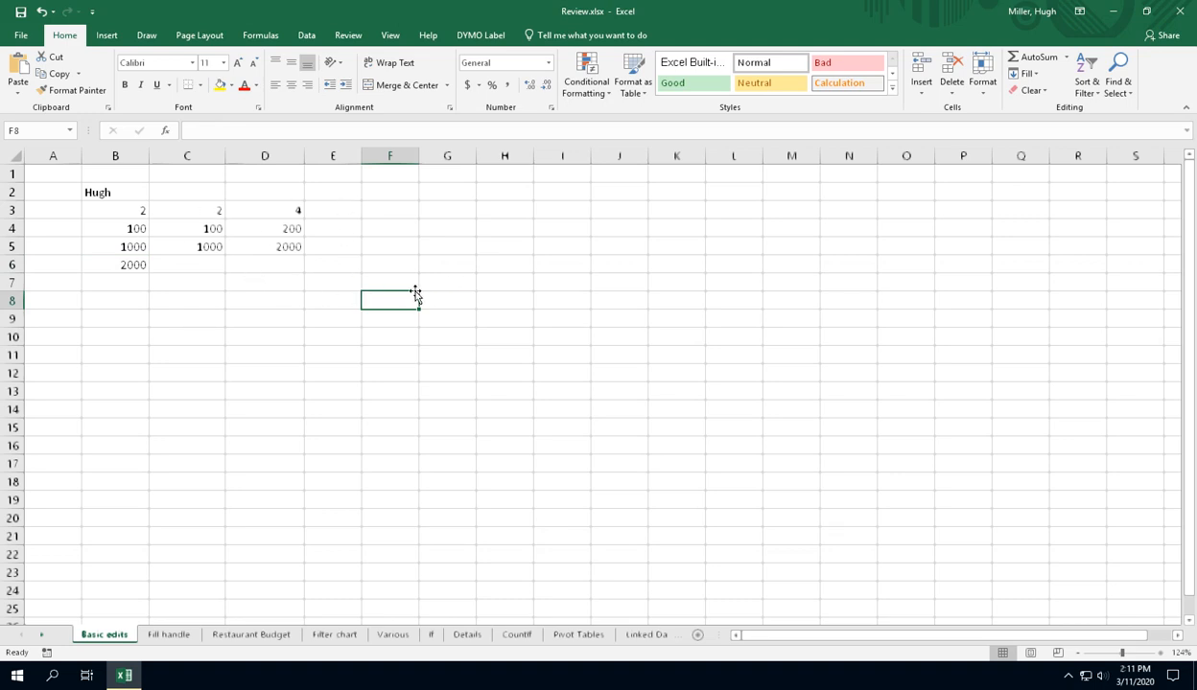
{"action": "left_click", "coordinate": [1032, 58]}
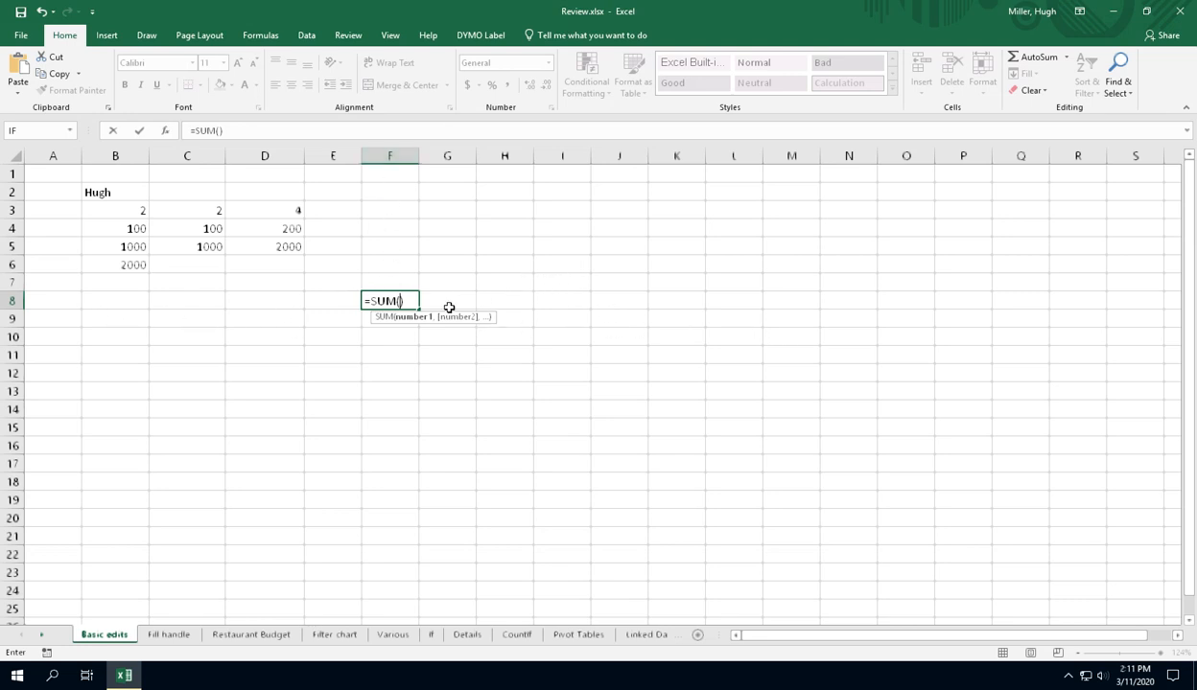
{"action": "left_click", "coordinate": [133, 211]}
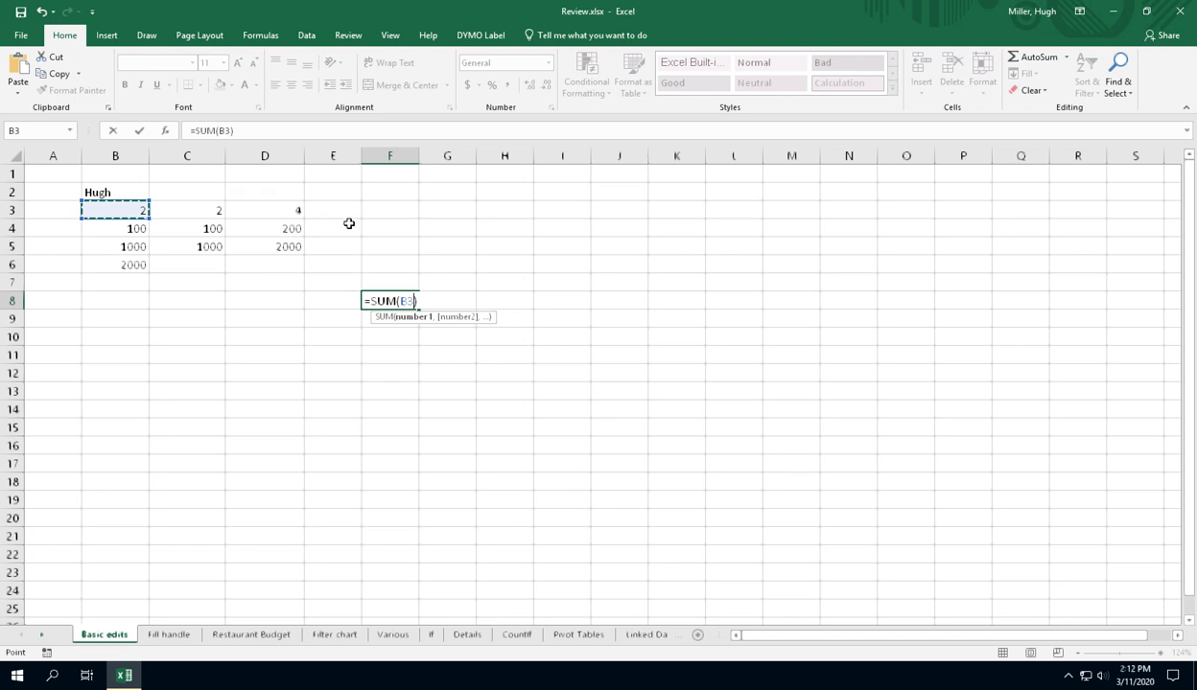
{"action": "left_click", "coordinate": [207, 230], "text": "ctrl"}
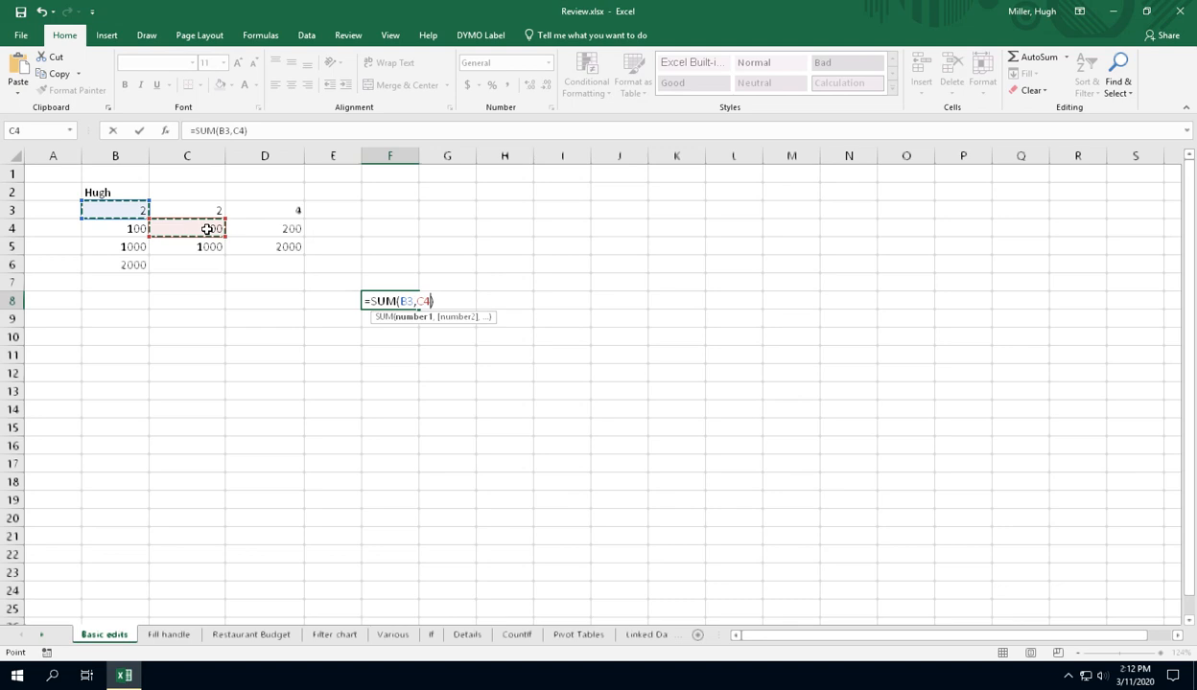
{"action": "left_click", "coordinate": [280, 211], "text": "ctrl"}
{"action": "left_click", "coordinate": [263, 245], "text": "ctrl"}
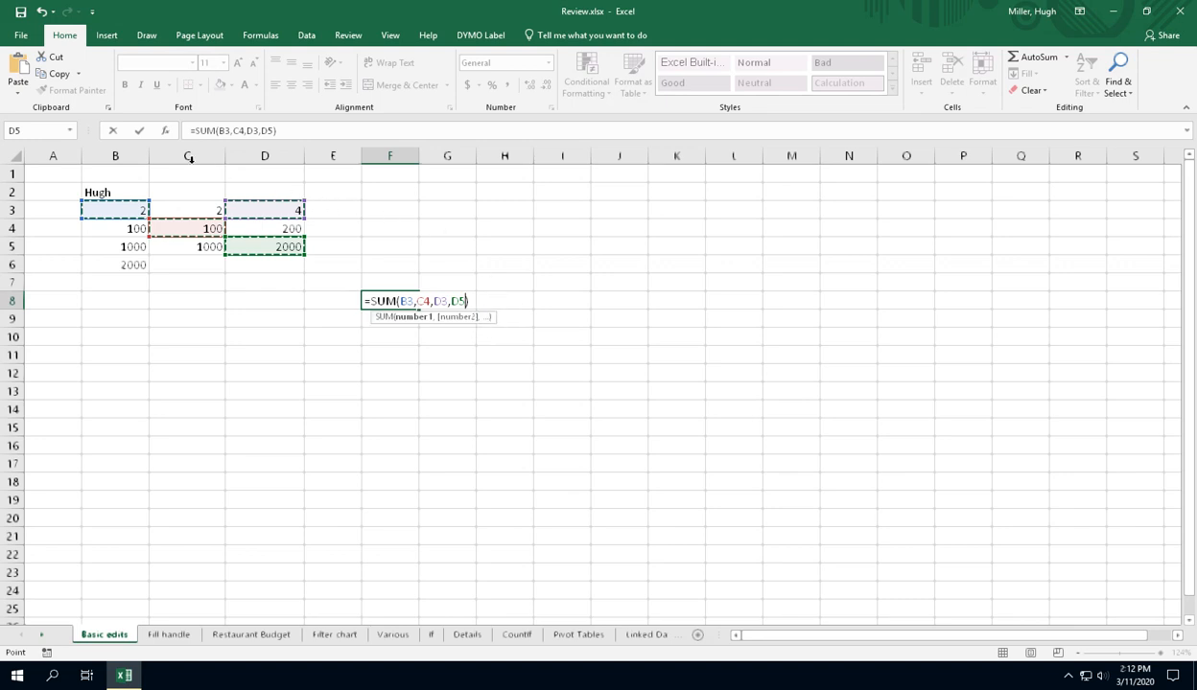
{"action": "left_click", "coordinate": [140, 130]}
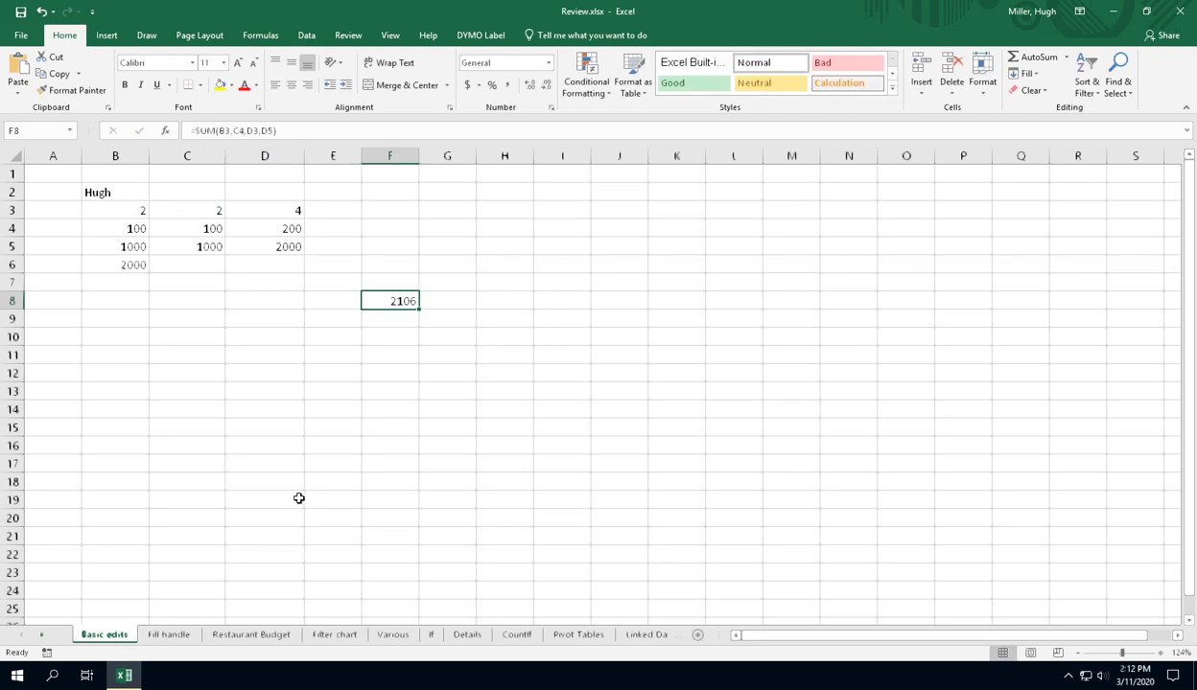
On the Fill handle sheet, extend the 6-Mar date in B5 as a daily series down through B11
{"action": "left_click", "coordinate": [169, 635]}
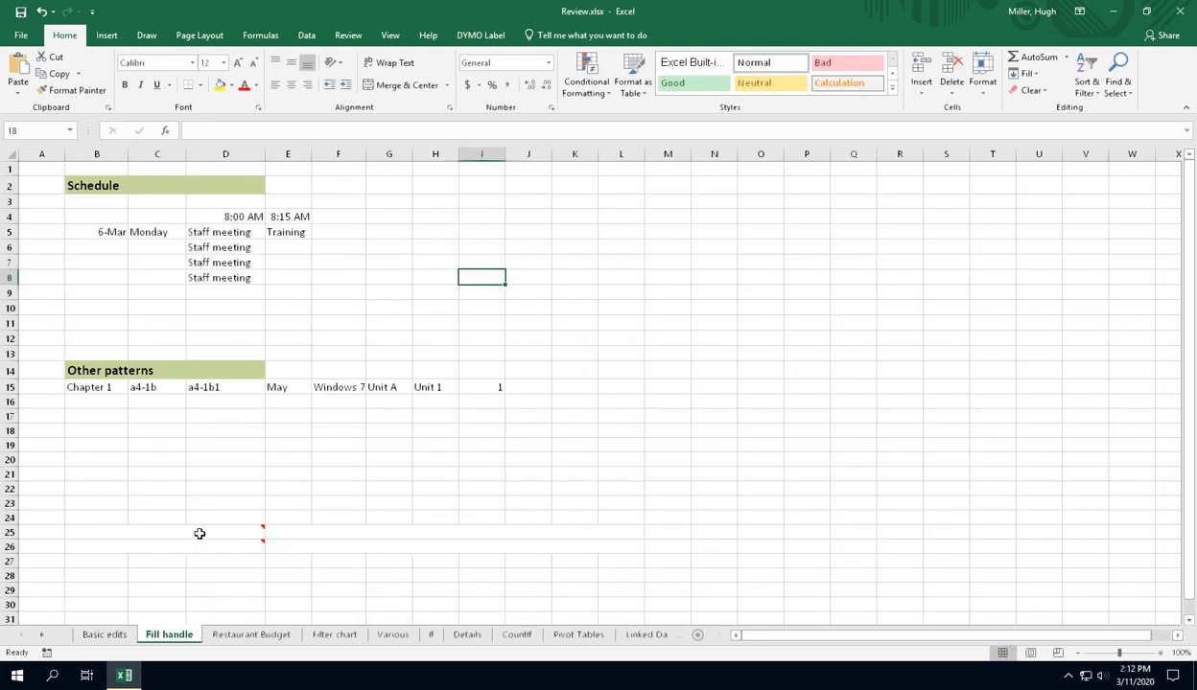
{"action": "mouse_move", "coordinate": [207, 534]}
{"action": "left_click", "coordinate": [115, 233]}
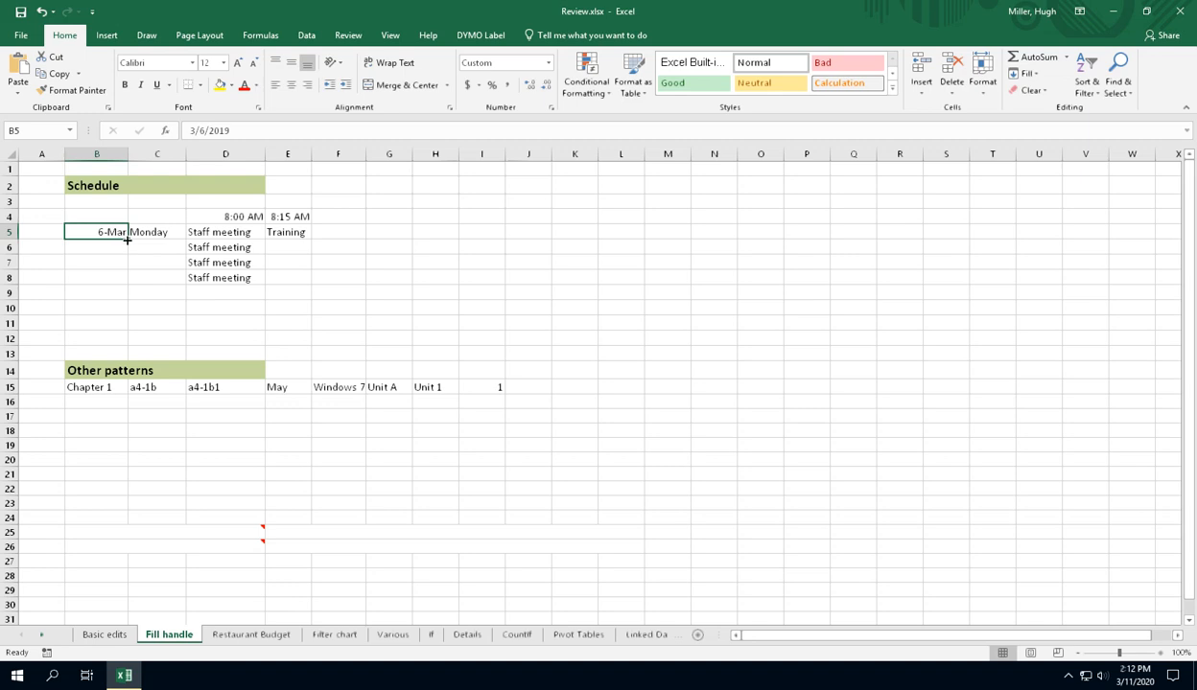
{"action": "left_click_drag", "start_coordinate": [127, 241], "coordinate": [111, 326]}
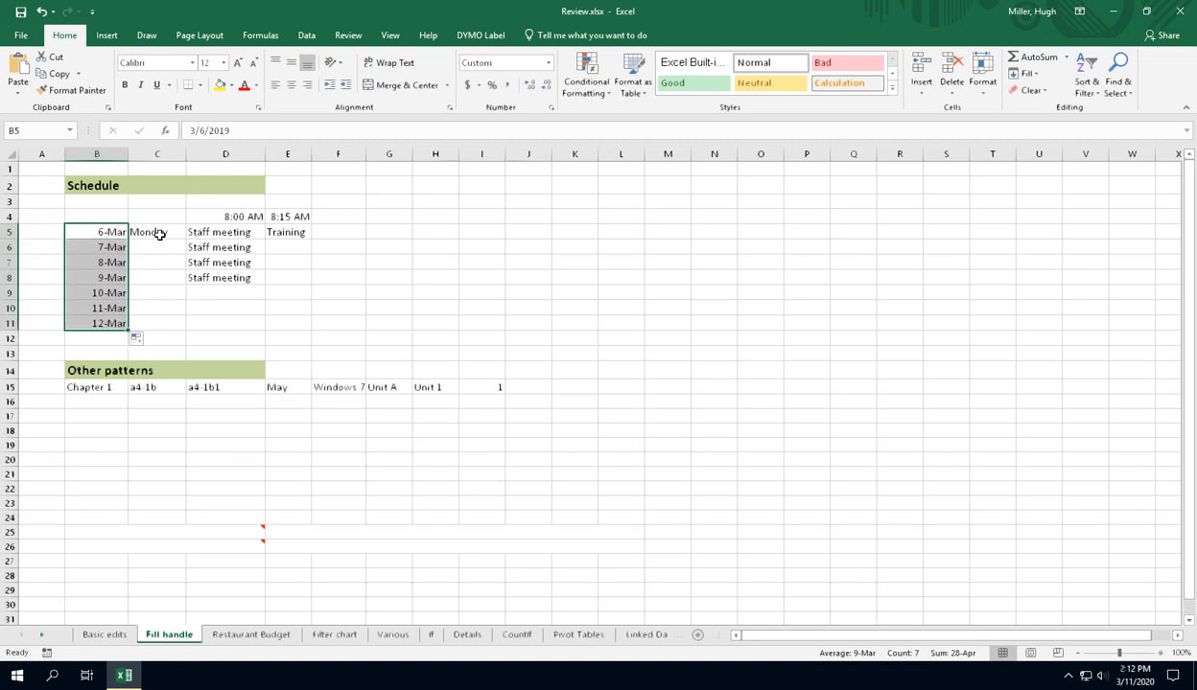
Examine the full date stored in cell B5, including its year, without editing it
{"action": "left_click", "coordinate": [110, 234]}
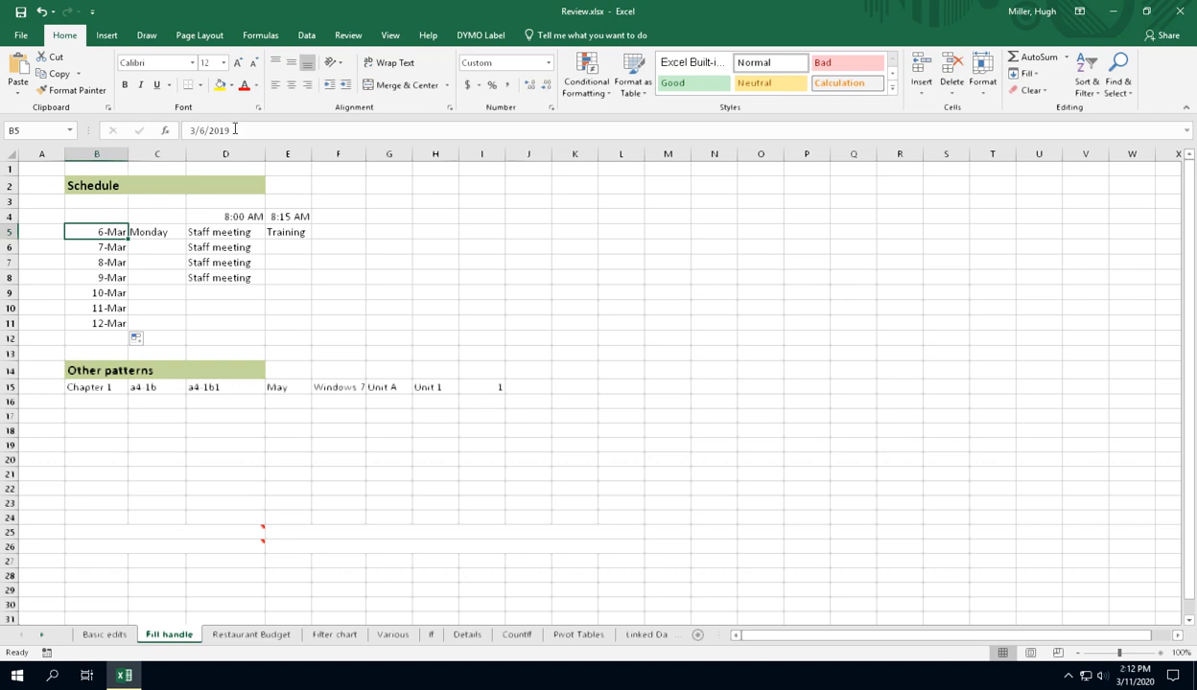
{"action": "left_click_drag", "start_coordinate": [235, 129], "coordinate": [188, 129]}
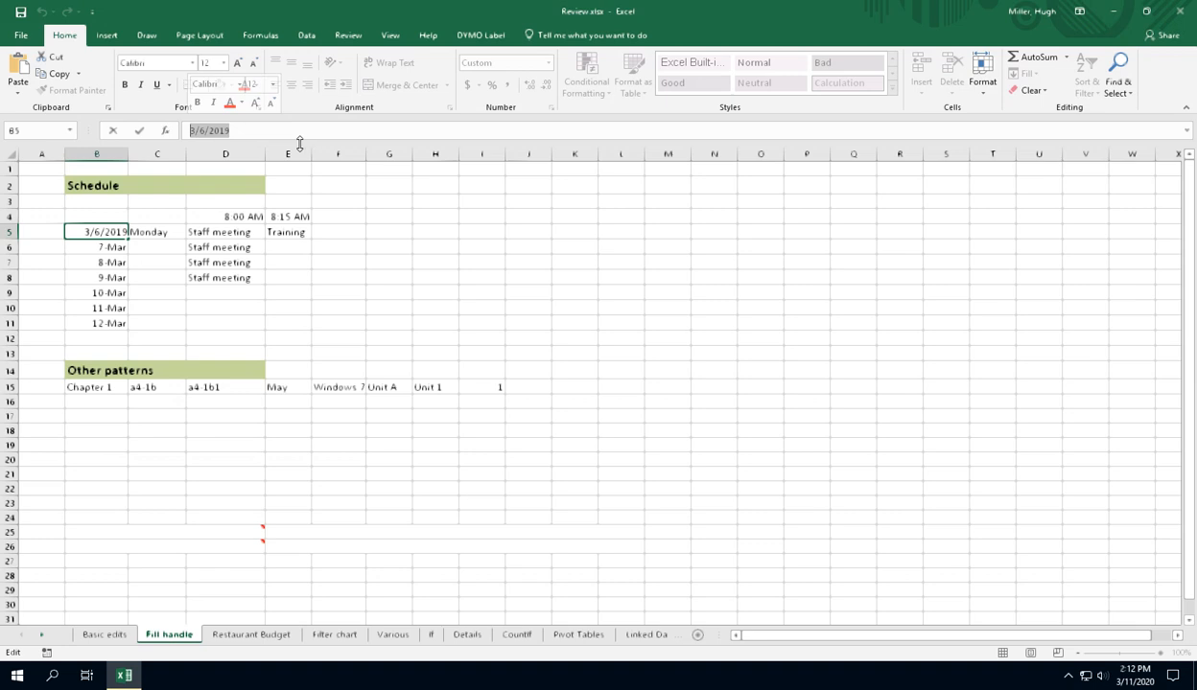
{"action": "left_click", "coordinate": [113, 131]}
{"action": "left_click", "coordinate": [418, 247]}
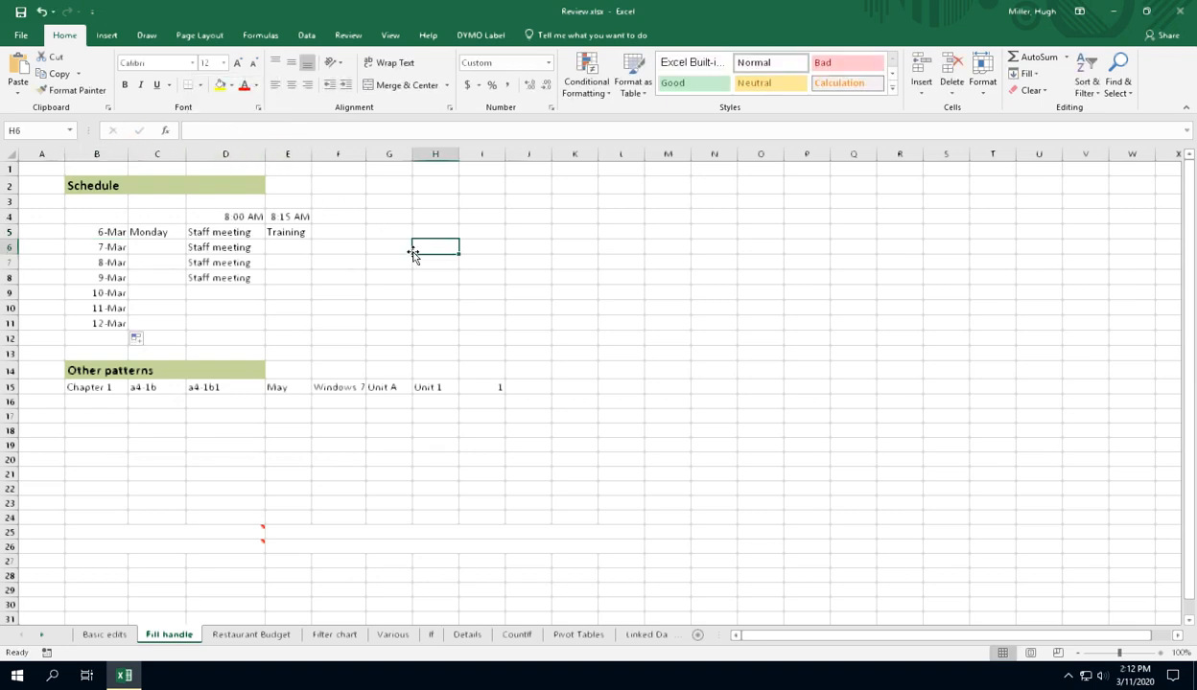
Try extending Monday in C5 as a daily series down through C11, and undo the fill
{"action": "left_click", "coordinate": [169, 232]}
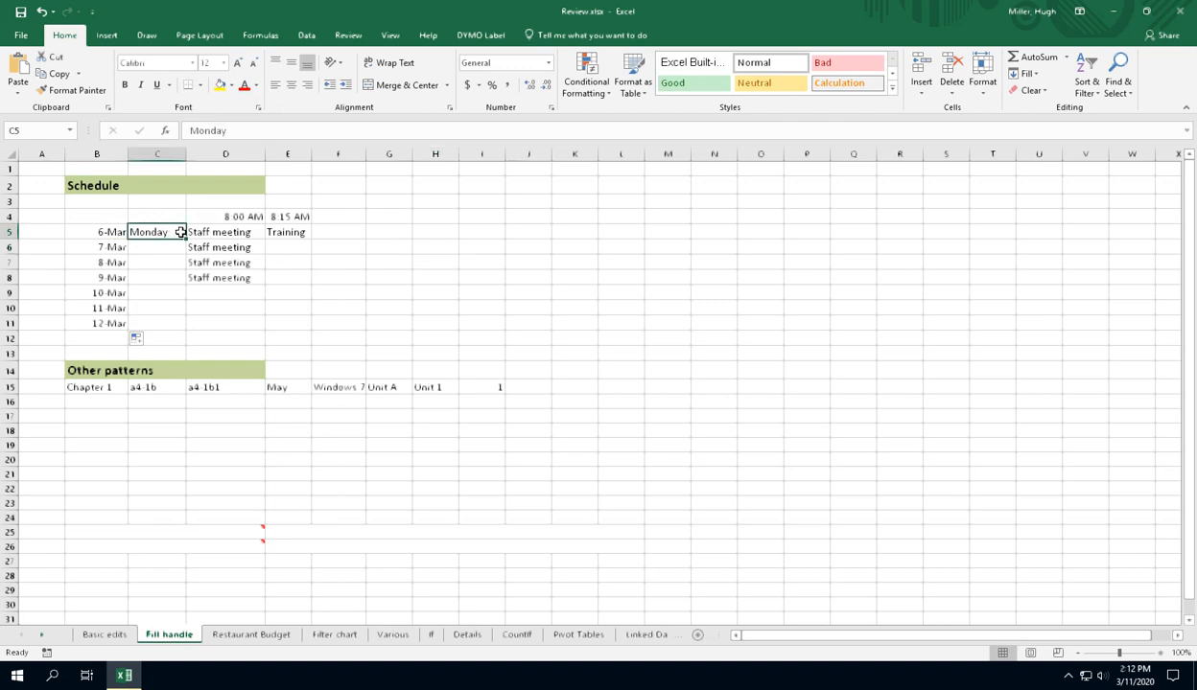
{"action": "left_click_drag", "start_coordinate": [185, 239], "coordinate": [182, 331]}
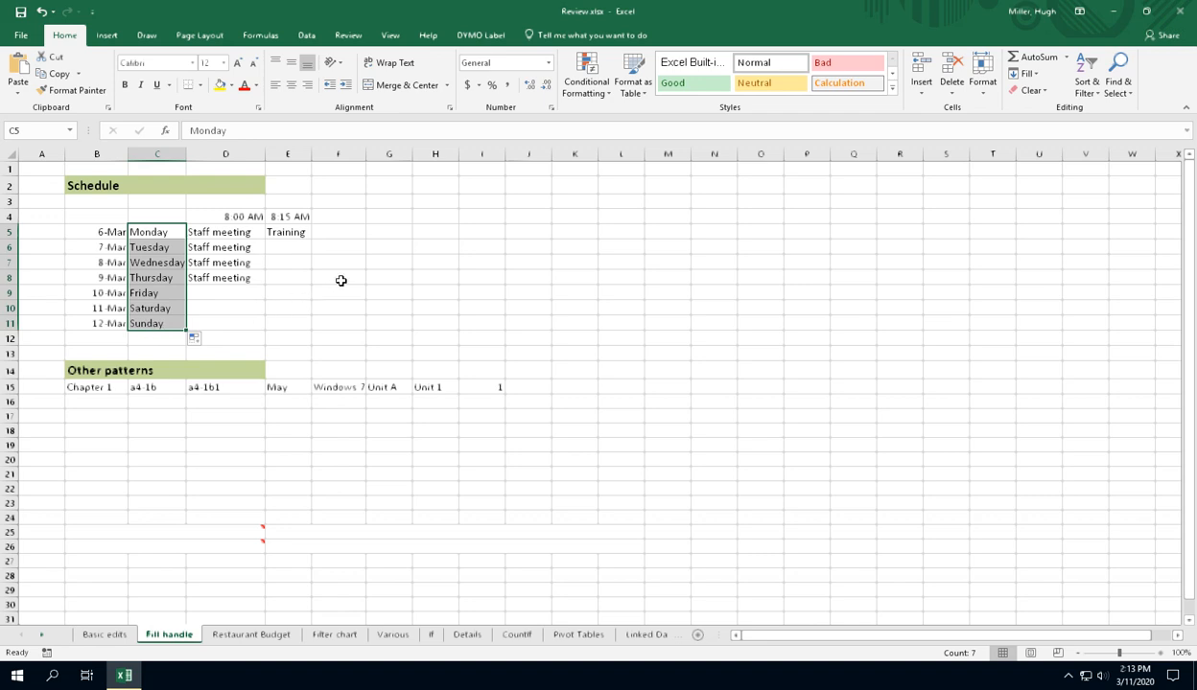
{"action": "key", "text": "ctrl+z"}
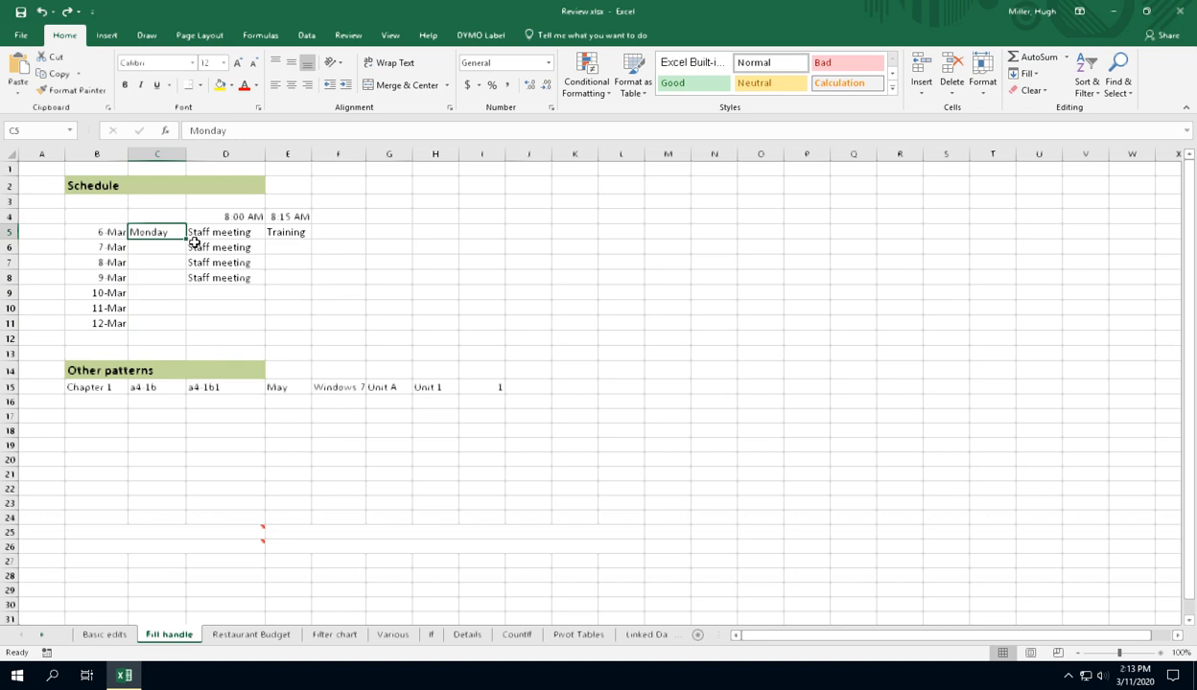
Extend Monday in C5 down through C12 as a weekdays-only series using the Fill Weekdays option
{"action": "left_click_drag", "start_coordinate": [189, 240], "coordinate": [191, 353]}
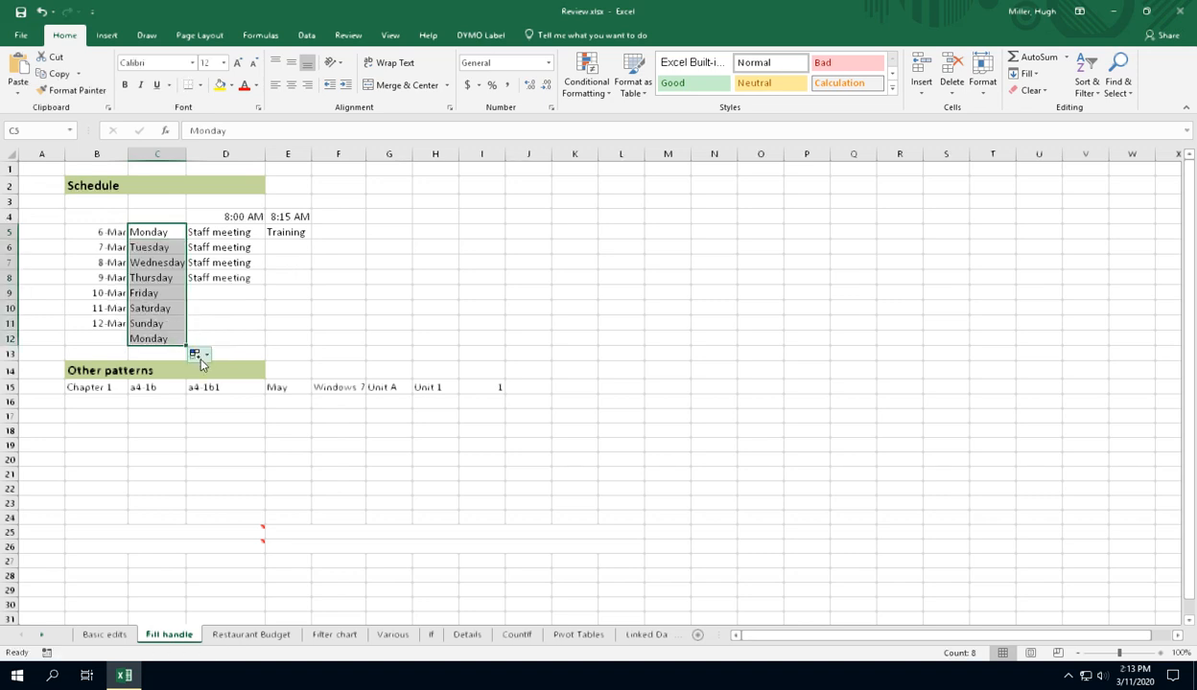
{"action": "left_click", "coordinate": [206, 356]}
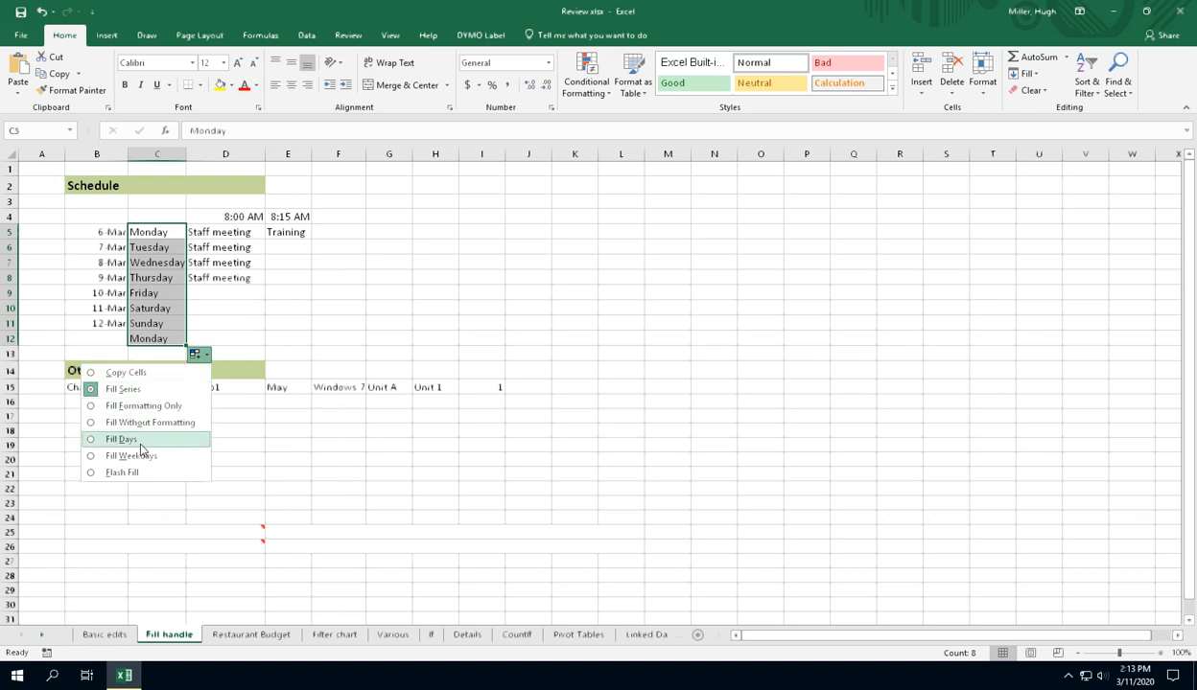
{"action": "left_click", "coordinate": [91, 457]}
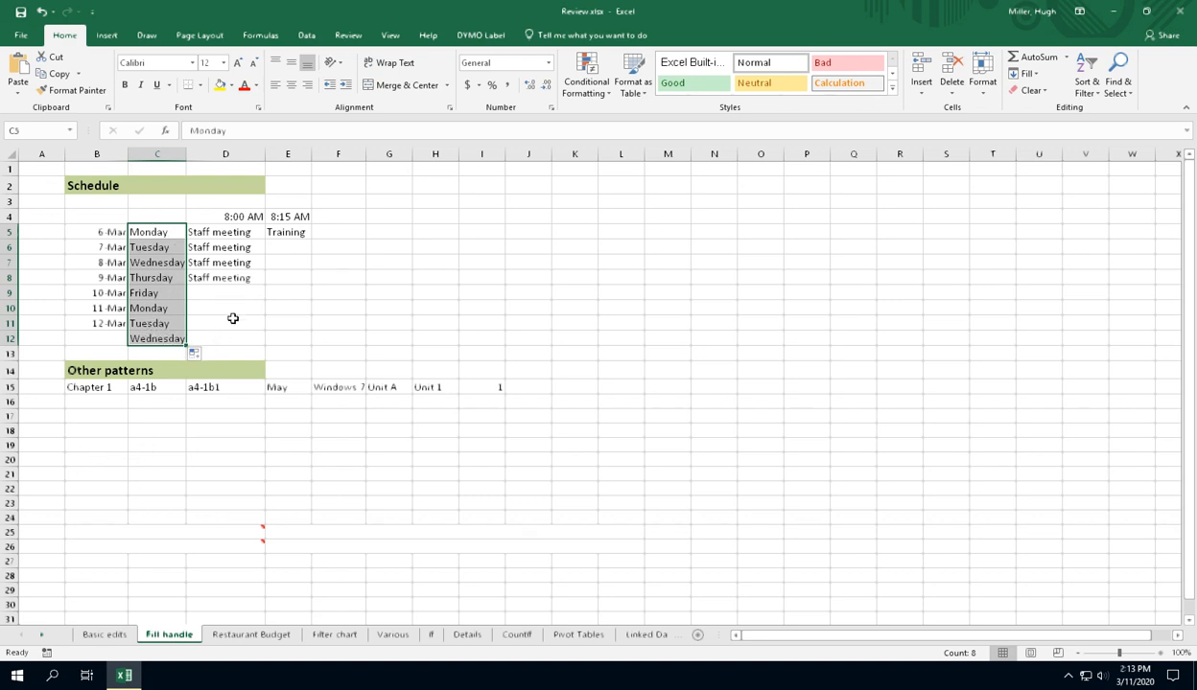
Try extending 8:00 AM in D4 across through K4, and AutoFit columns H and G
{"action": "left_click", "coordinate": [215, 242]}
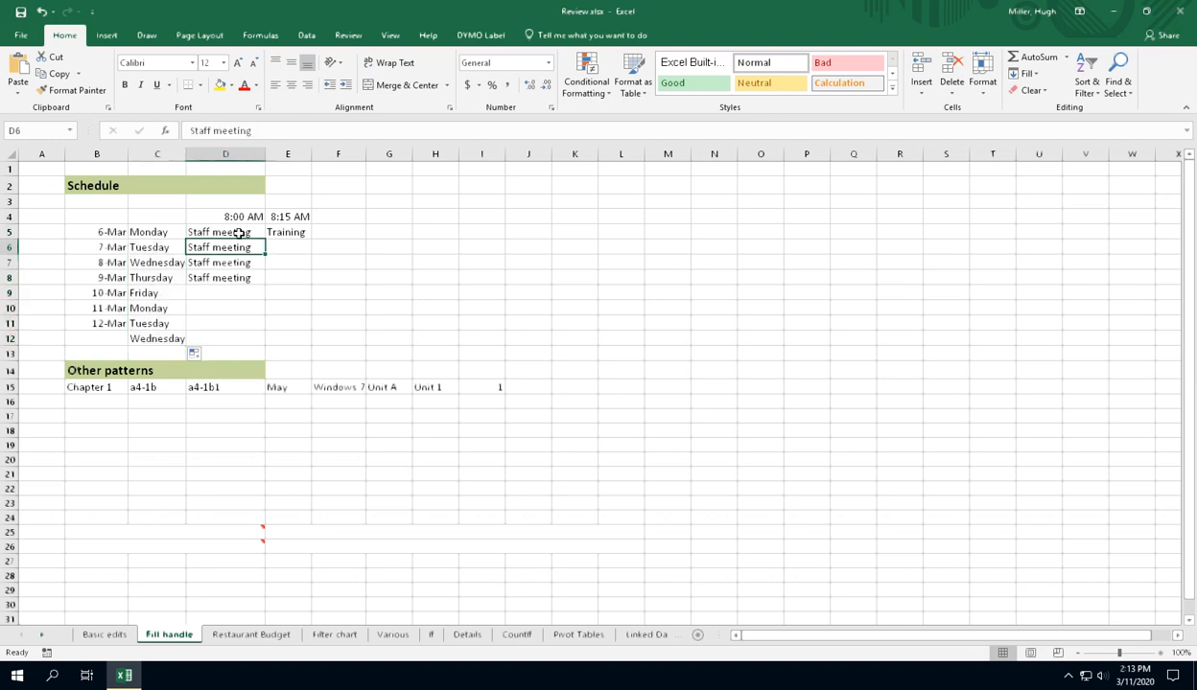
{"action": "left_click", "coordinate": [238, 233]}
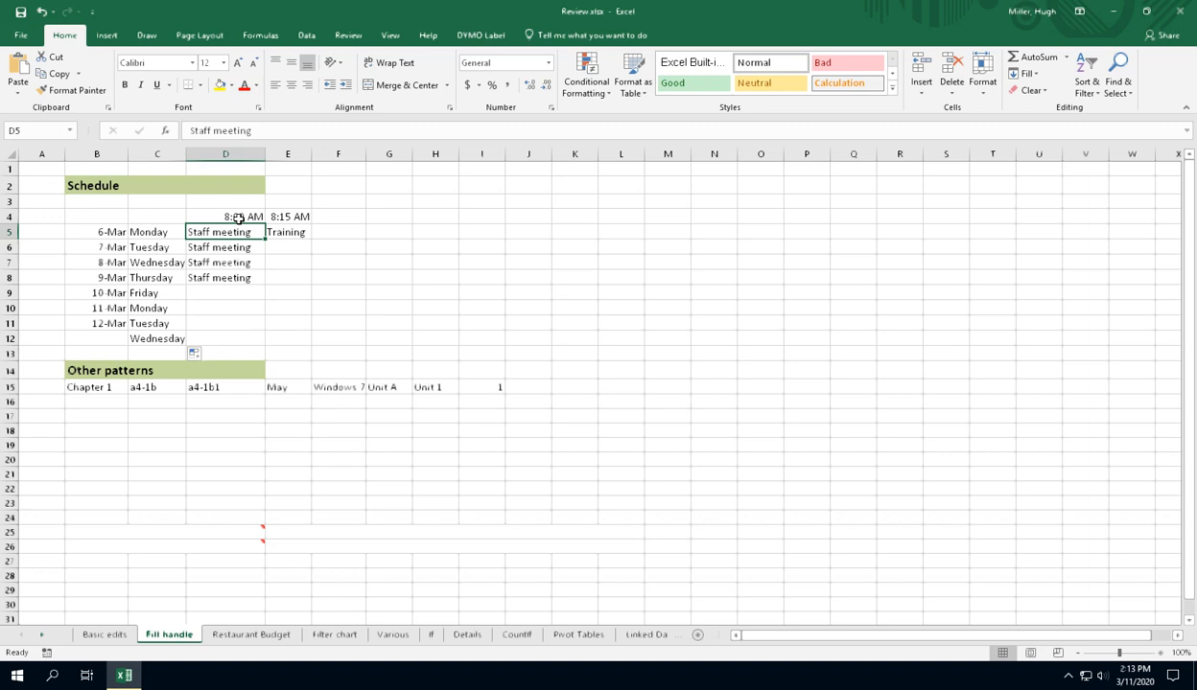
{"action": "left_click", "coordinate": [247, 215]}
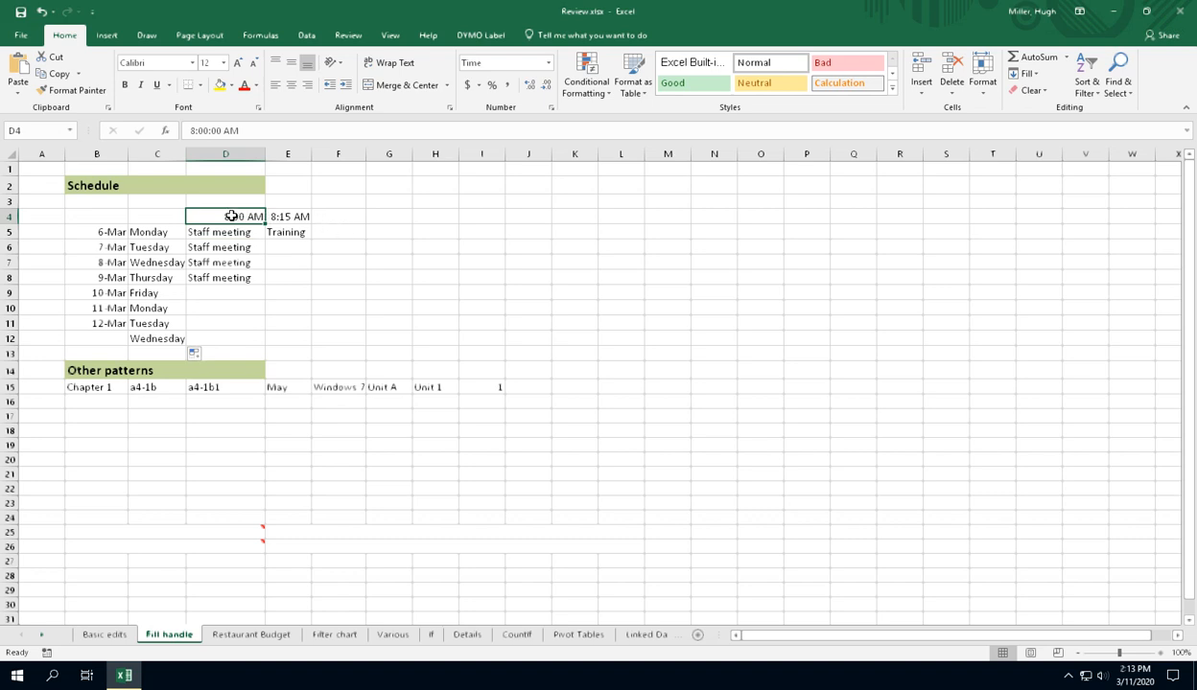
{"action": "left_click_drag", "start_coordinate": [265, 222], "coordinate": [568, 252]}
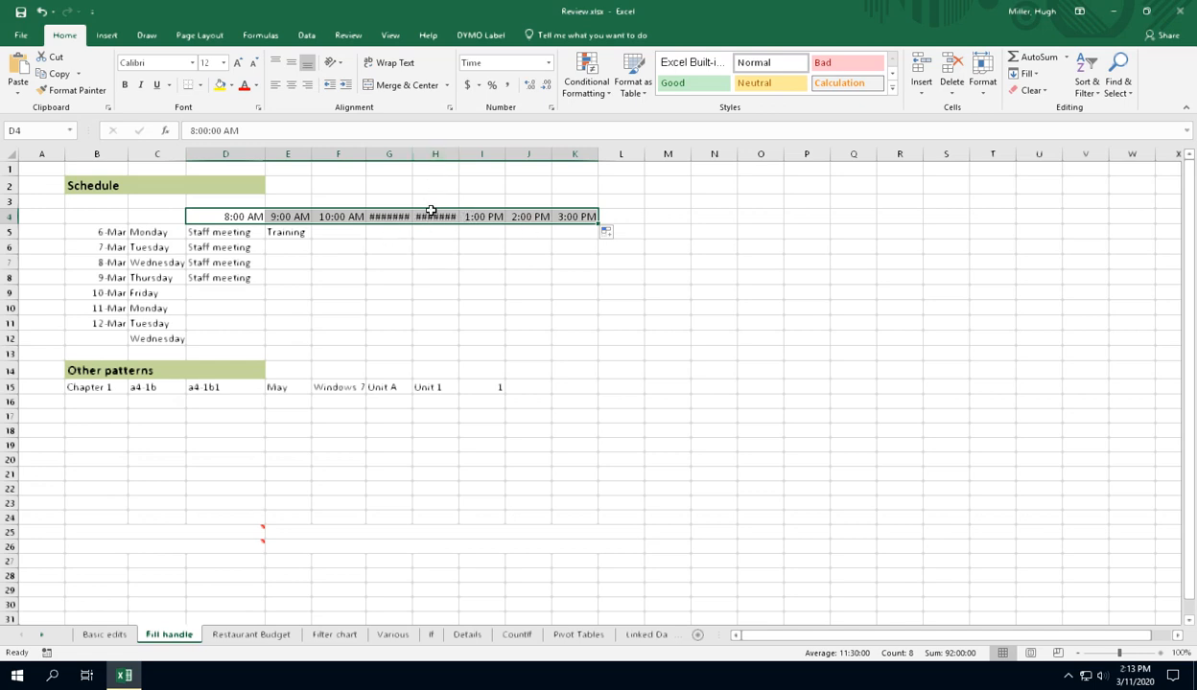
{"action": "double_click", "coordinate": [454, 155]}
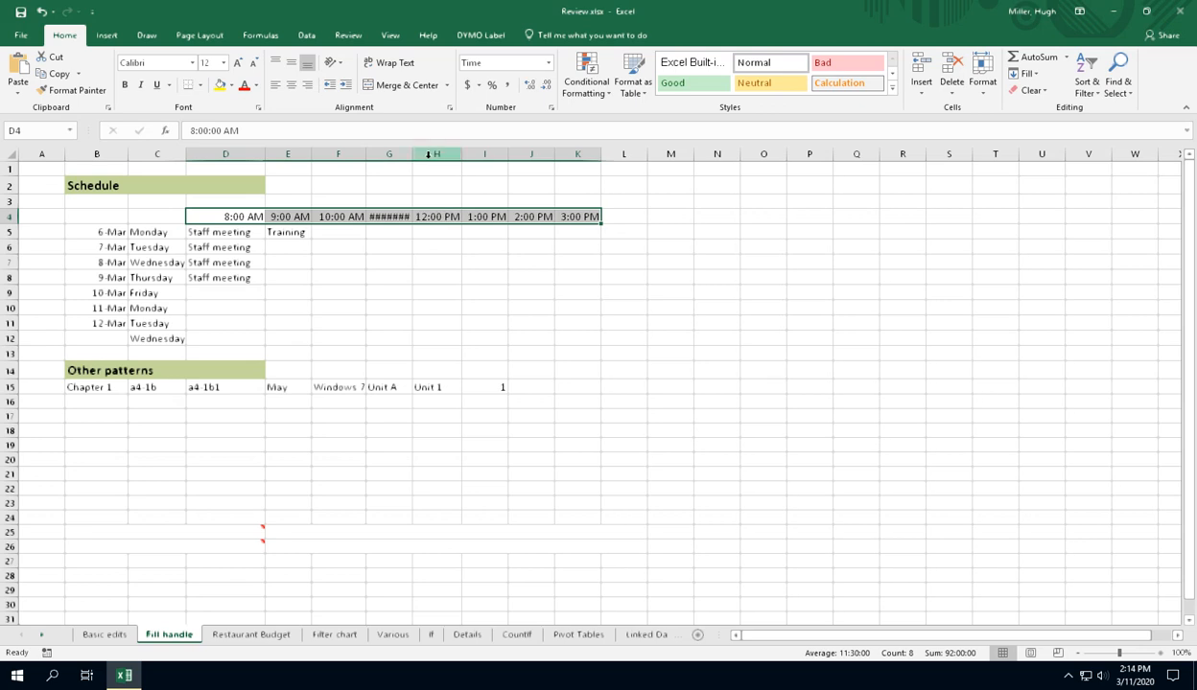
{"action": "double_click", "coordinate": [410, 154]}
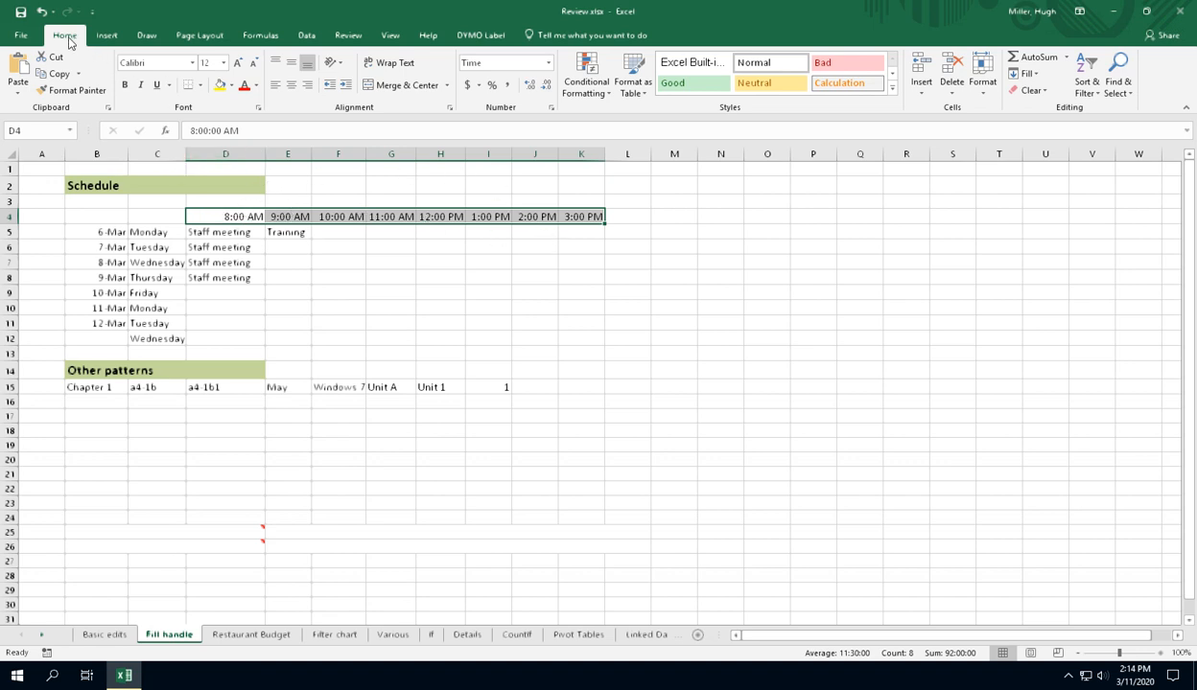
Undo the AutoFit of columns G and H and the time fill from D4
{"action": "left_click", "coordinate": [42, 11]}
{"action": "left_click", "coordinate": [42, 12]}
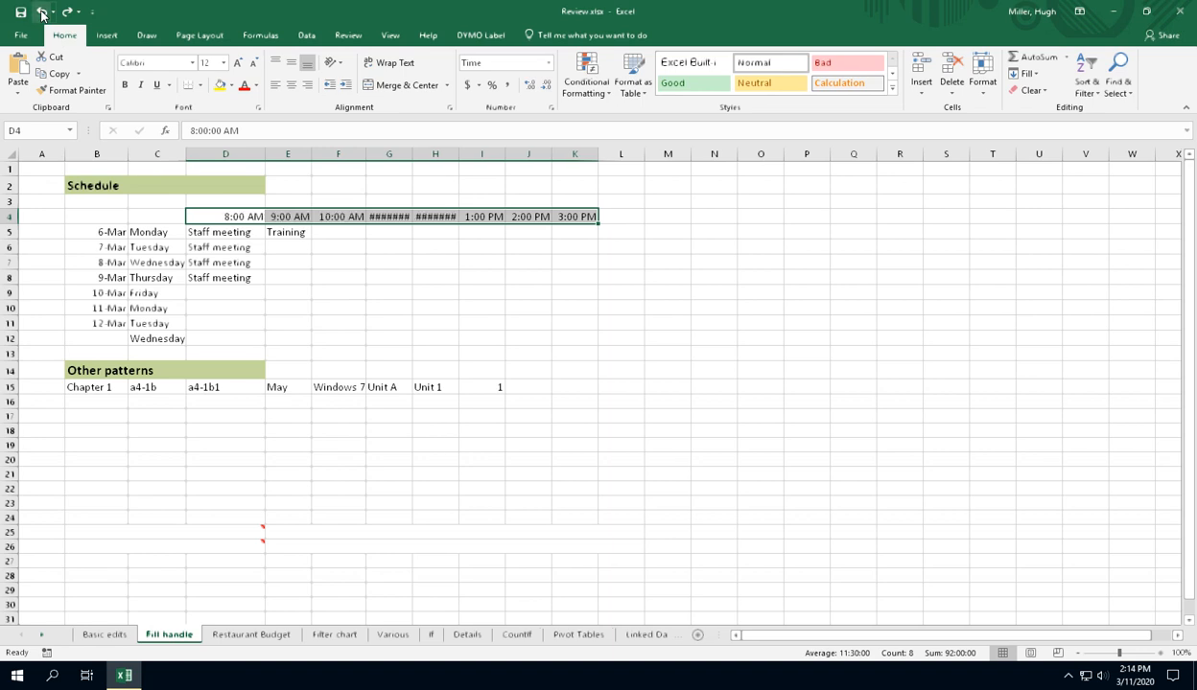
{"action": "left_click", "coordinate": [42, 12]}
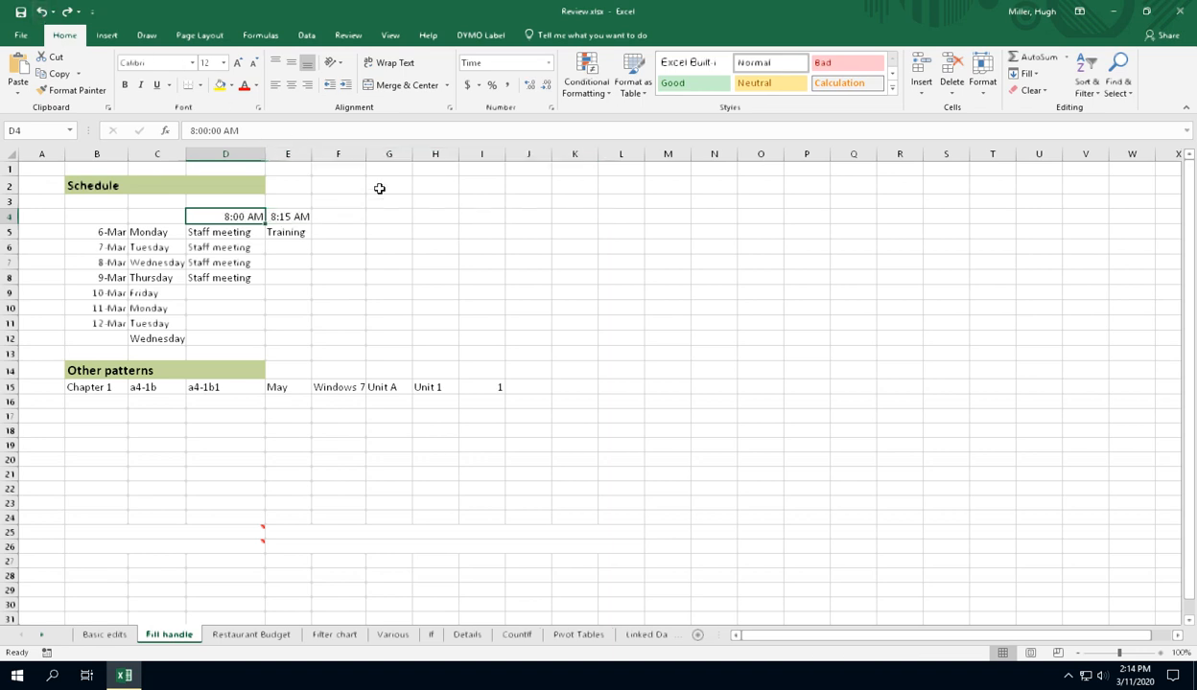
Try extending 8:15 AM in E4 across through I4 with AutoFit column widths, and undo both changes
{"action": "left_click", "coordinate": [325, 217]}
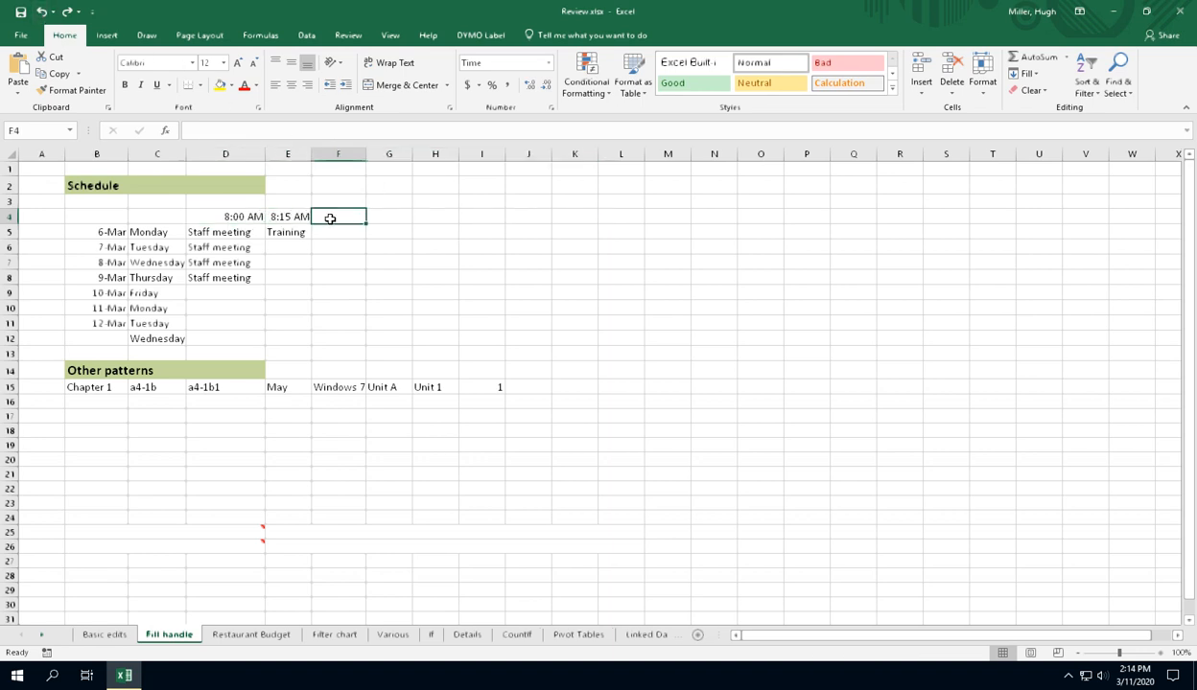
{"action": "left_click", "coordinate": [284, 219]}
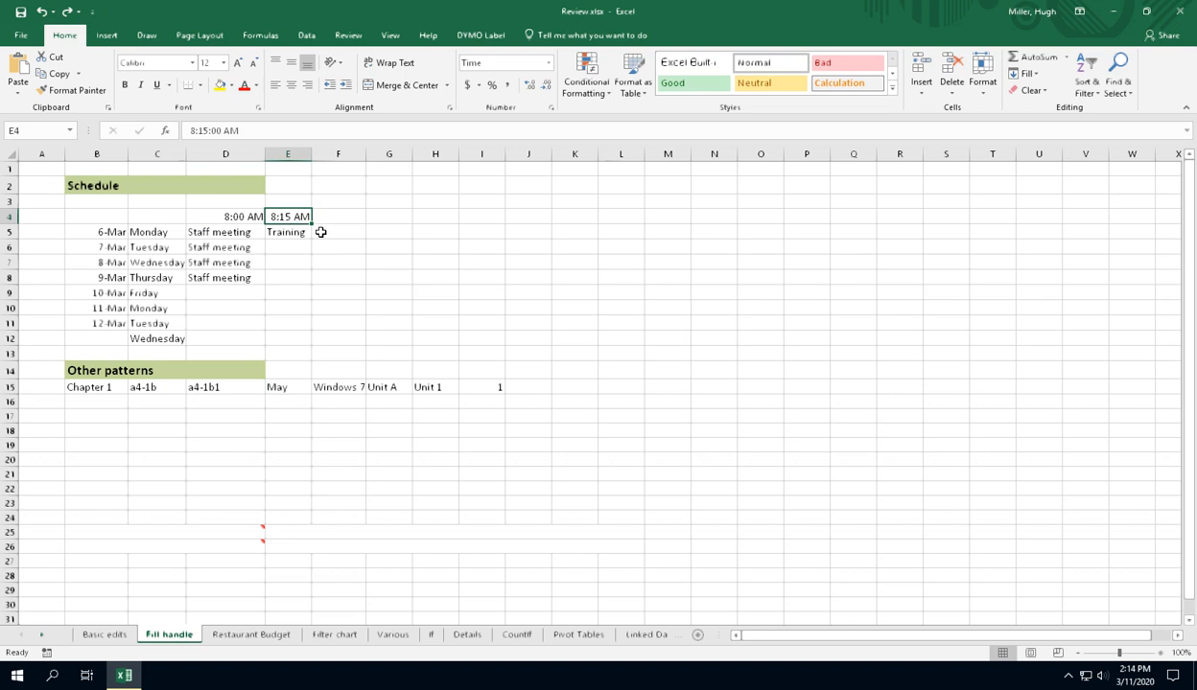
{"action": "left_click_drag", "start_coordinate": [312, 223], "coordinate": [494, 230]}
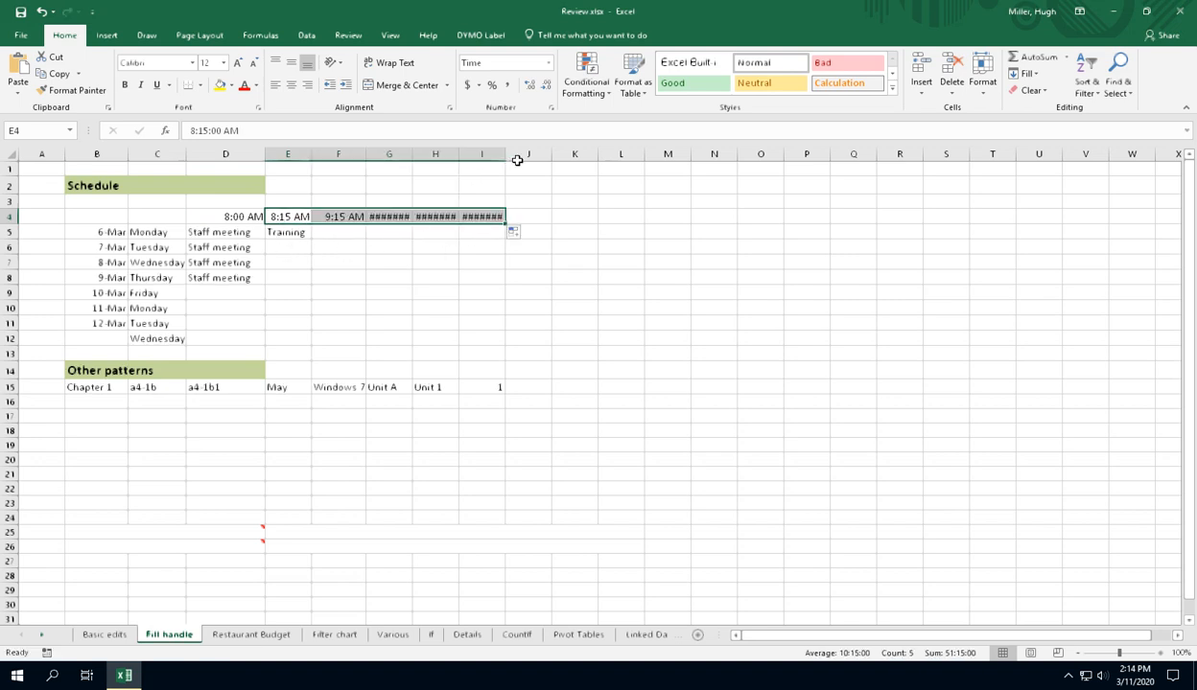
{"action": "left_click", "coordinate": [982, 83]}
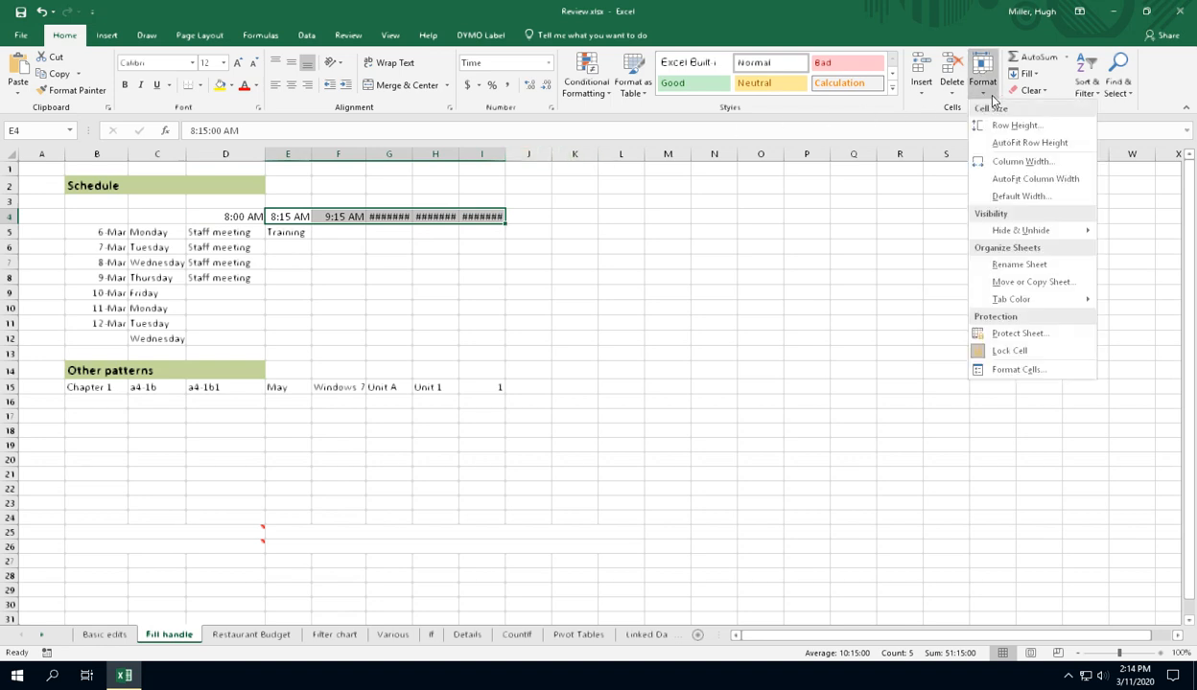
{"action": "left_click", "coordinate": [1011, 180]}
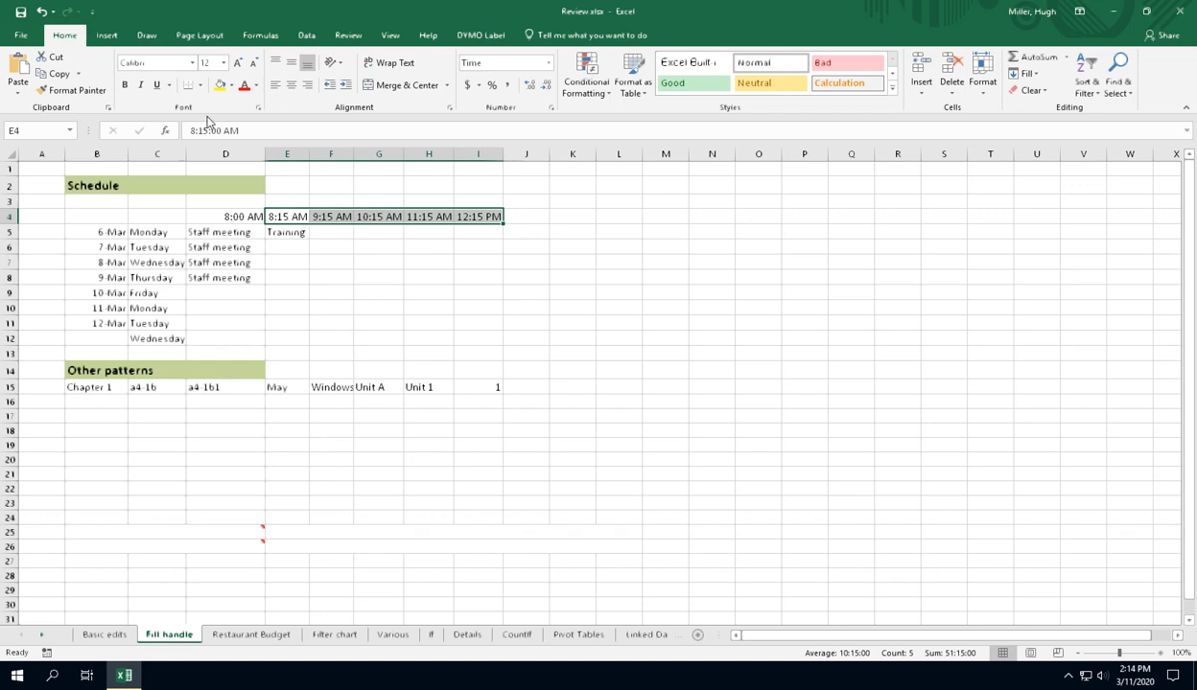
{"action": "left_click", "coordinate": [42, 12]}
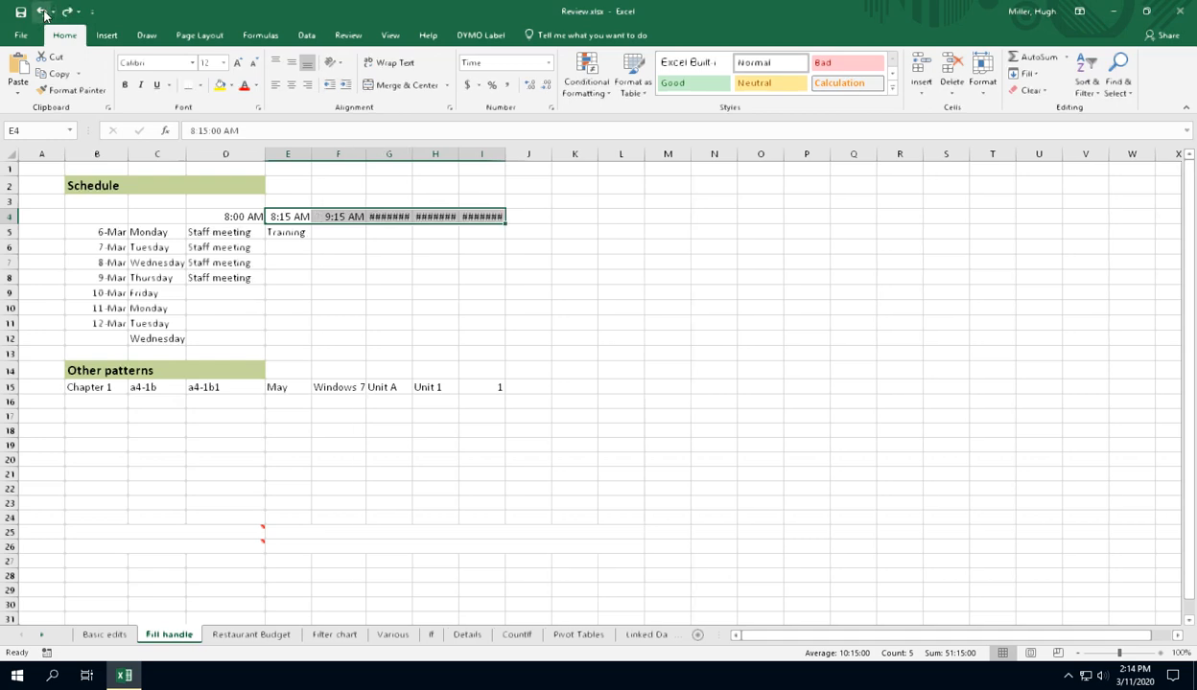
{"action": "left_click", "coordinate": [42, 11]}
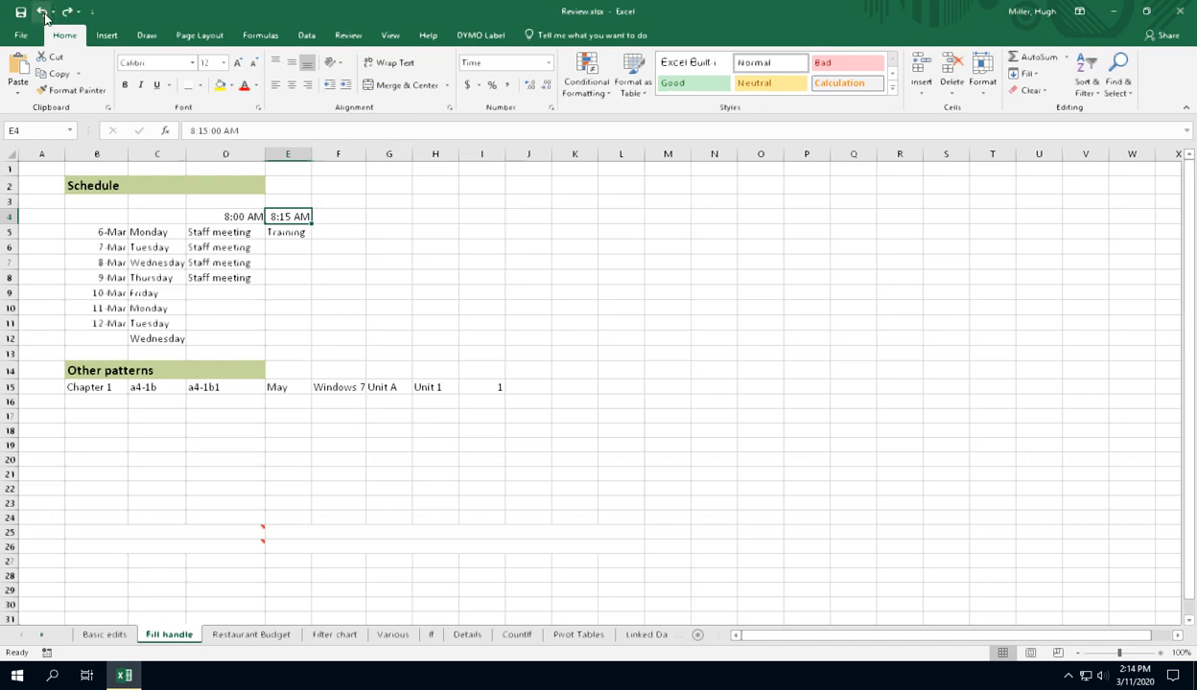
Extend the 8:00 AM and 8:15 AM pair in D4:E4 as a 15-minute series across through J4
{"action": "left_click", "coordinate": [388, 230]}
{"action": "left_click", "coordinate": [244, 218]}
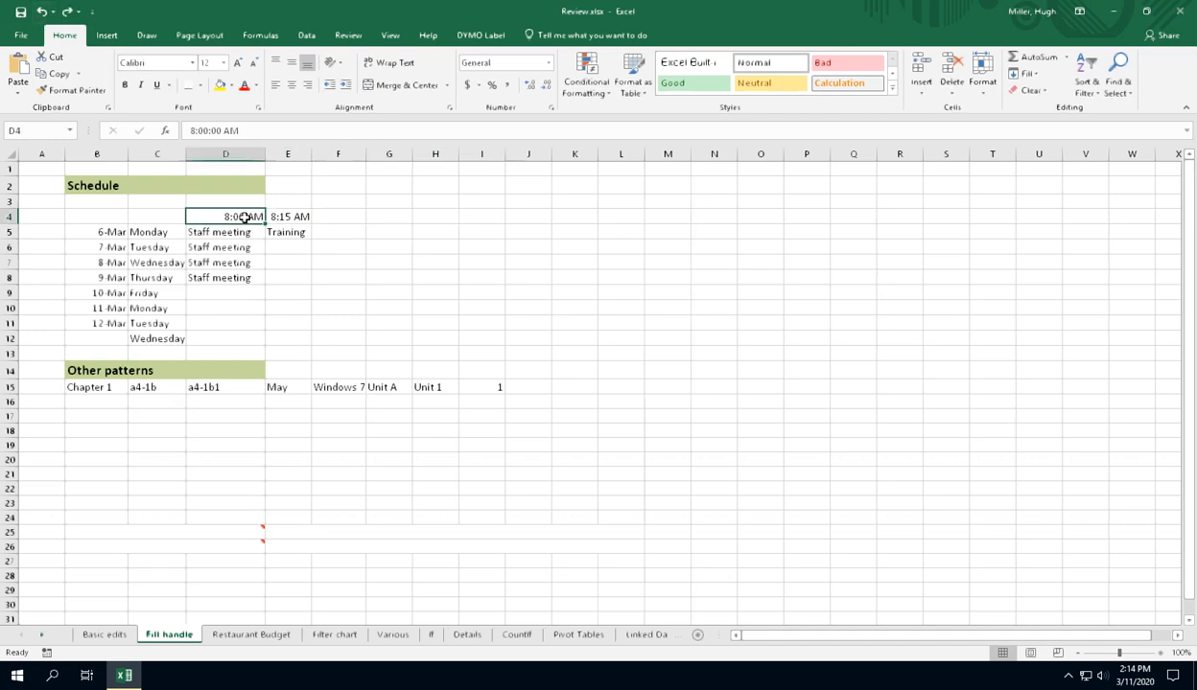
{"action": "left_click_drag", "start_coordinate": [245, 218], "coordinate": [269, 216]}
{"action": "left_click", "coordinate": [284, 218]}
{"action": "left_click", "coordinate": [245, 217]}
{"action": "left_click_drag", "start_coordinate": [256, 217], "coordinate": [275, 216]}
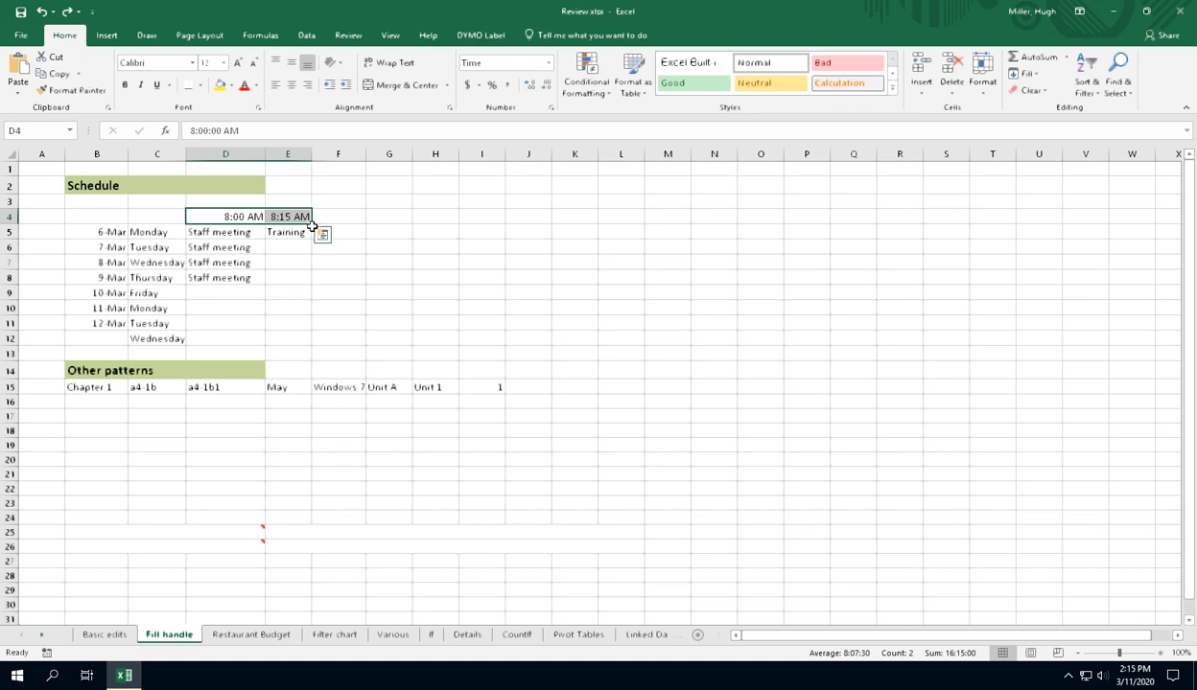
{"action": "left_click_drag", "start_coordinate": [313, 223], "coordinate": [549, 230]}
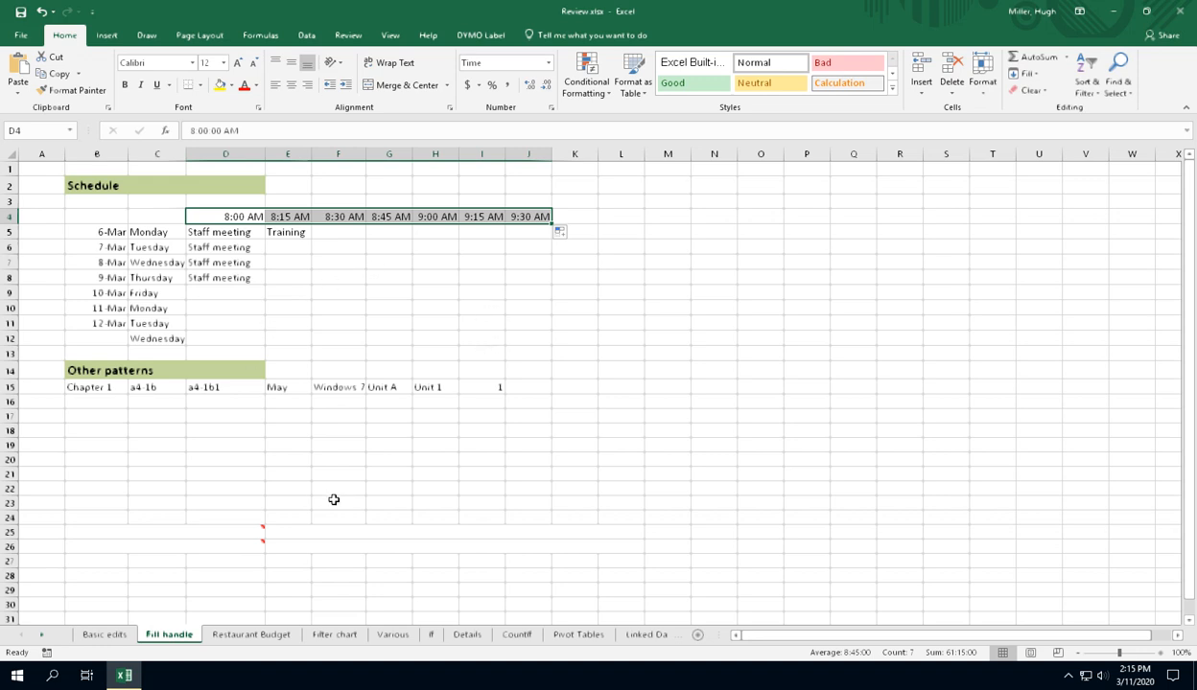
Try extending Windows 7 in F15 as a series through F21 with column F AutoFitted, and undo both changes
{"action": "left_click", "coordinate": [336, 391]}
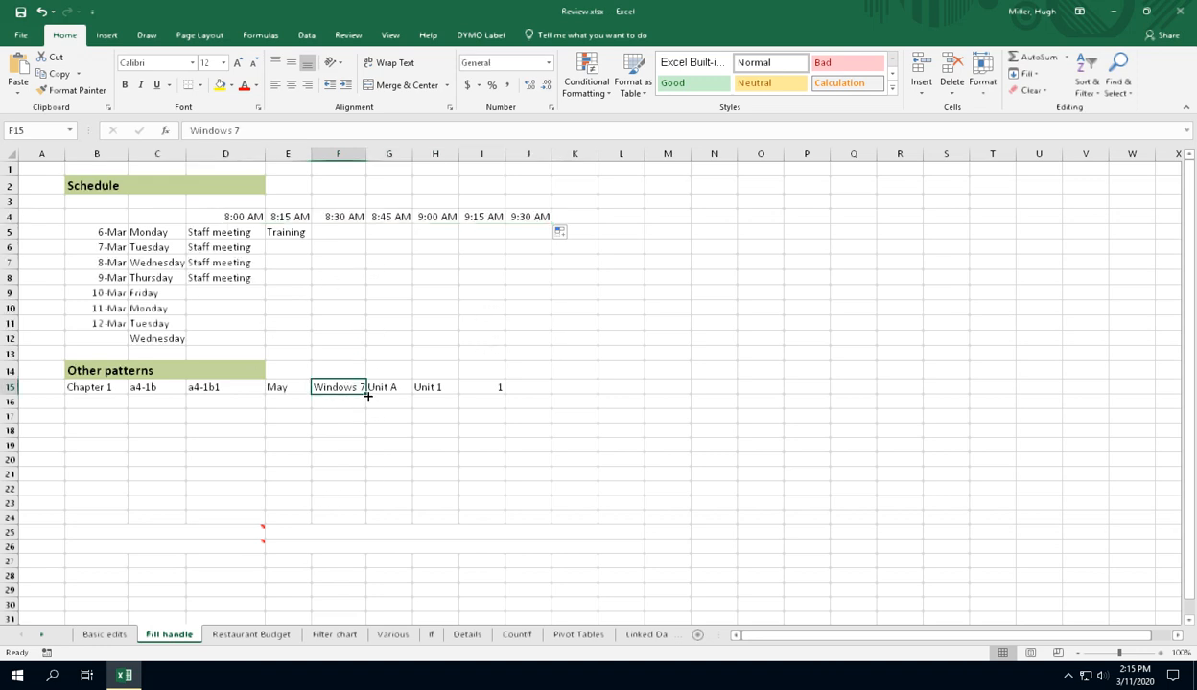
{"action": "left_click_drag", "start_coordinate": [366, 395], "coordinate": [381, 483]}
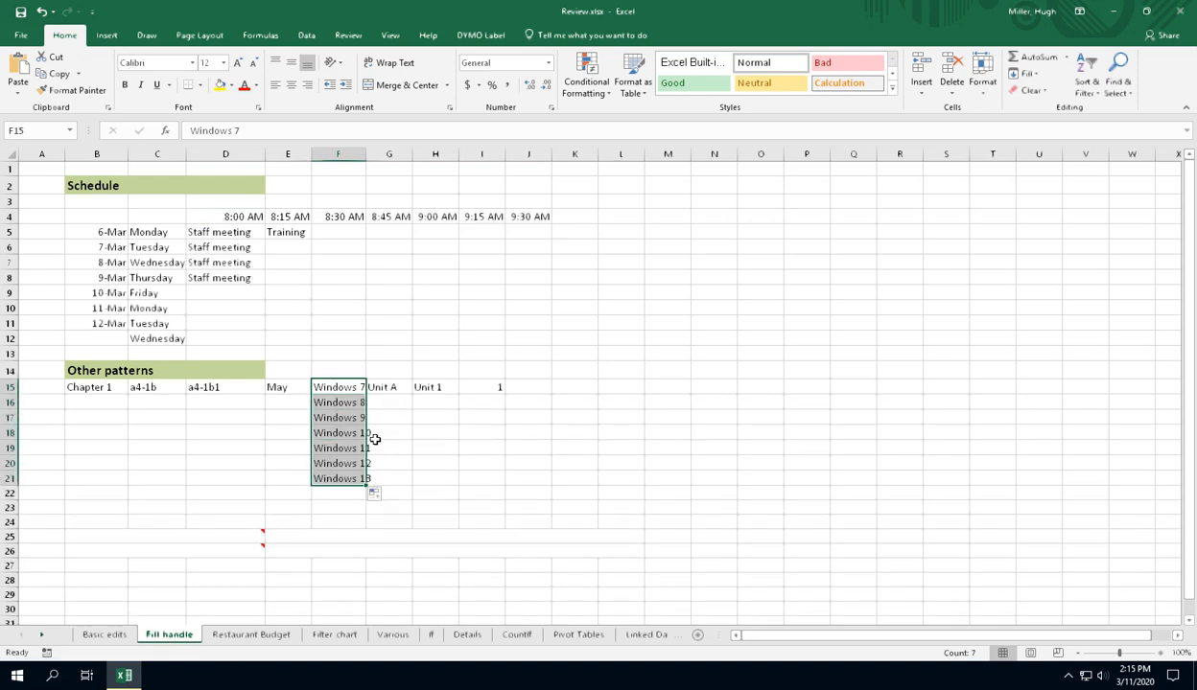
{"action": "double_click", "coordinate": [365, 154]}
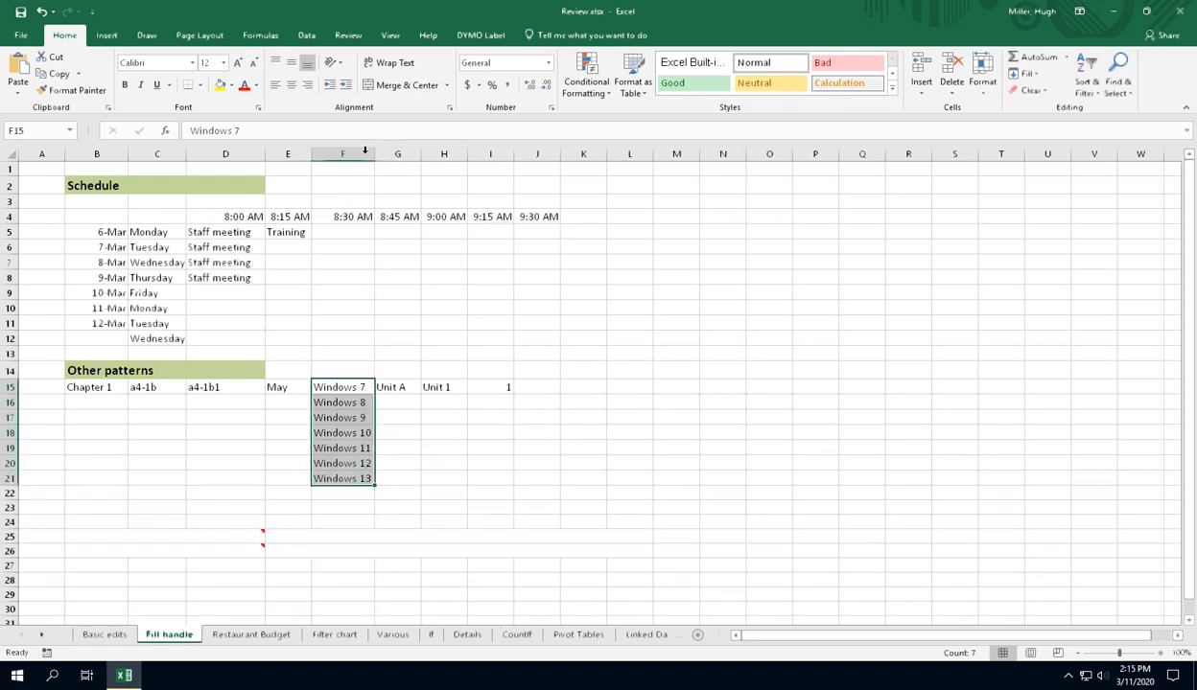
{"action": "left_click", "coordinate": [348, 401]}
{"action": "left_click", "coordinate": [328, 387]}
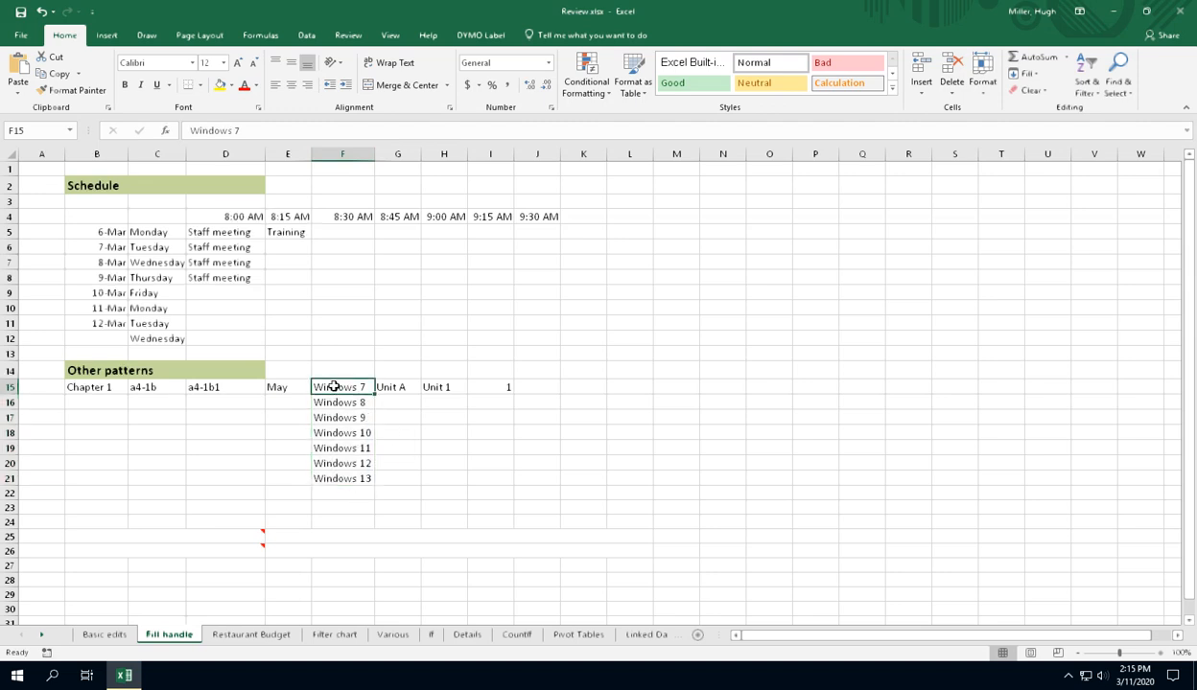
{"action": "left_click", "coordinate": [42, 11]}
{"action": "left_click", "coordinate": [41, 12]}
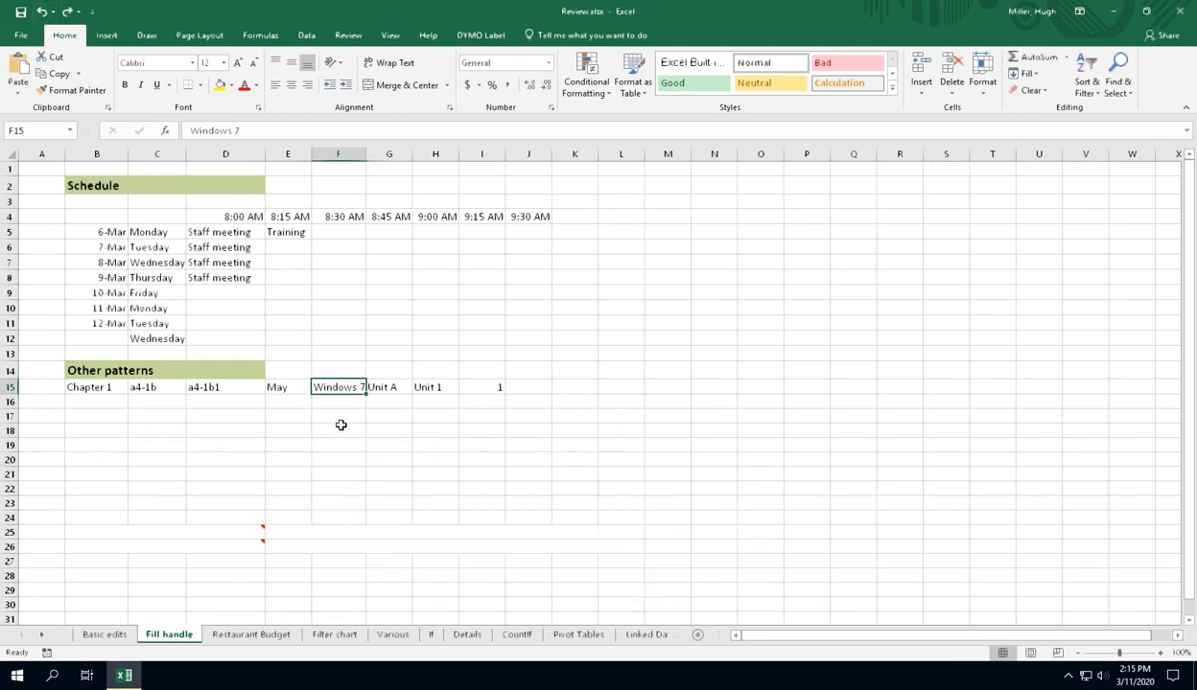
Fill Windows 7 from F15 down through F20 as identical entries using the Copy Cells option
{"action": "left_click_drag", "start_coordinate": [366, 392], "coordinate": [367, 464]}
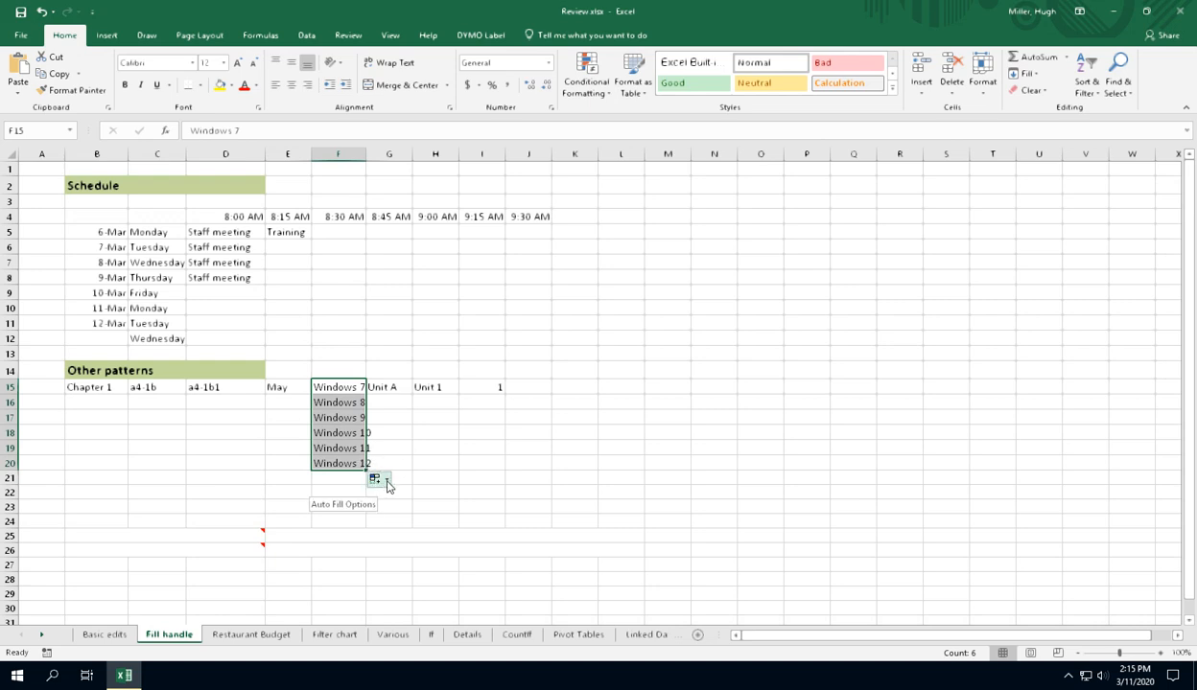
{"action": "left_click", "coordinate": [384, 482]}
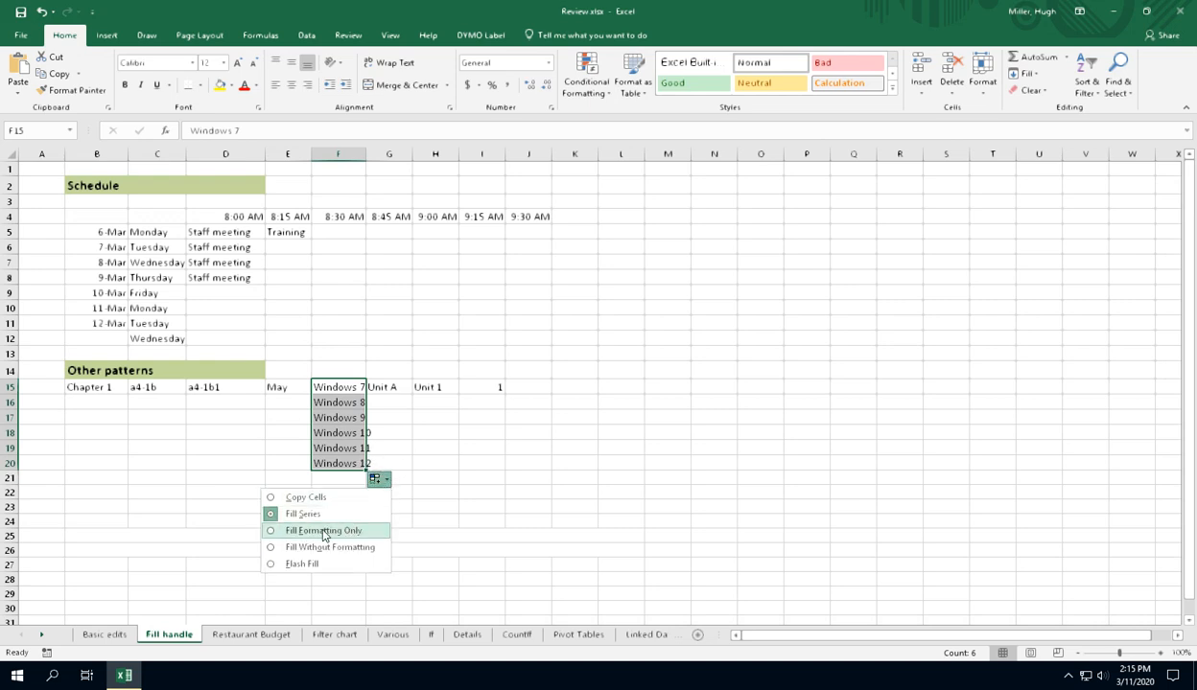
{"action": "left_click", "coordinate": [272, 499]}
{"action": "left_click", "coordinate": [441, 492]}
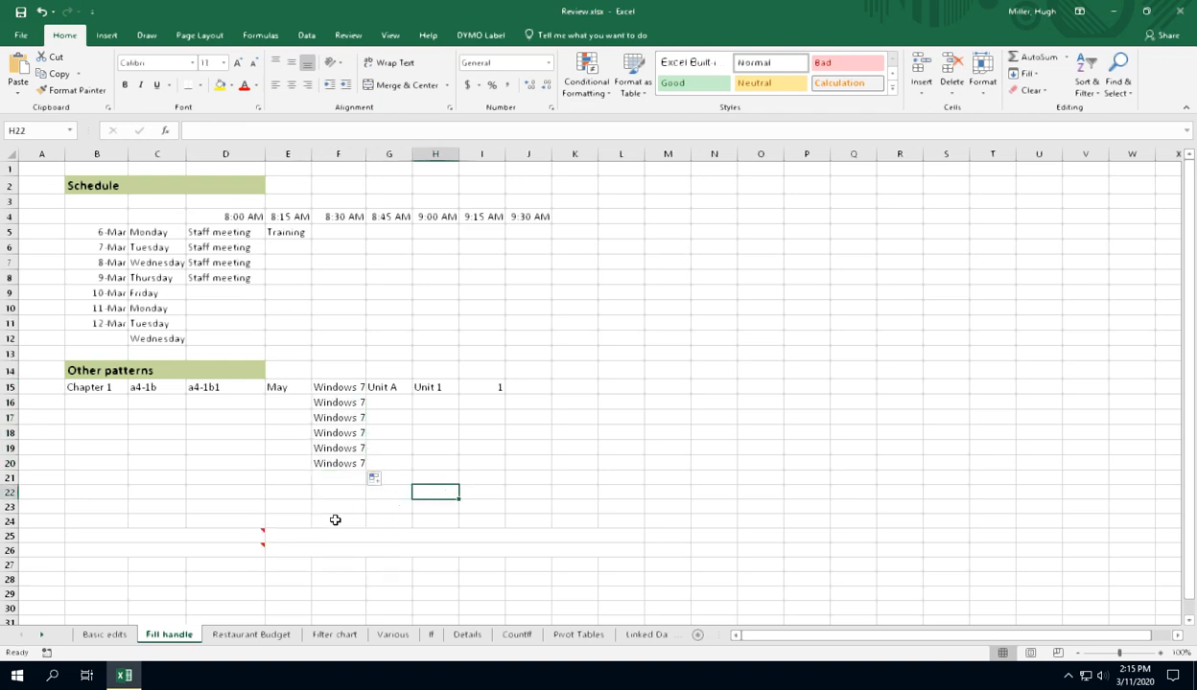
On the Restaurant Budget sheet, use AutoSum on B4:F7 to fill in the revenue totals by week and by meal
{"action": "left_click", "coordinate": [239, 633]}
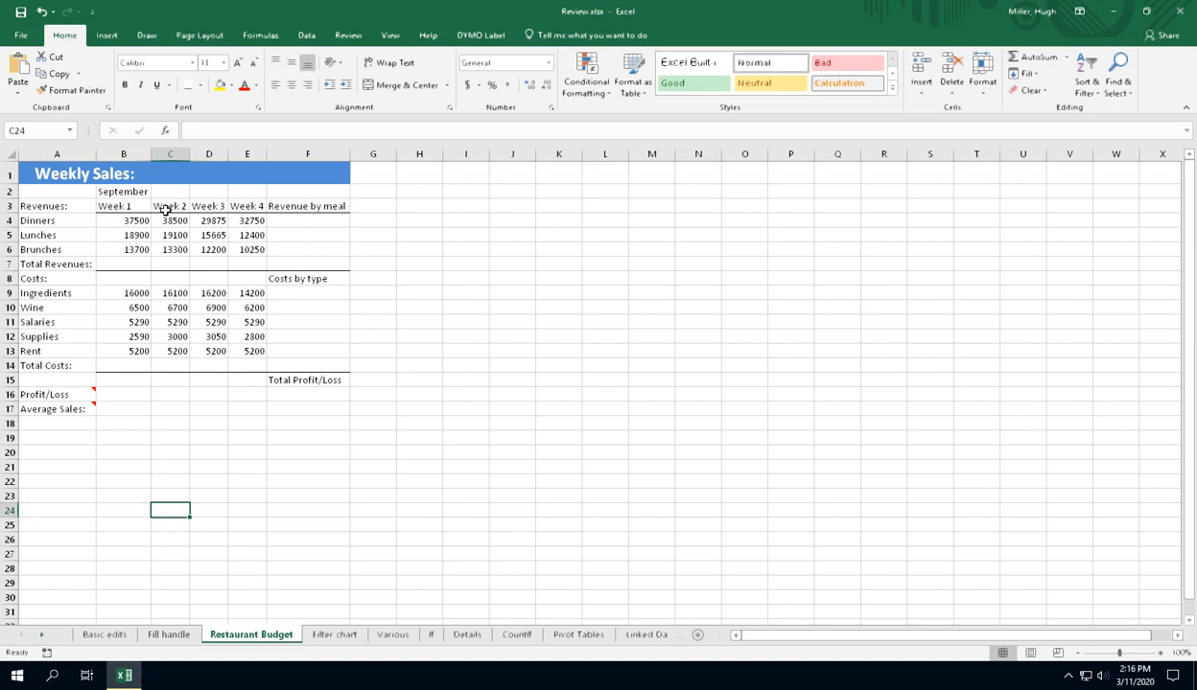
{"action": "left_click", "coordinate": [135, 221]}
{"action": "left_click_drag", "start_coordinate": [134, 220], "coordinate": [273, 255]}
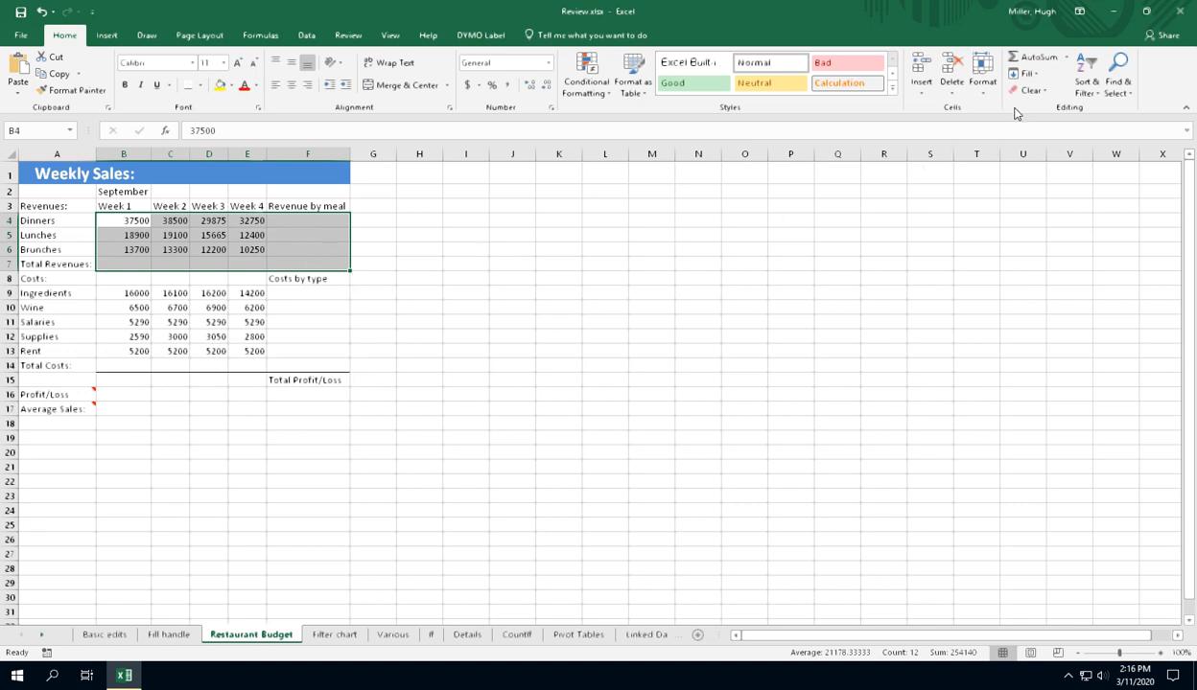
{"action": "left_click", "coordinate": [1035, 59]}
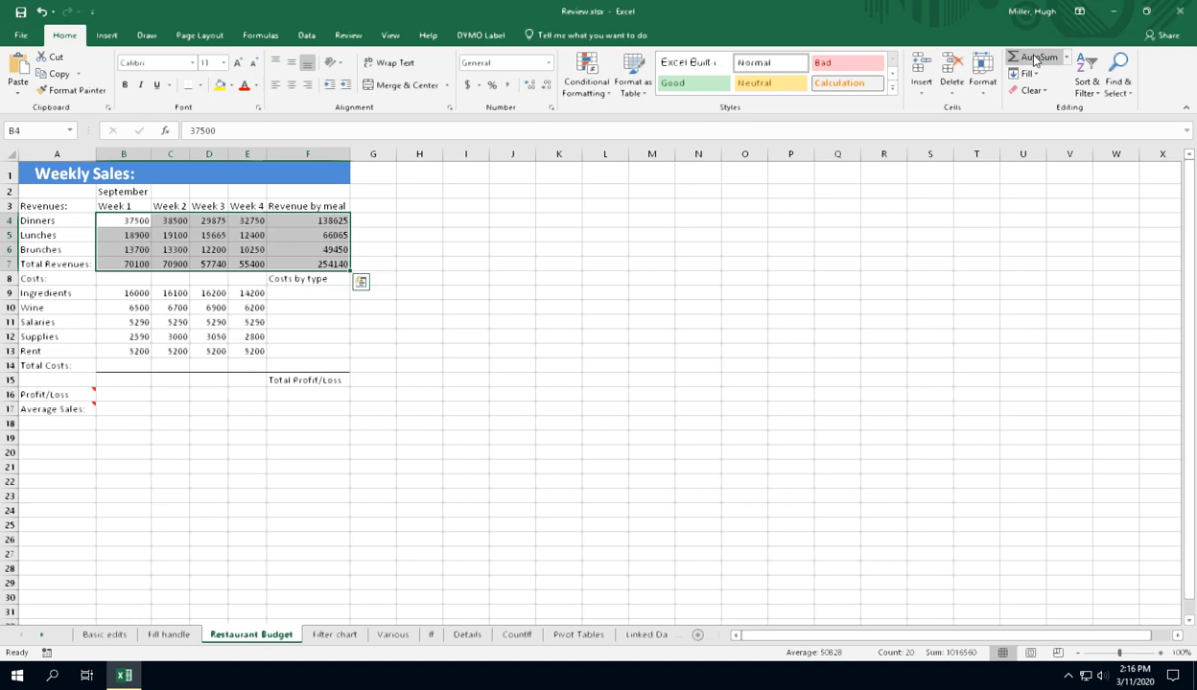
Use AutoSum on B9:F14 to fill in the cost totals by week and by type
{"action": "left_click", "coordinate": [129, 297]}
{"action": "left_click_drag", "start_coordinate": [128, 297], "coordinate": [287, 361]}
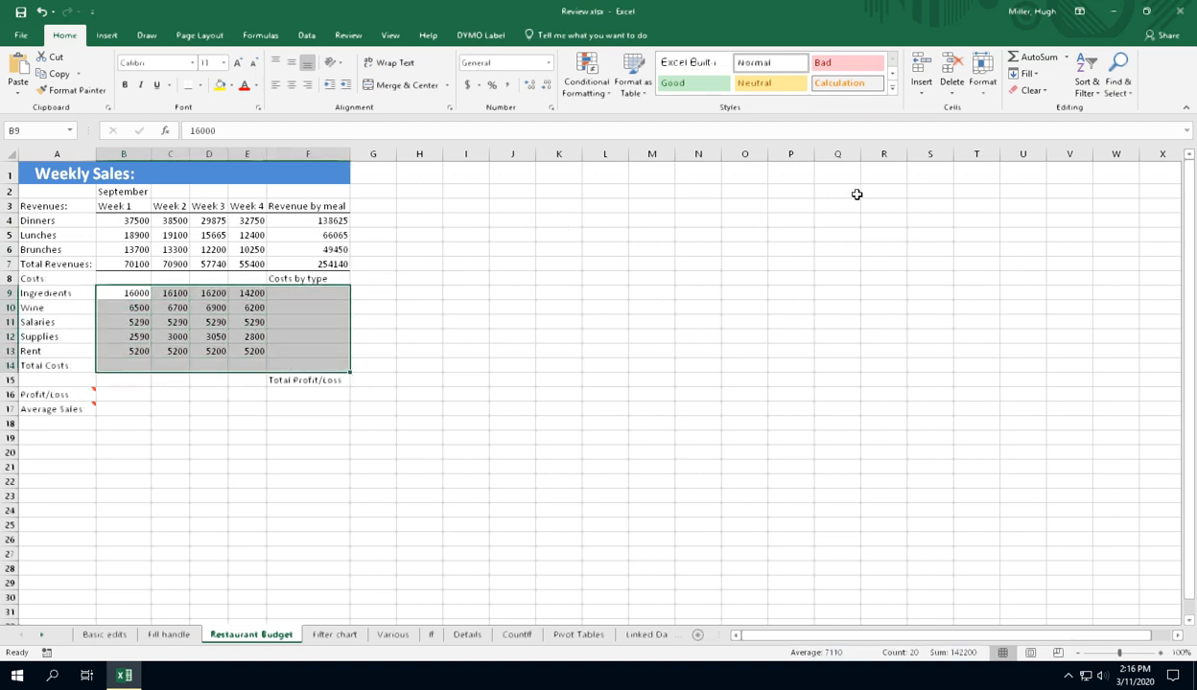
{"action": "left_click", "coordinate": [1033, 59]}
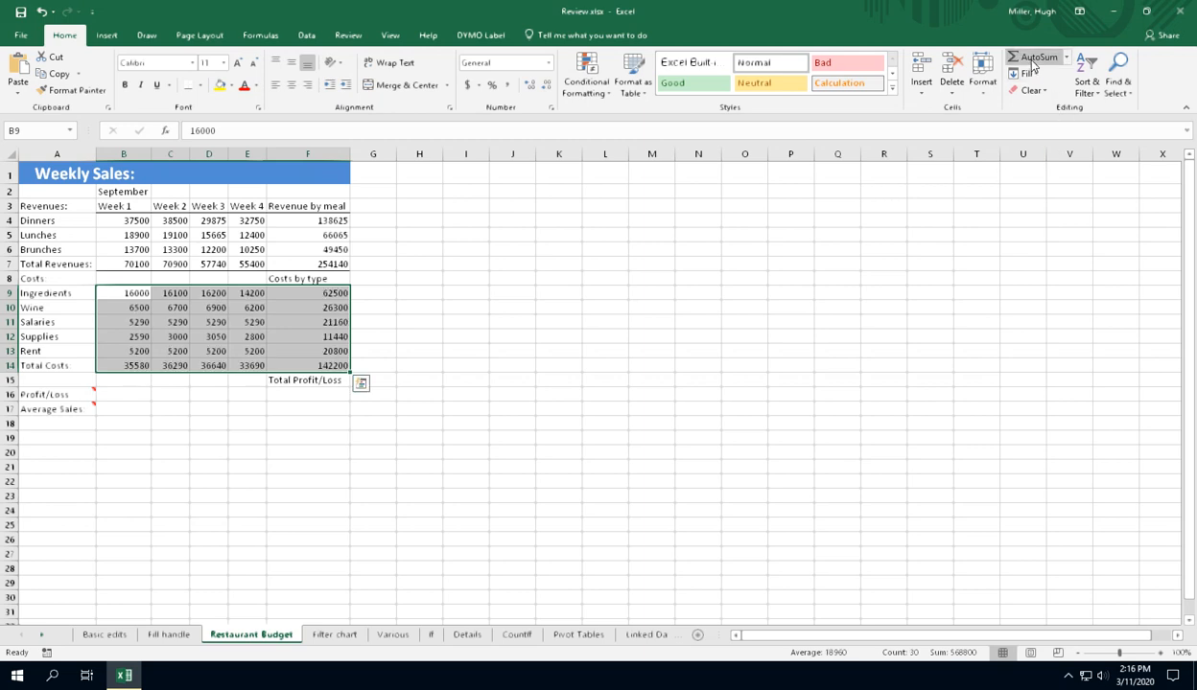
{"action": "left_click", "coordinate": [500, 429]}
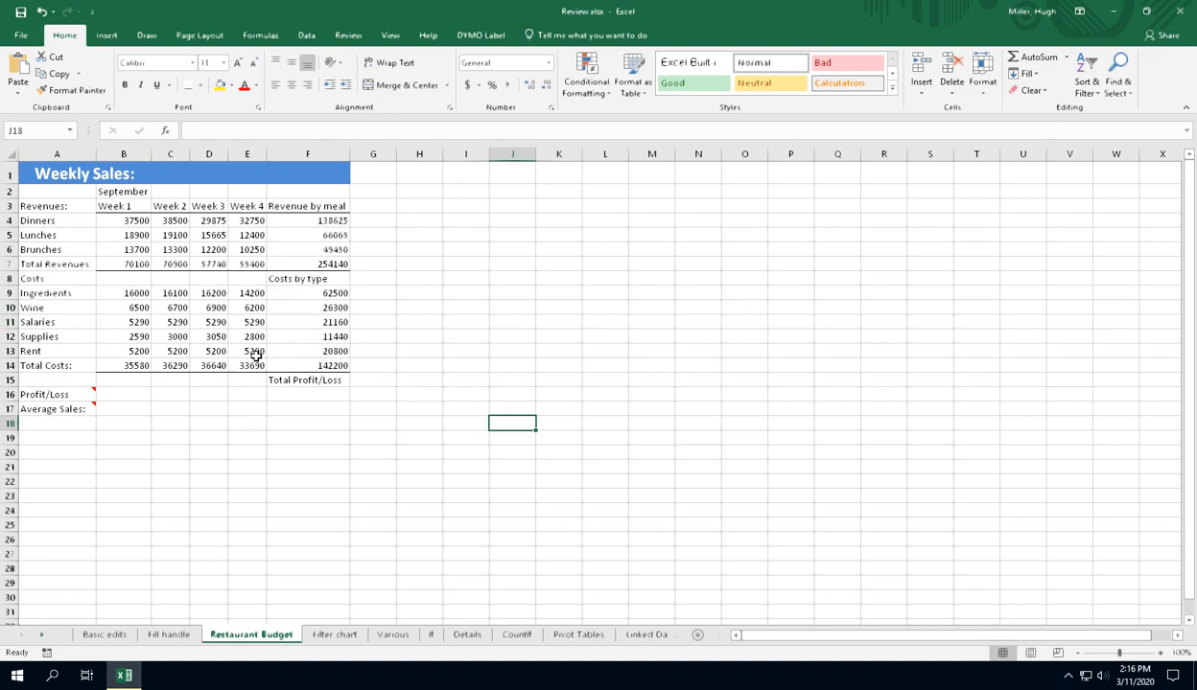
Calculate the Week 1 Profit/Loss in B16 as =B7-B14 and fill the formula across through F16
{"action": "left_click", "coordinate": [122, 394]}
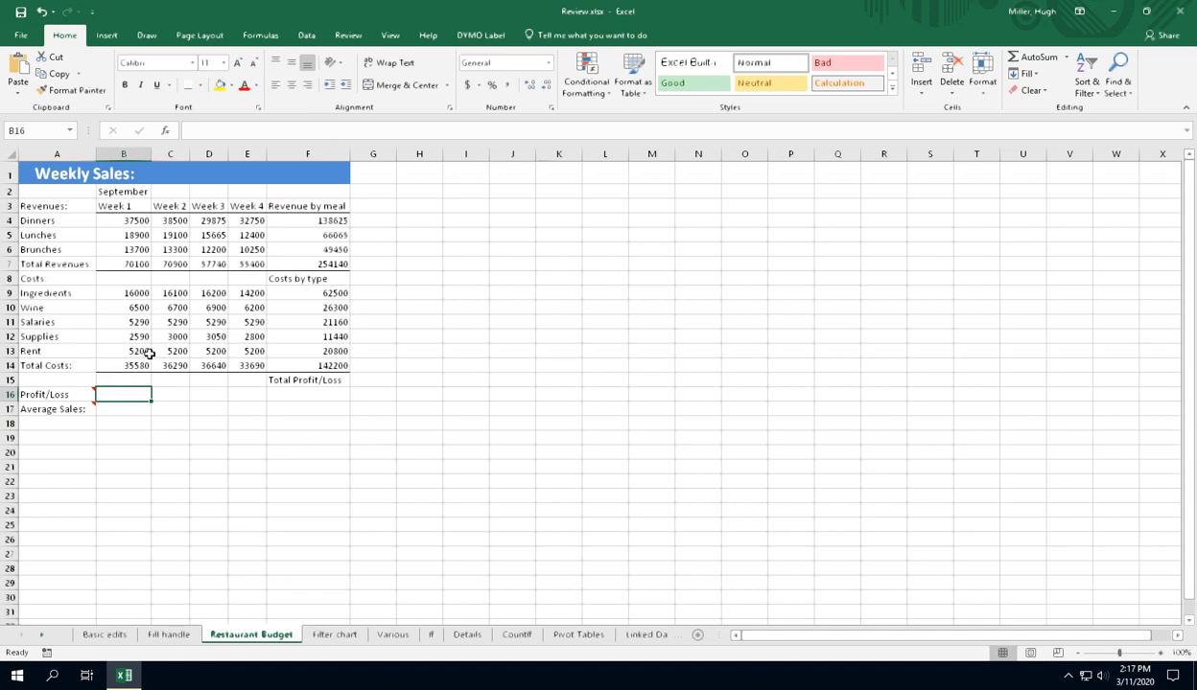
{"action": "left_click", "coordinate": [65, 261]}
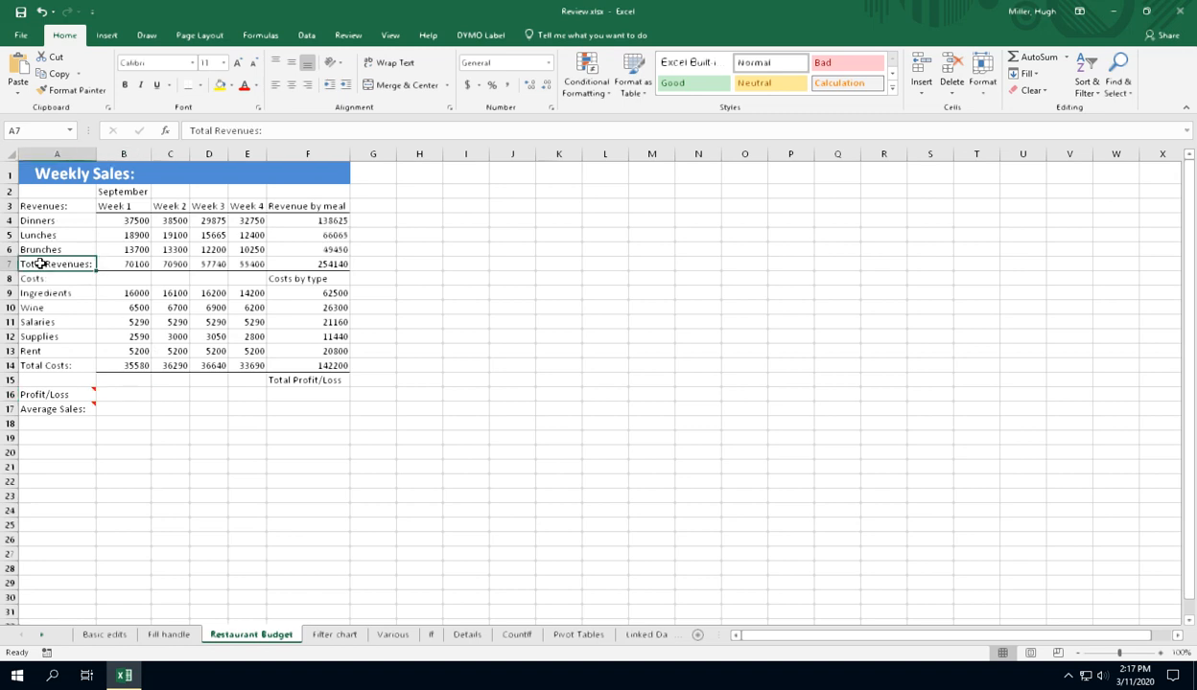
{"action": "left_click_drag", "start_coordinate": [33, 264], "coordinate": [248, 264]}
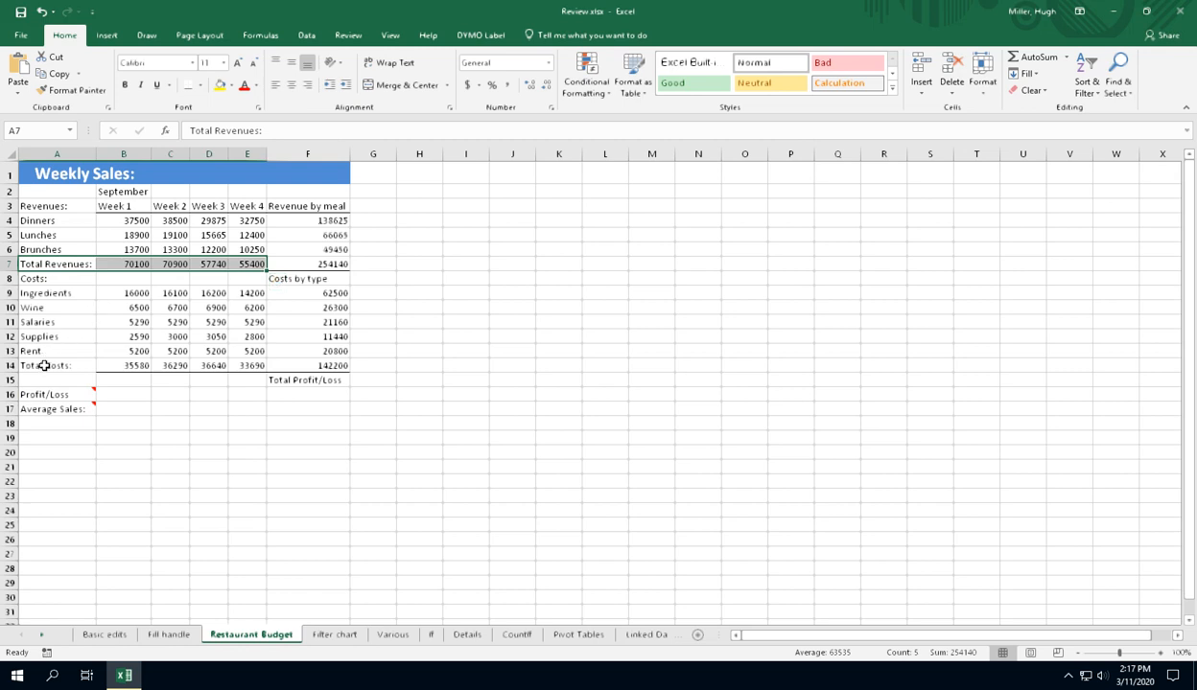
{"action": "left_click_drag", "start_coordinate": [48, 365], "coordinate": [230, 366]}
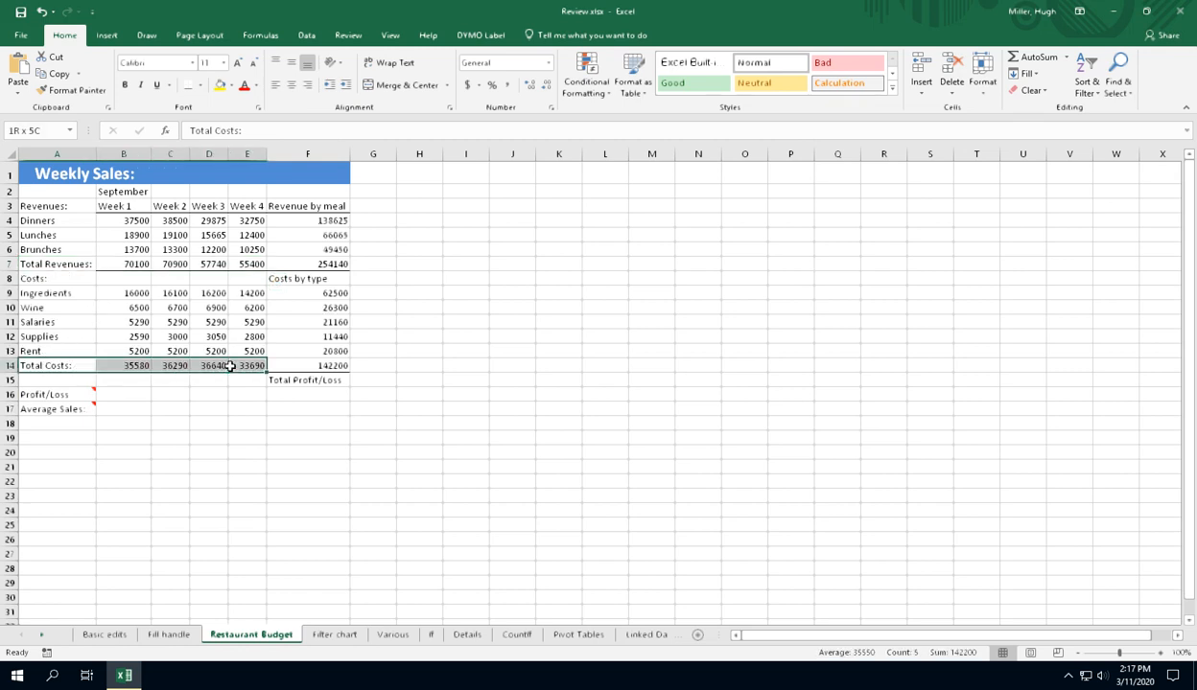
{"action": "left_click", "coordinate": [133, 395]}
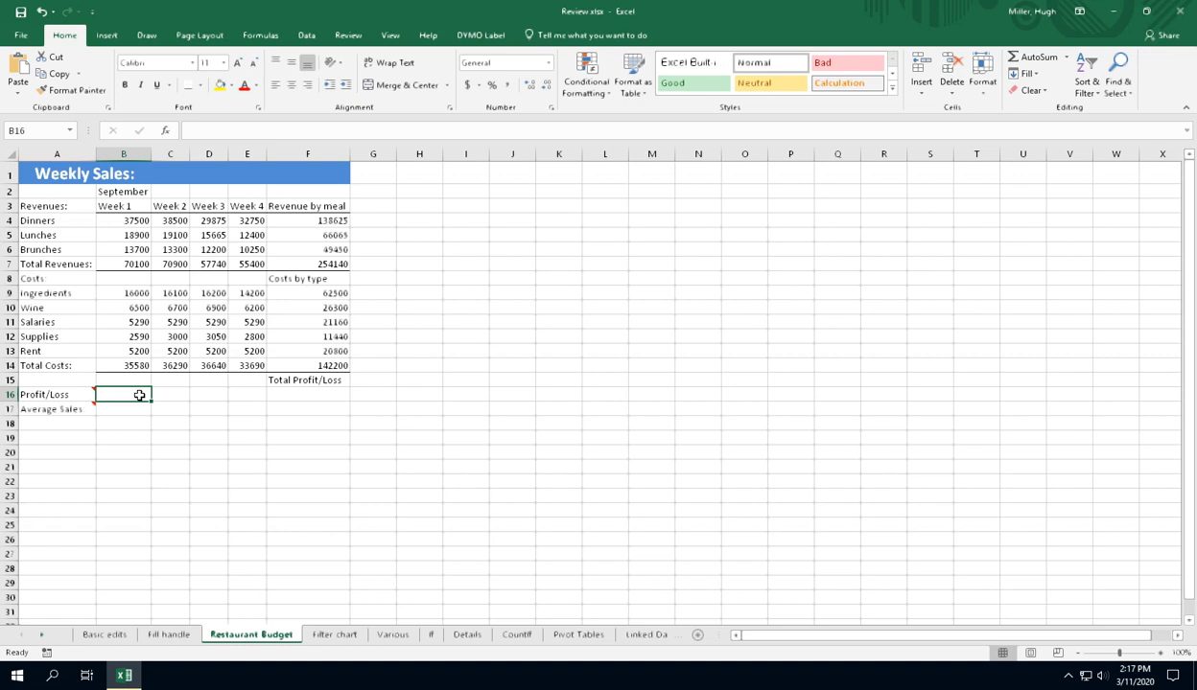
{"action": "type", "text": "="}
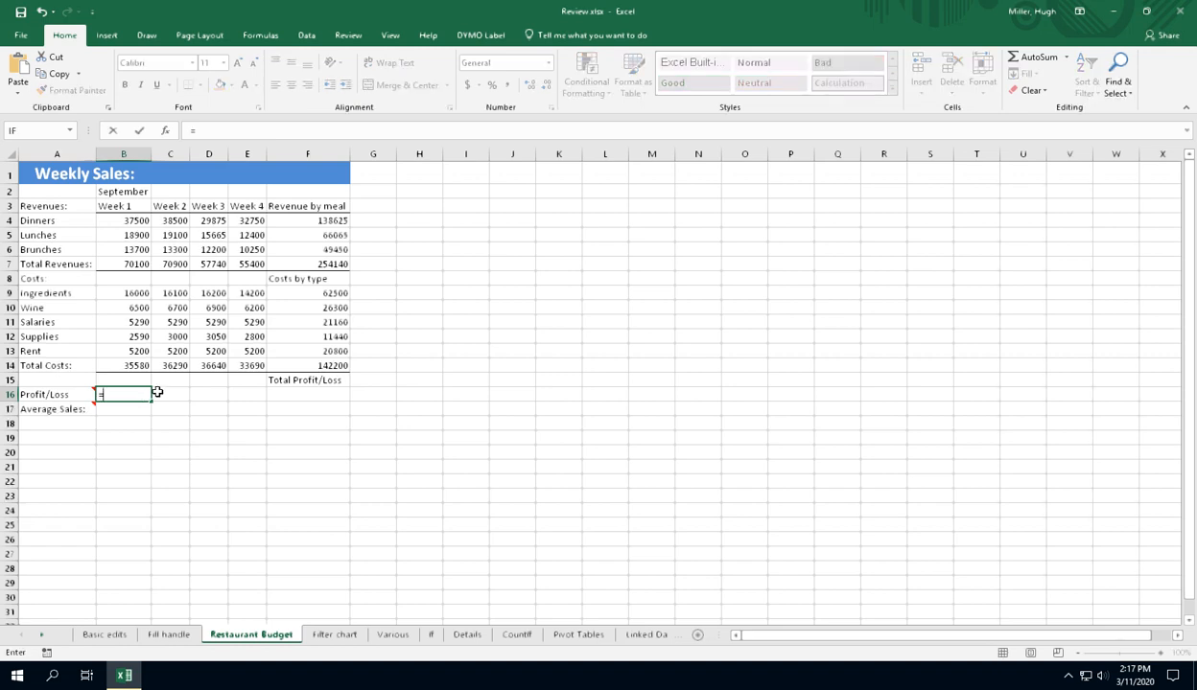
{"action": "left_click", "coordinate": [127, 264]}
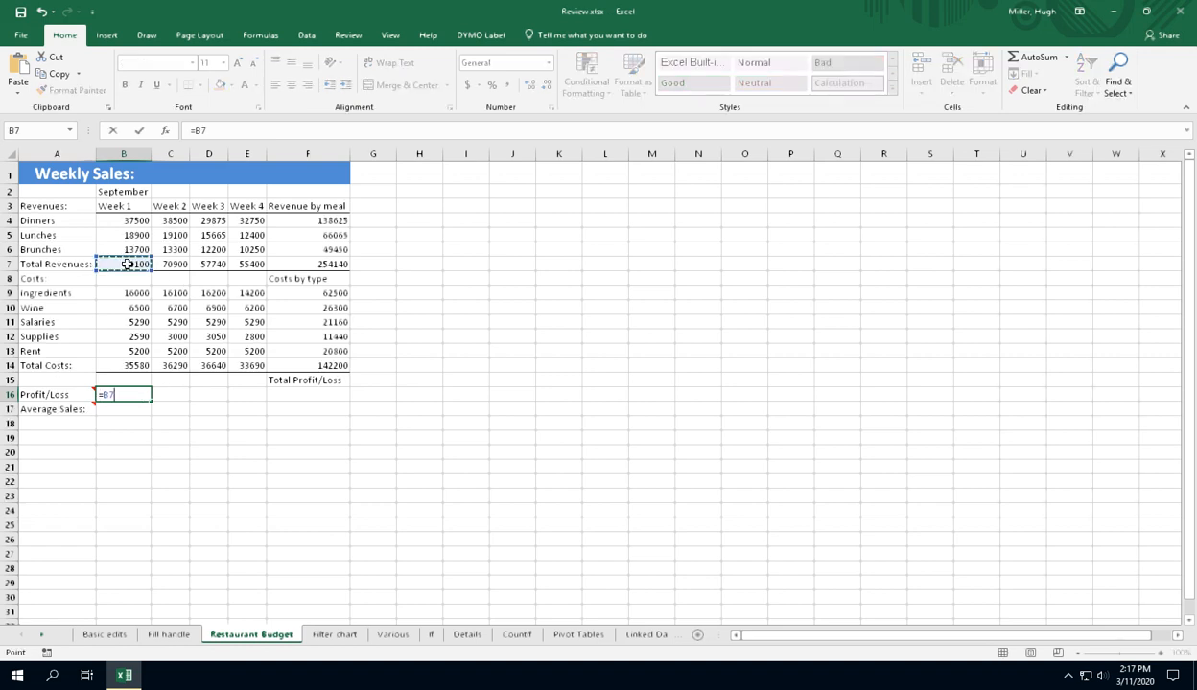
{"action": "type", "text": "-"}
{"action": "left_click", "coordinate": [133, 365]}
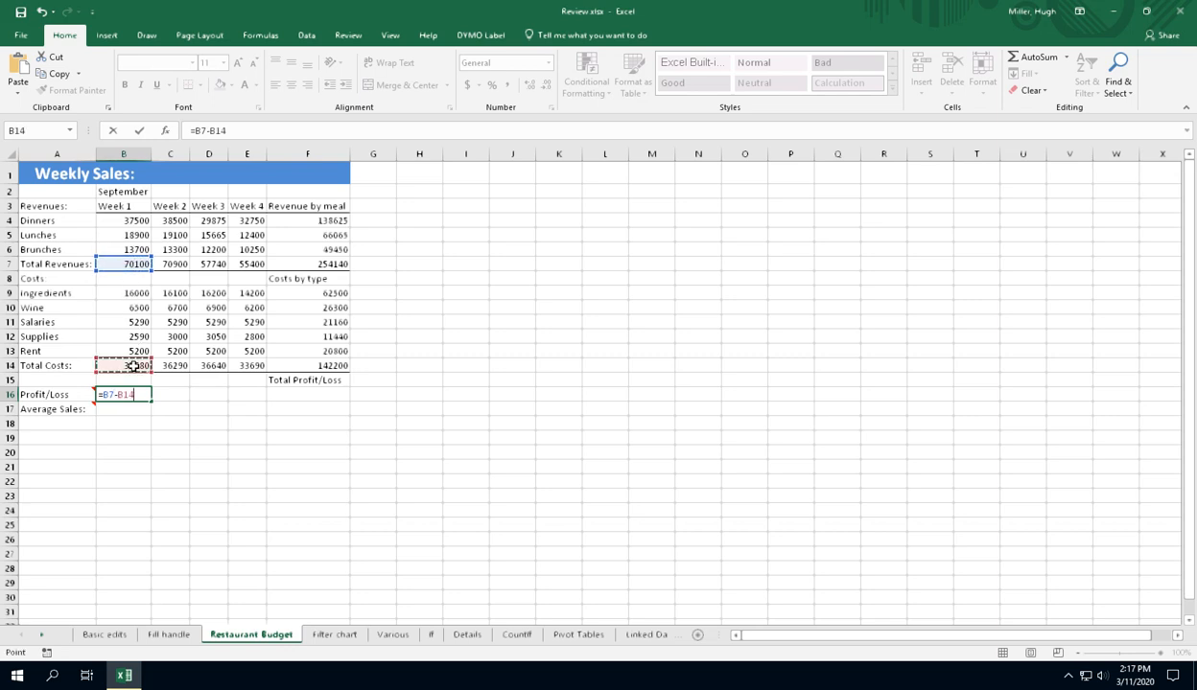
{"action": "left_click", "coordinate": [141, 133]}
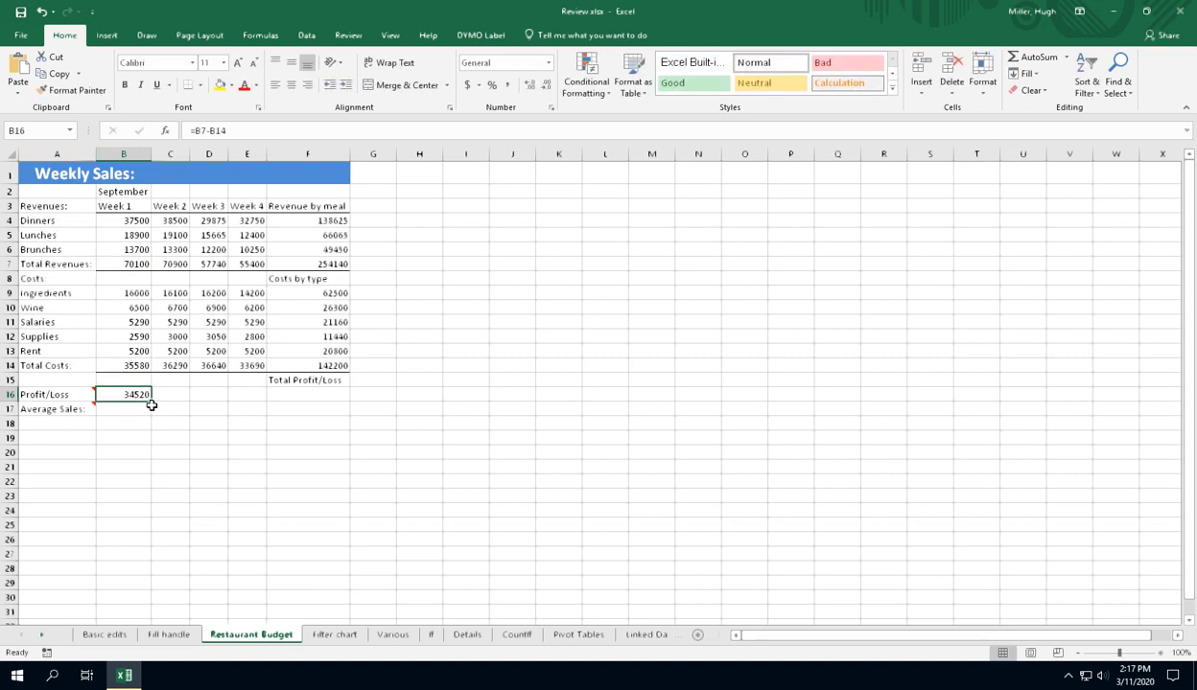
{"action": "left_click_drag", "start_coordinate": [152, 402], "coordinate": [326, 398]}
{"action": "left_click", "coordinate": [326, 394]}
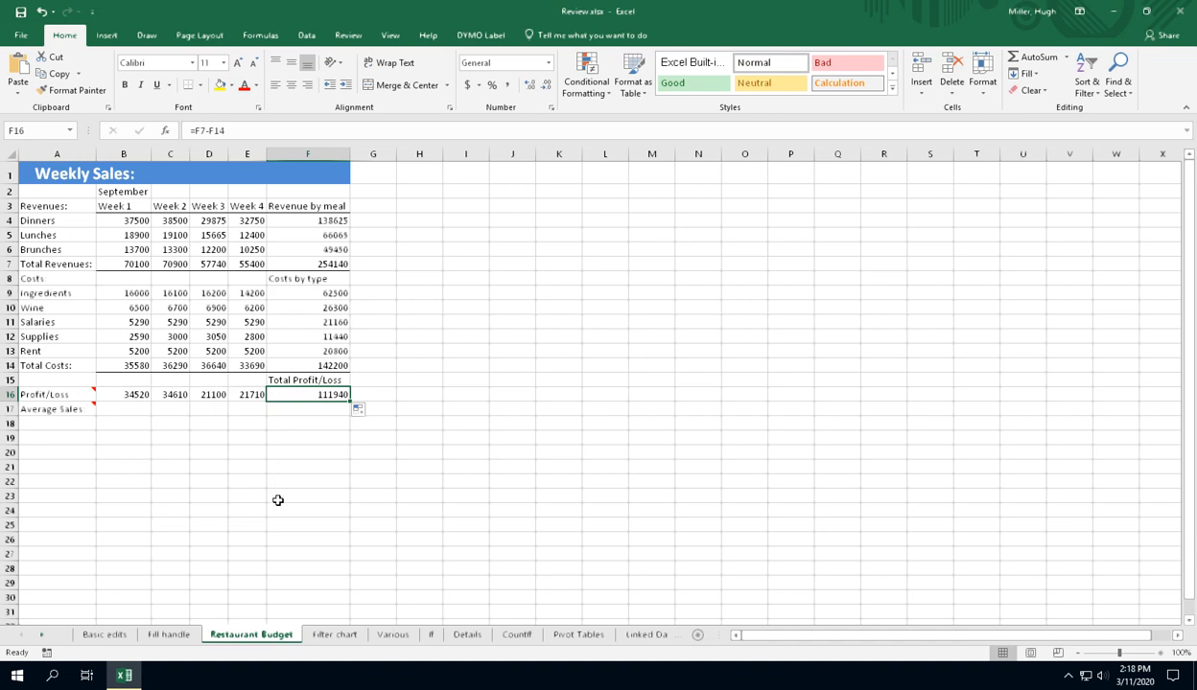
Examine which weekly dinner, lunch and brunch revenues in B4:E6 the Average Sales row should cover, leaving out the costs
{"action": "left_click", "coordinate": [132, 406]}
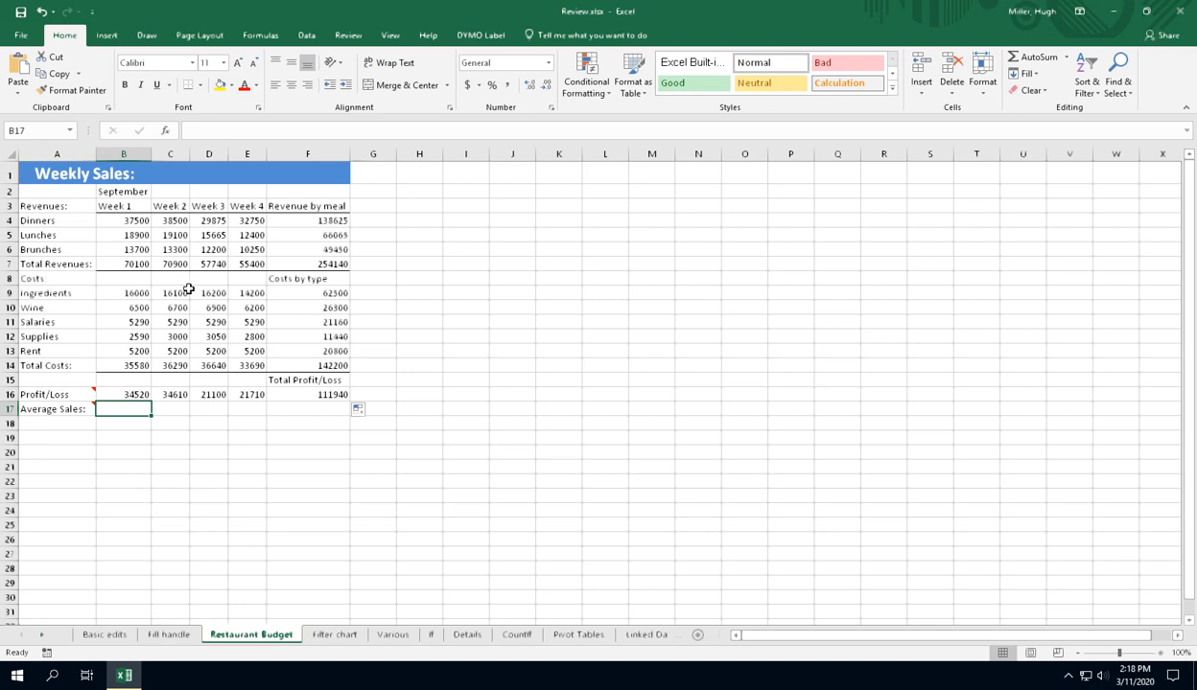
{"action": "left_click", "coordinate": [137, 219]}
{"action": "left_click_drag", "start_coordinate": [139, 219], "coordinate": [138, 248]}
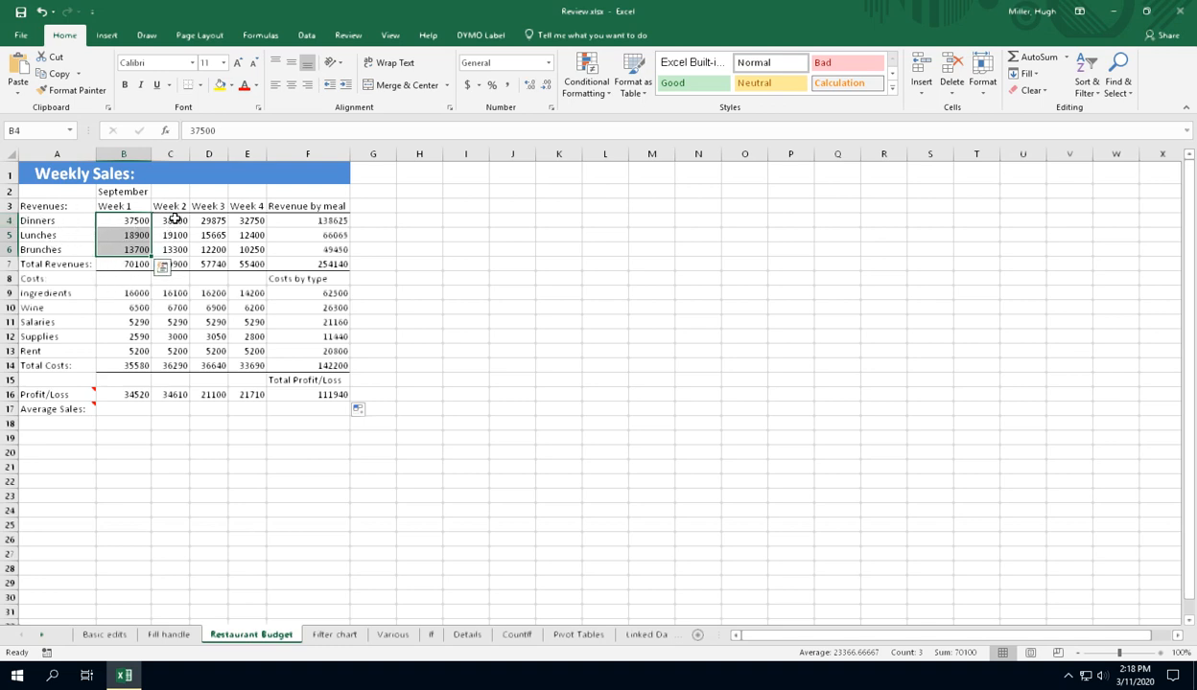
{"action": "left_click_drag", "start_coordinate": [176, 222], "coordinate": [181, 249]}
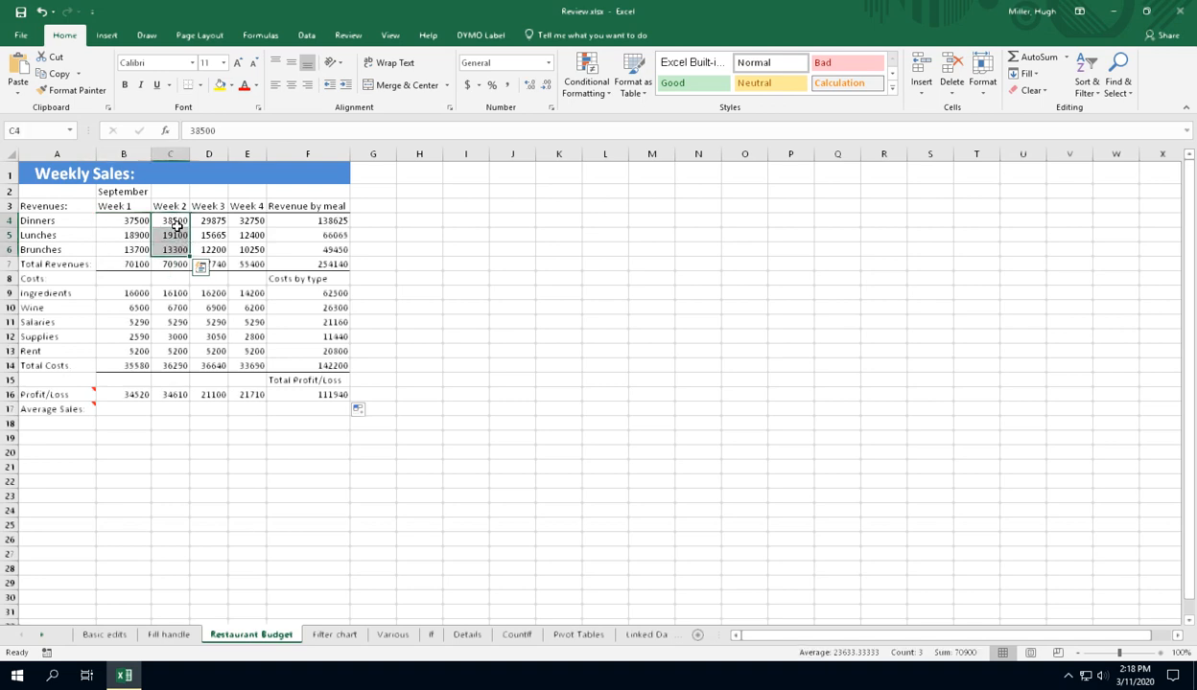
{"action": "left_click", "coordinate": [88, 222]}
{"action": "left_click_drag", "start_coordinate": [72, 222], "coordinate": [248, 248]}
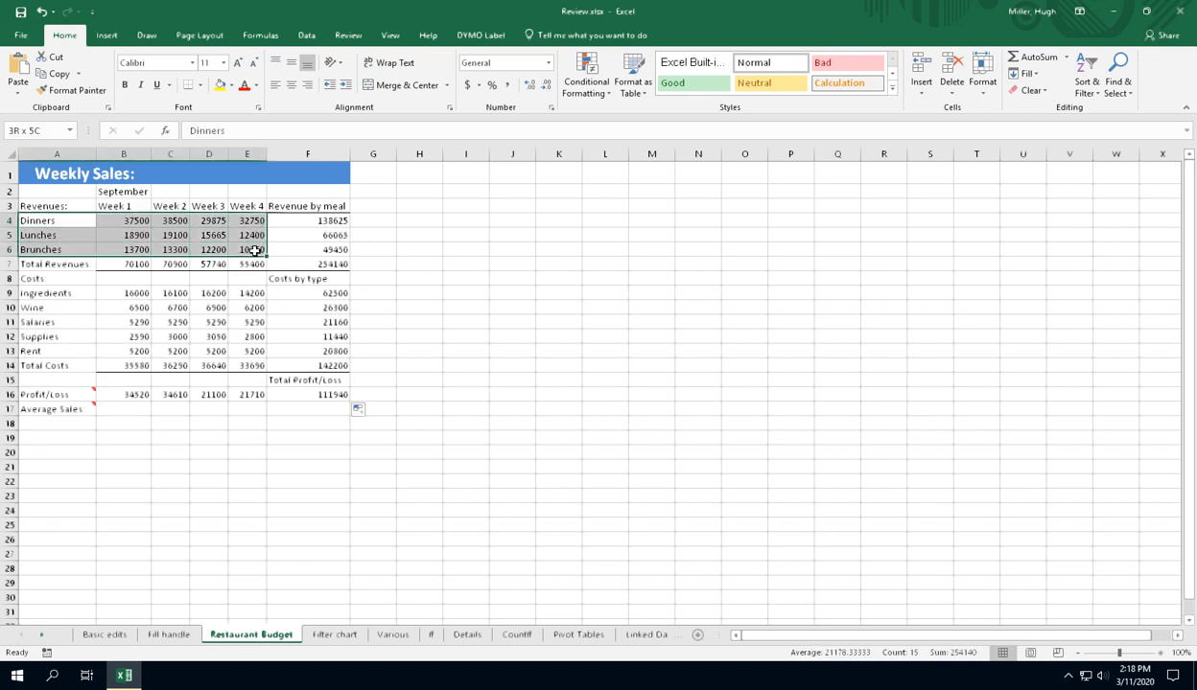
{"action": "left_click_drag", "start_coordinate": [123, 307], "coordinate": [179, 320]}
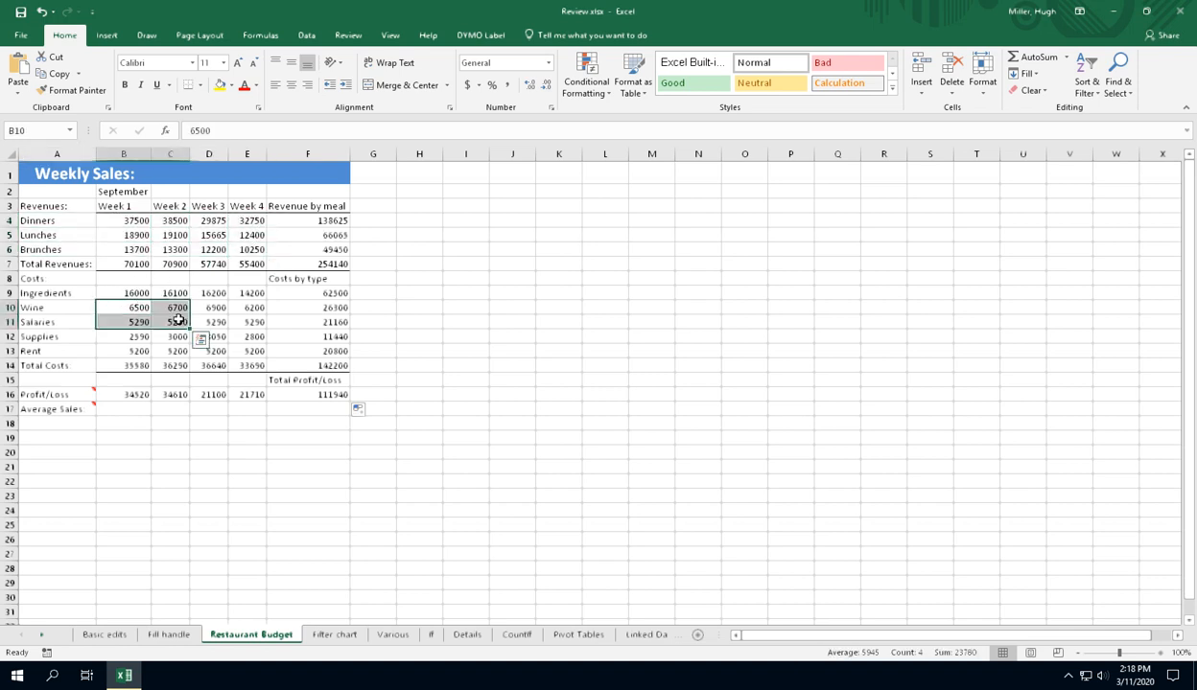
{"action": "left_click", "coordinate": [432, 348]}
{"action": "left_click", "coordinate": [80, 411]}
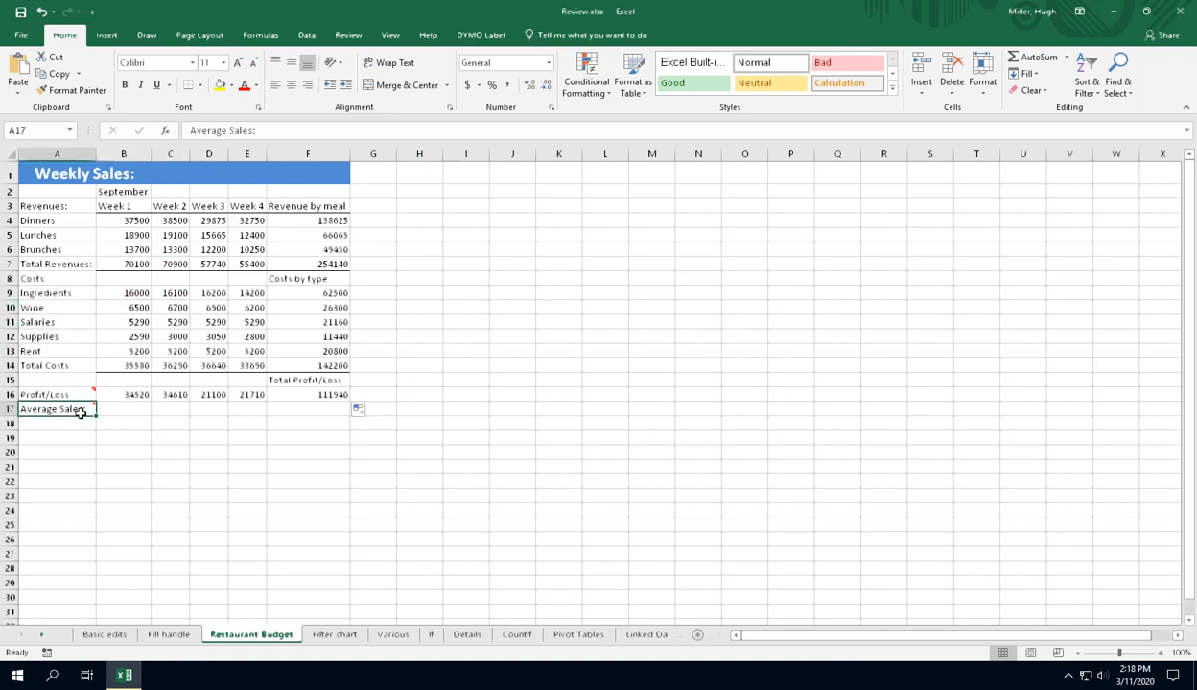
Insert the Average function for Week 1 sales in B17, using the range B4:B6
{"action": "left_click", "coordinate": [131, 410]}
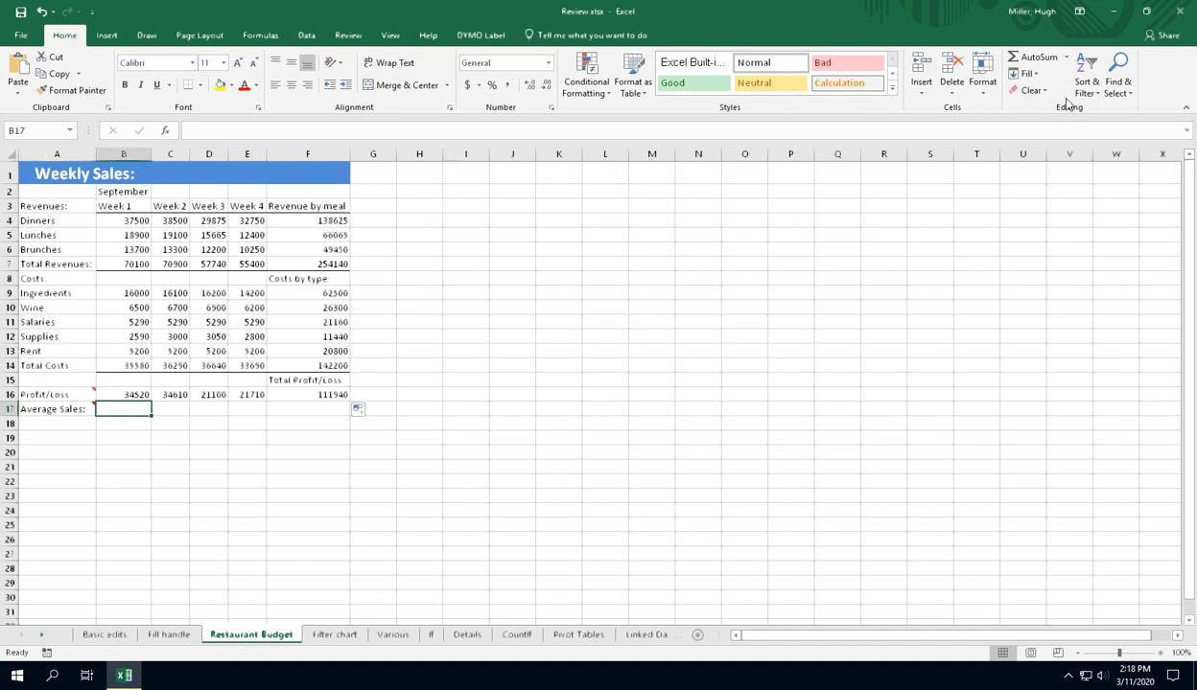
{"action": "left_click", "coordinate": [1067, 57]}
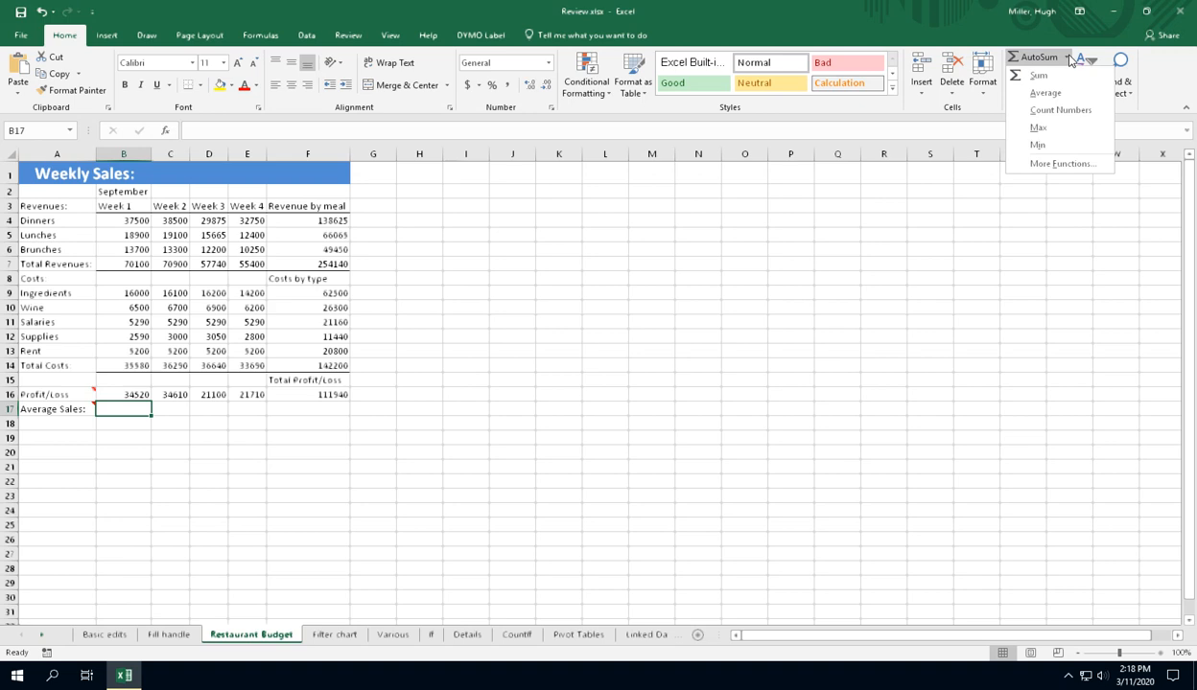
{"action": "left_click", "coordinate": [1047, 92]}
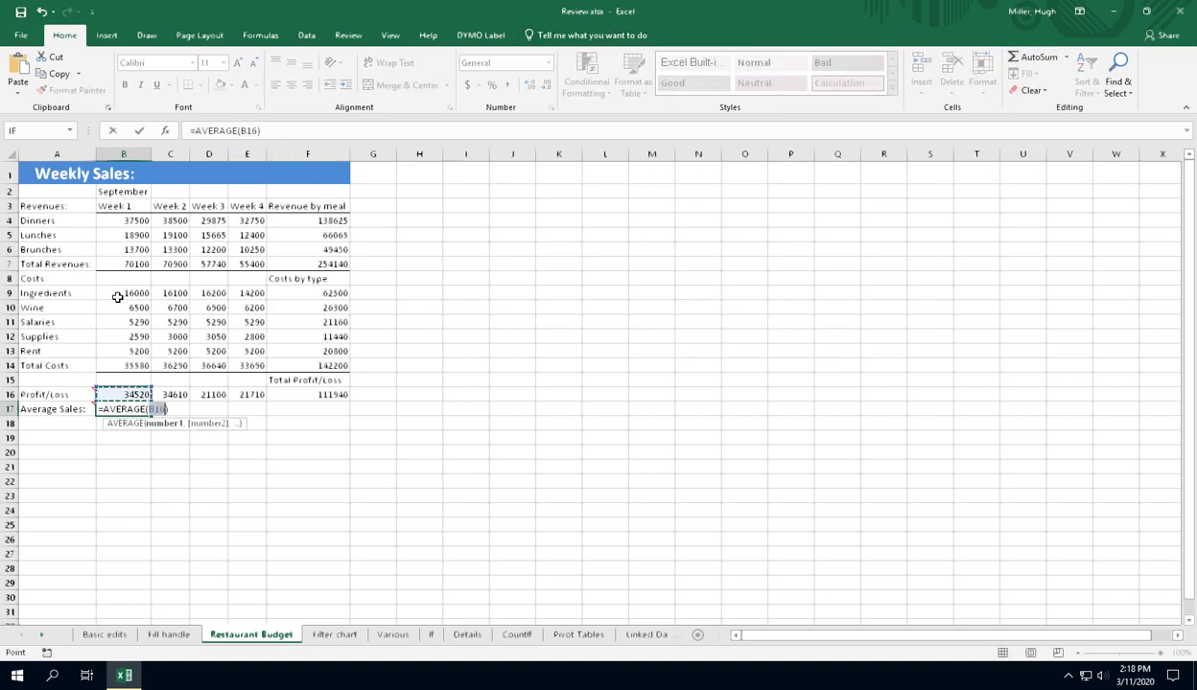
{"action": "left_click", "coordinate": [139, 220]}
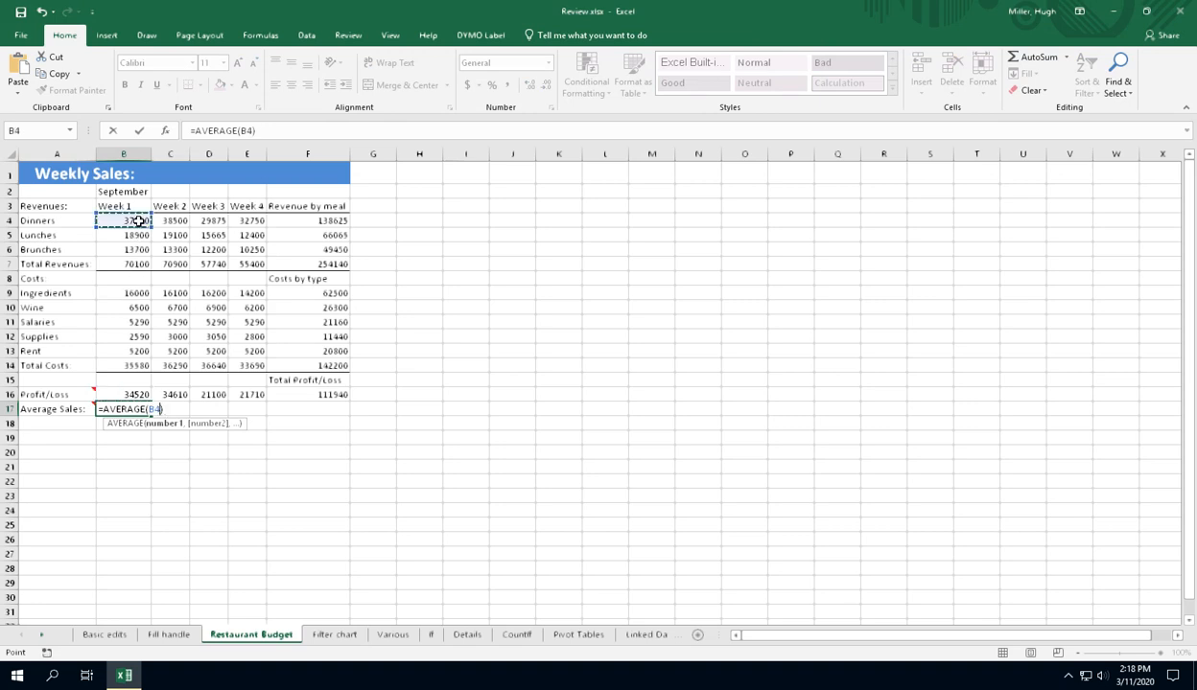
{"action": "left_click_drag", "start_coordinate": [139, 222], "coordinate": [137, 250]}
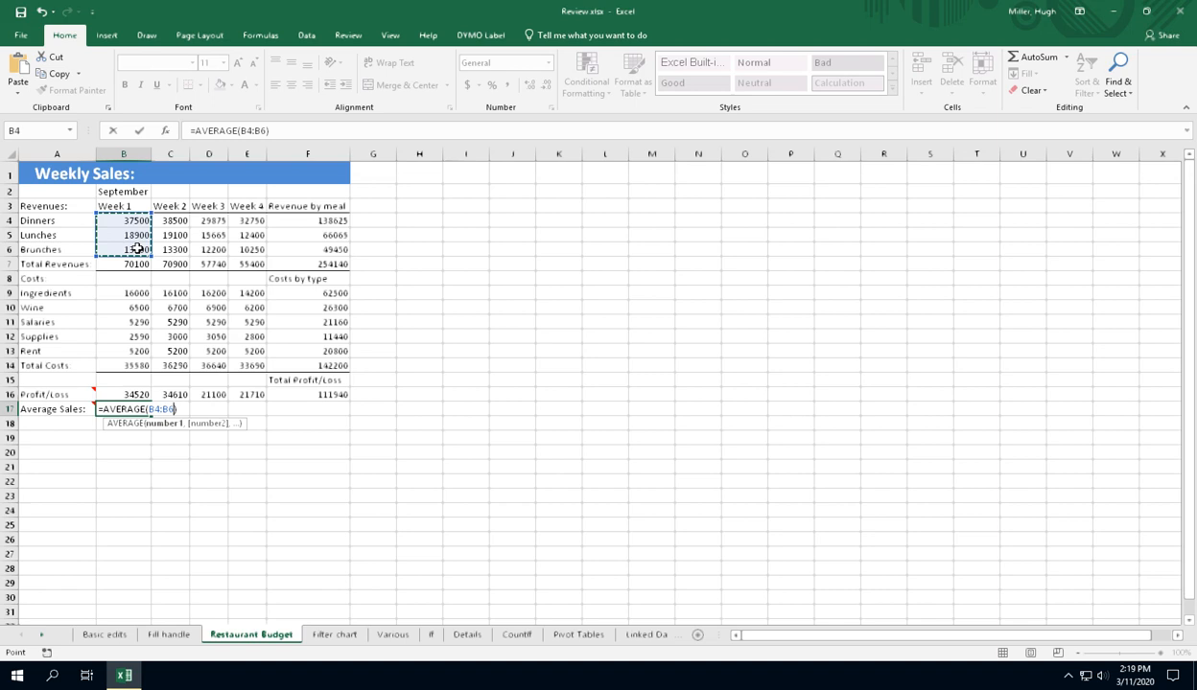
{"action": "left_click", "coordinate": [140, 131]}
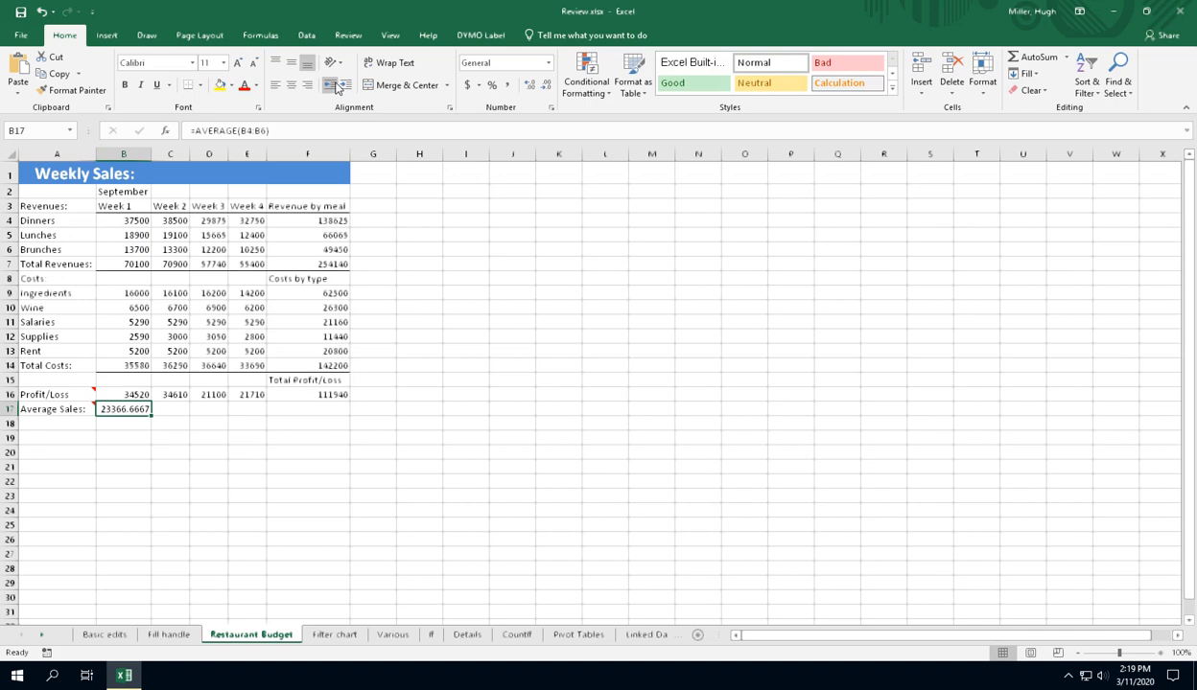
Increase and decrease the indent of the Week 1 average in B17, and apply the Number format to it
{"action": "left_click", "coordinate": [154, 433]}
{"action": "left_click", "coordinate": [140, 407]}
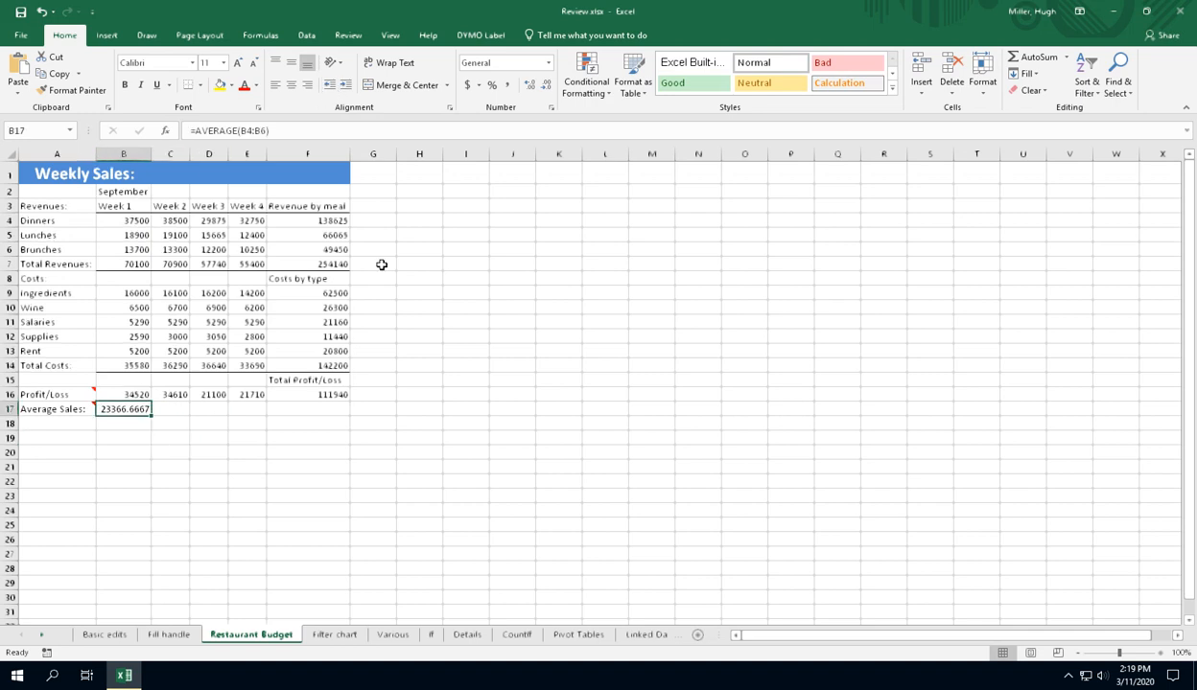
{"action": "left_click", "coordinate": [347, 85]}
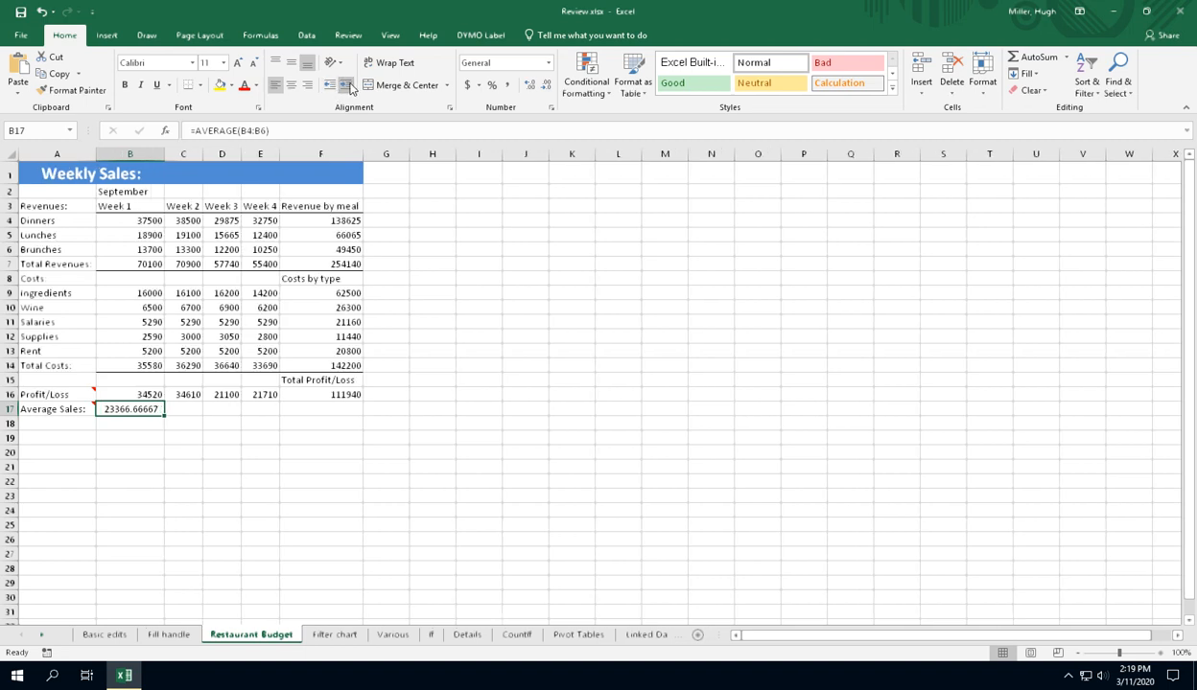
{"action": "left_click", "coordinate": [330, 85]}
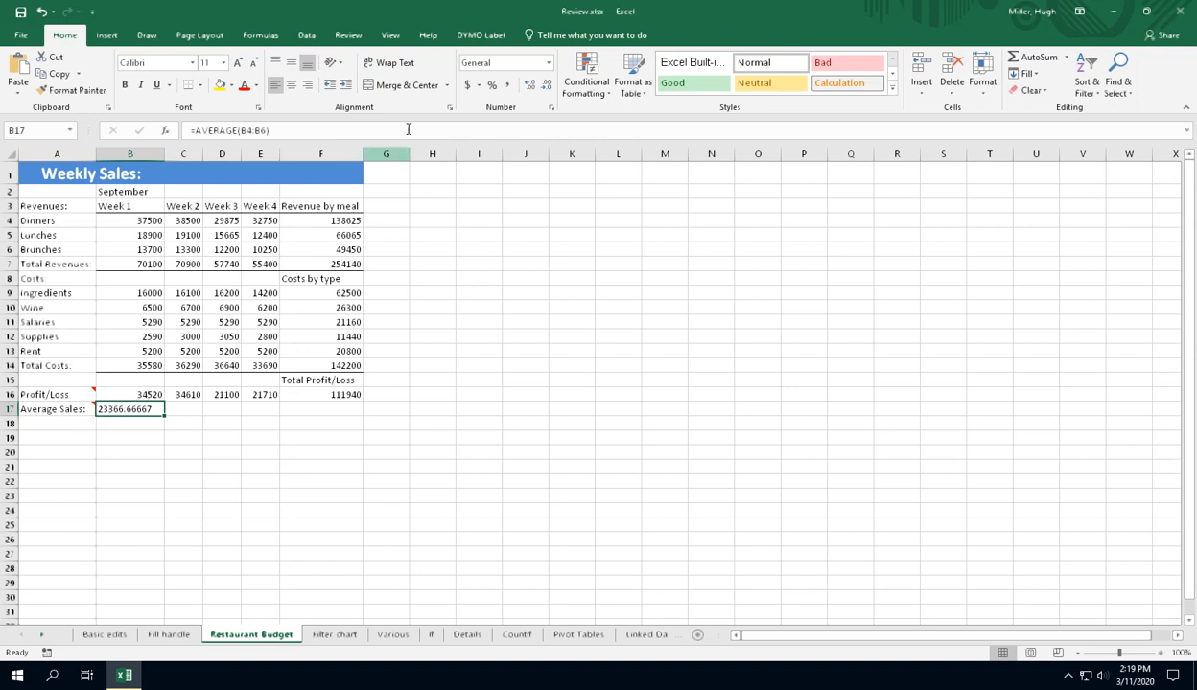
{"action": "left_click", "coordinate": [549, 63]}
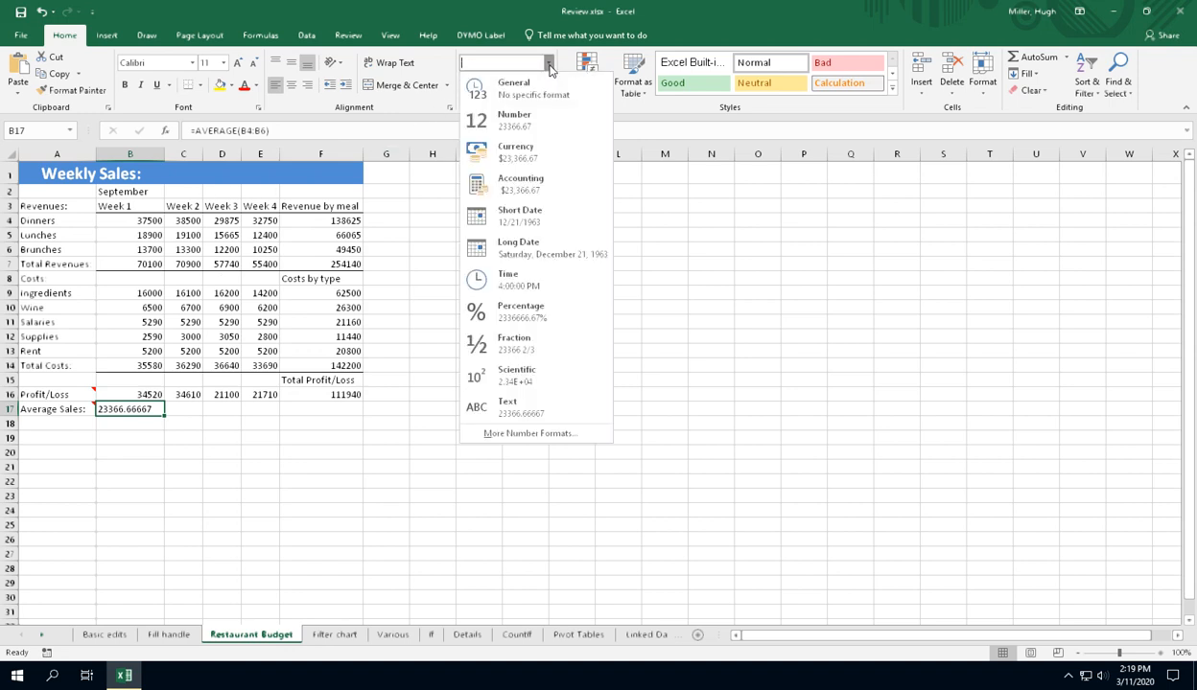
{"action": "left_click", "coordinate": [519, 122]}
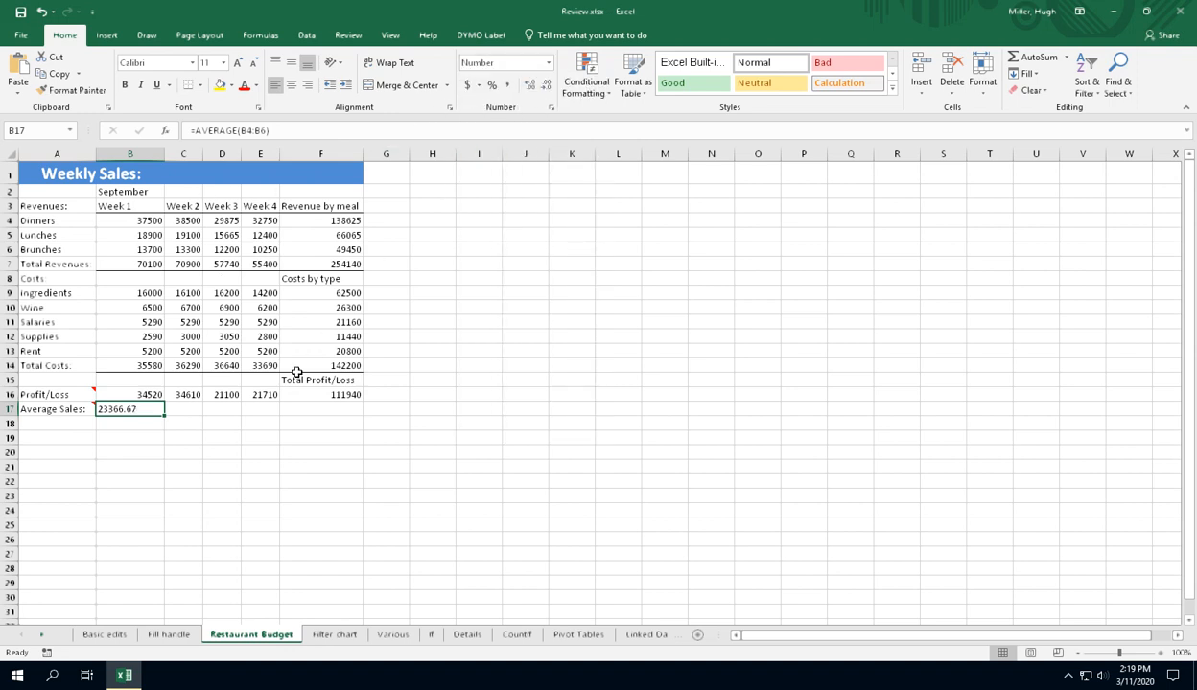
Fill the average formula from B17 across through F17 and AutoFit the column widths to the filled cells
{"action": "left_click", "coordinate": [222, 409]}
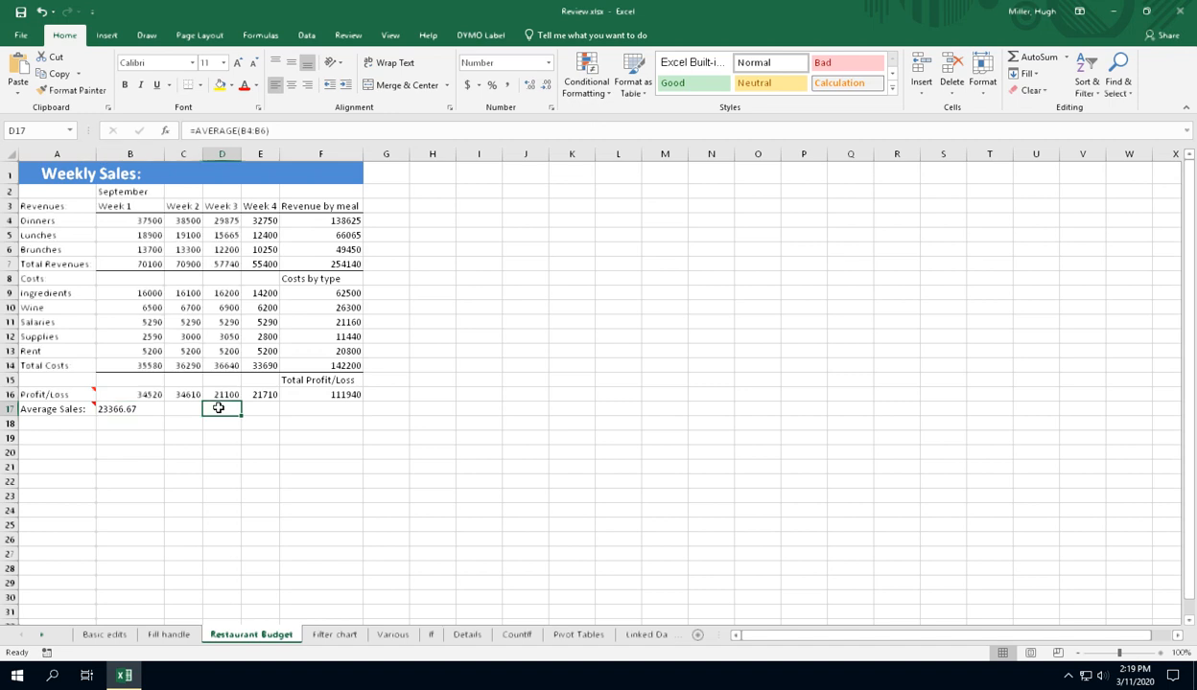
{"action": "left_click", "coordinate": [155, 410]}
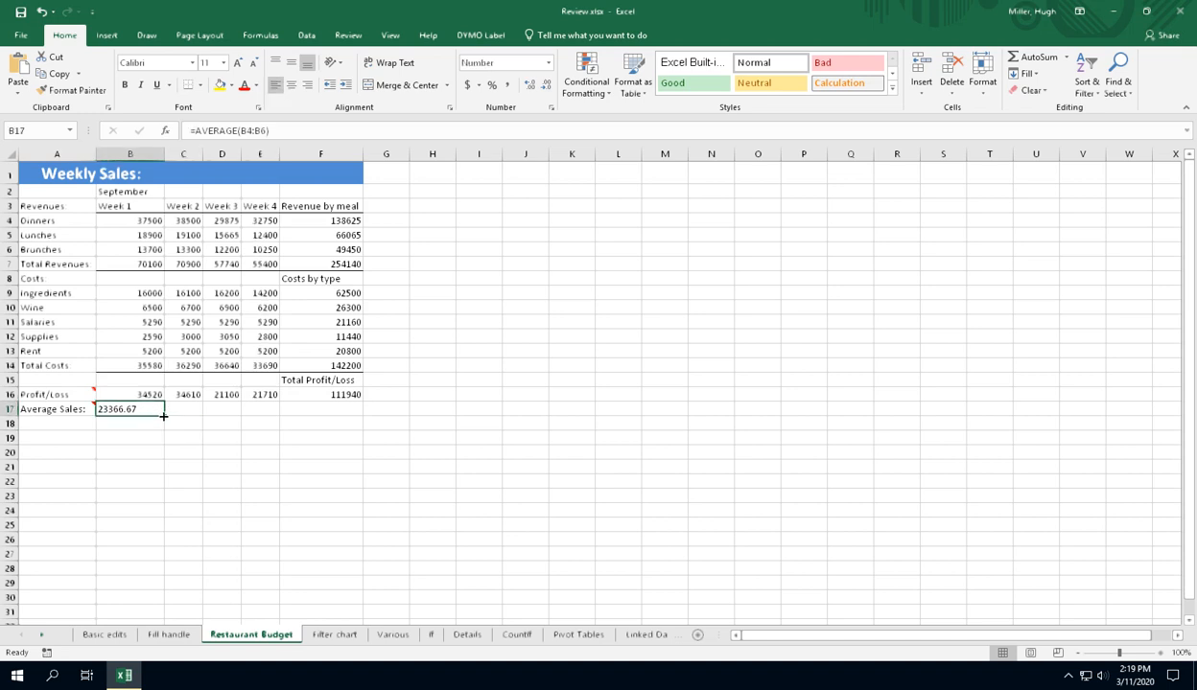
{"action": "left_click_drag", "start_coordinate": [164, 415], "coordinate": [266, 426]}
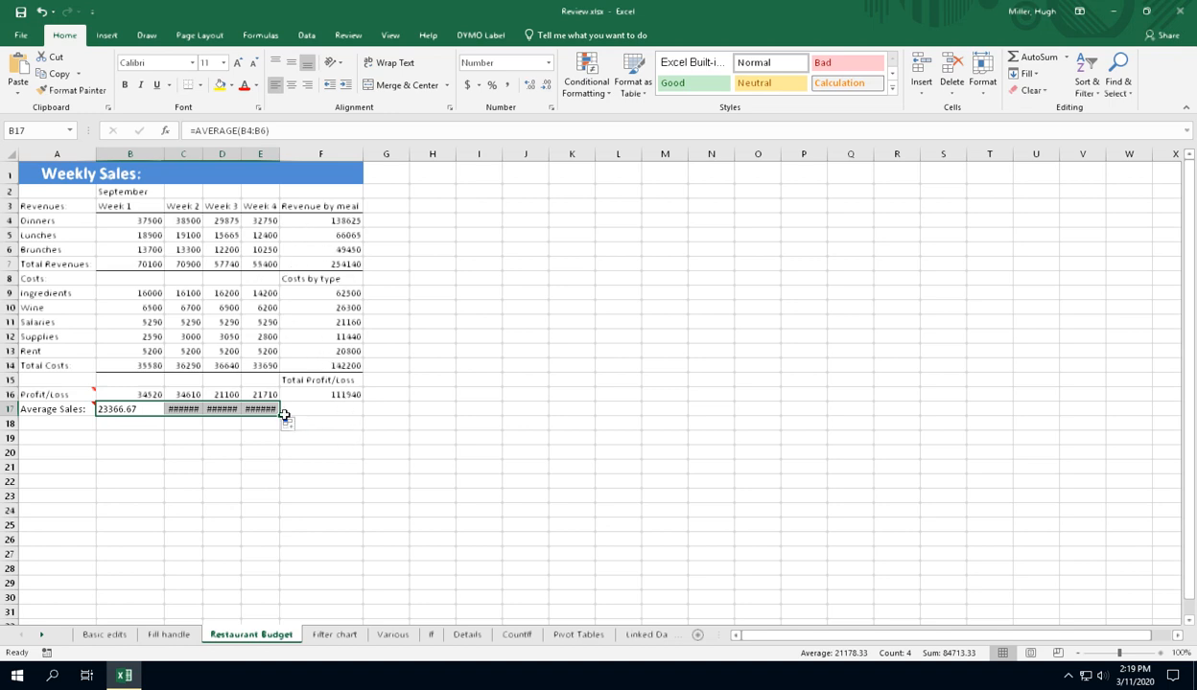
{"action": "left_click_drag", "start_coordinate": [280, 411], "coordinate": [361, 412]}
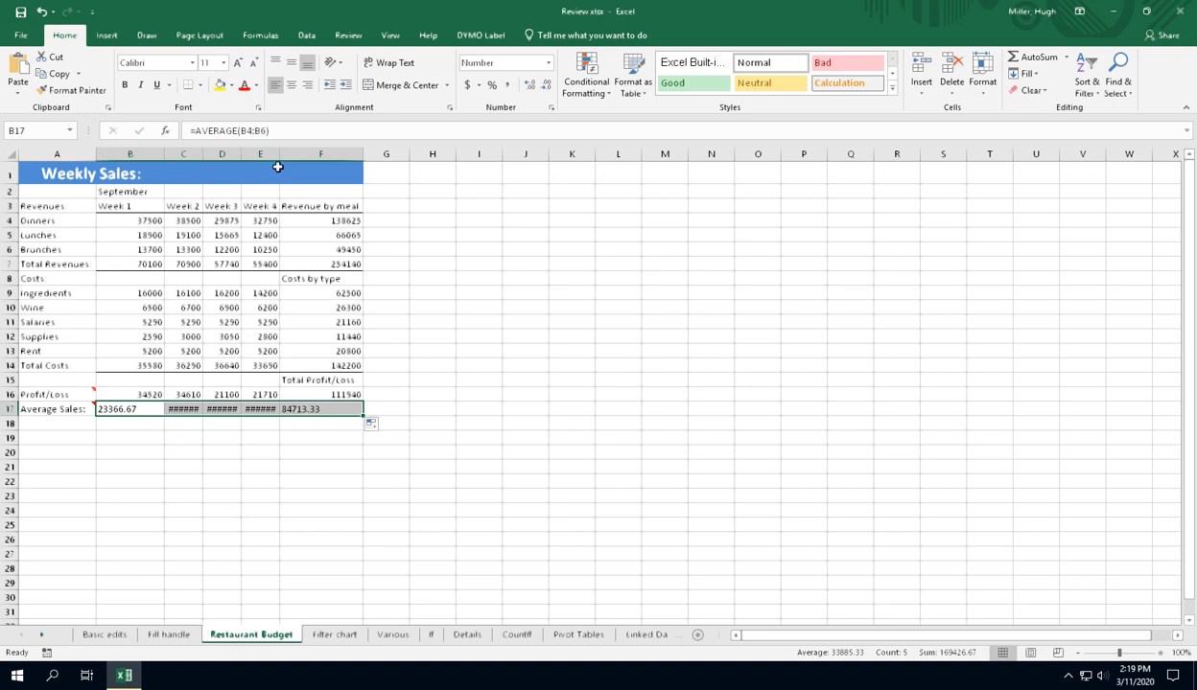
{"action": "left_click", "coordinate": [982, 81]}
{"action": "left_click", "coordinate": [1044, 180]}
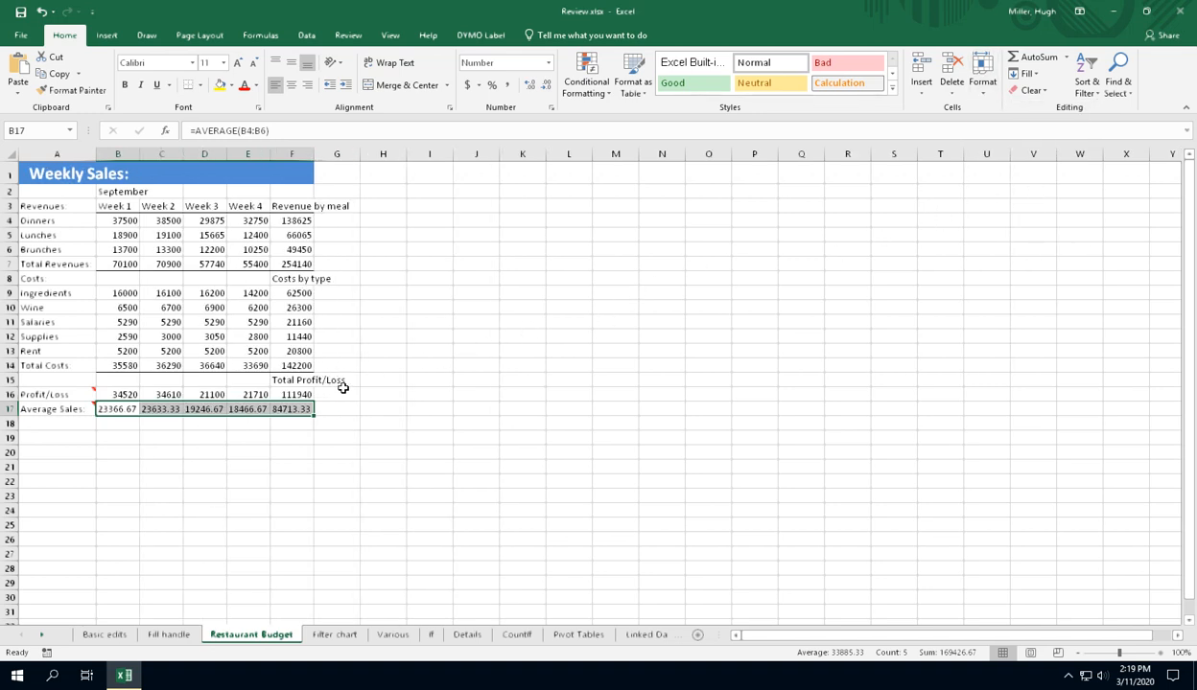
Apply the Currency format to the budget figures from B4 through the Average Sales row, G17
{"action": "left_click", "coordinate": [385, 423]}
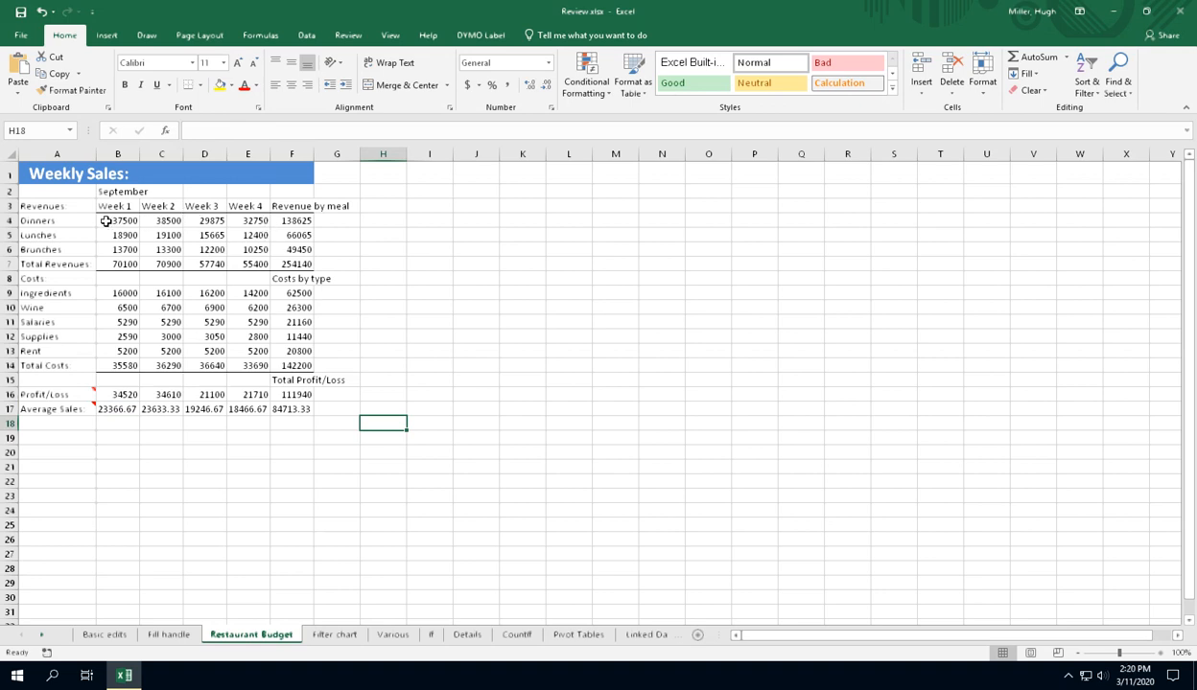
{"action": "left_click_drag", "start_coordinate": [106, 221], "coordinate": [322, 414]}
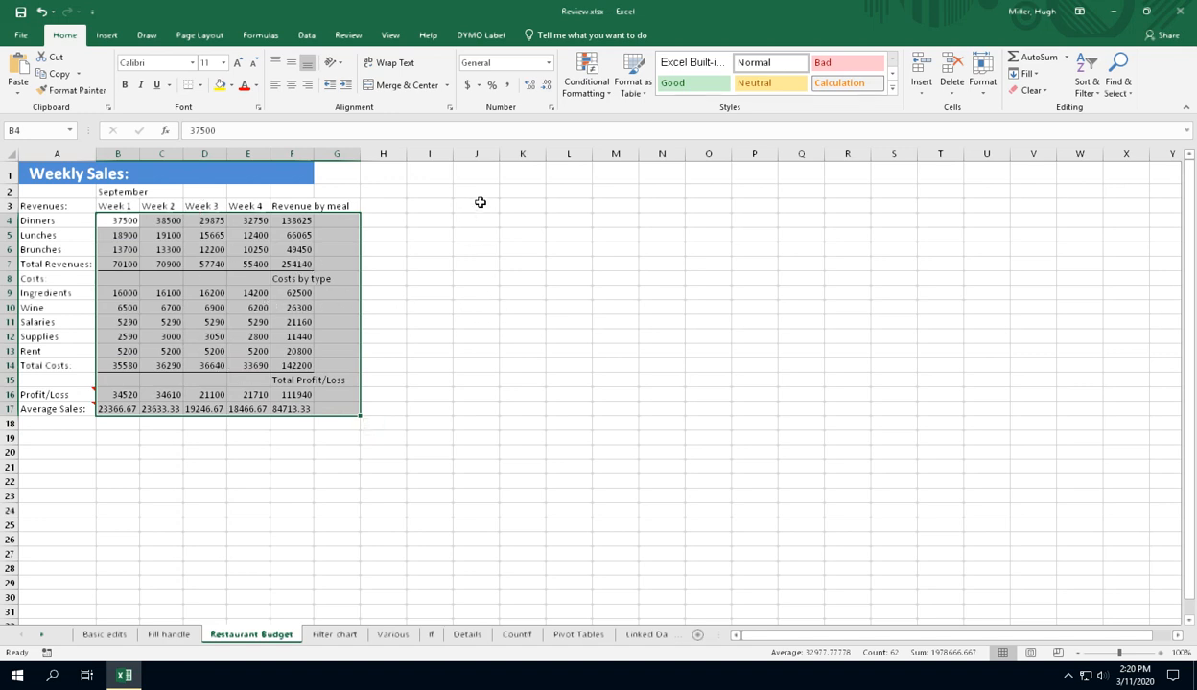
{"action": "left_click", "coordinate": [549, 64]}
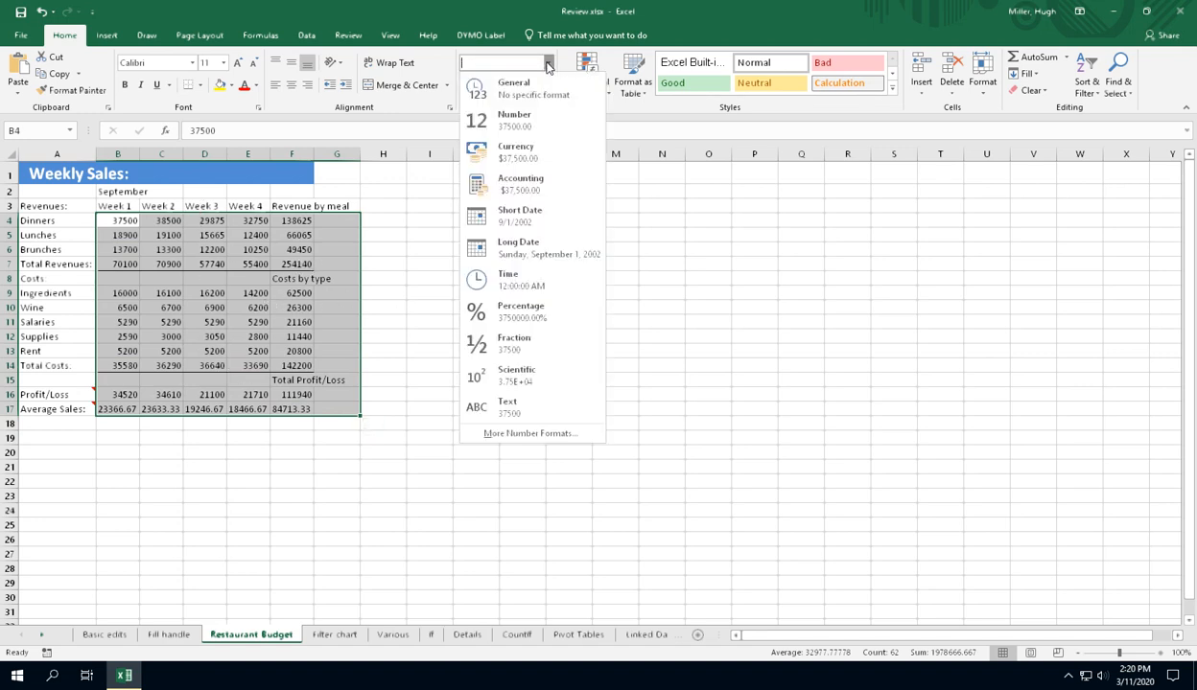
{"action": "left_click", "coordinate": [549, 64]}
{"action": "left_click", "coordinate": [548, 63]}
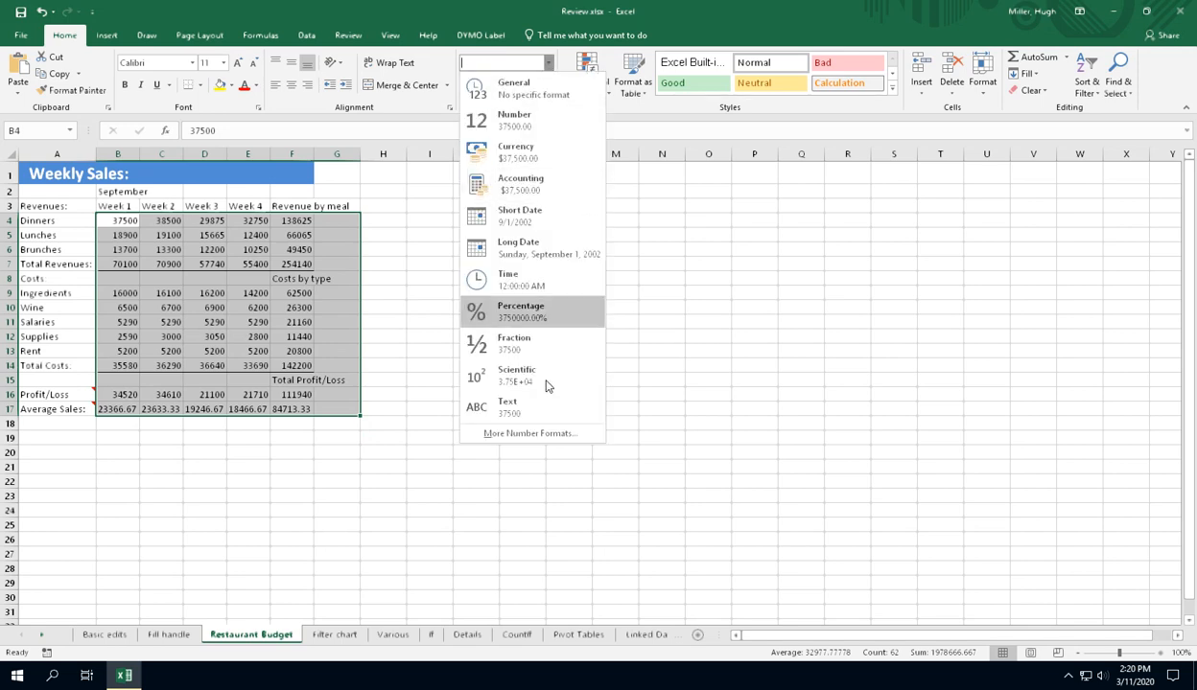
{"action": "left_click", "coordinate": [533, 157]}
{"action": "left_click", "coordinate": [382, 493]}
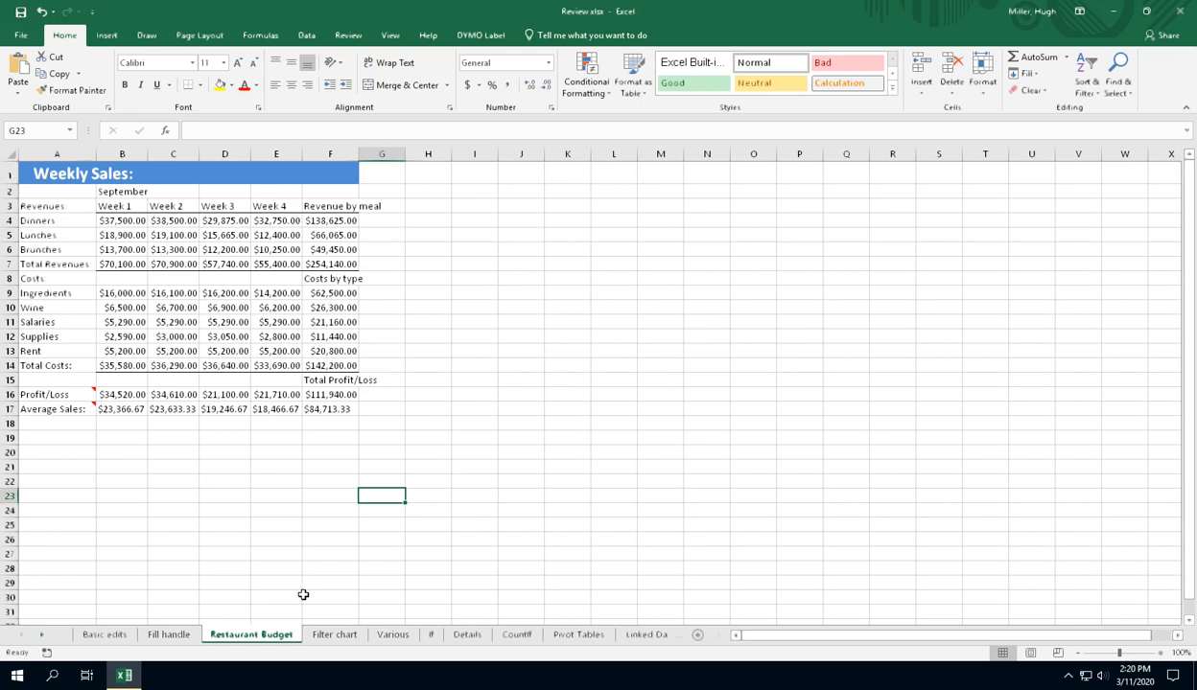
Open the Filter chart sheet
{"action": "left_click", "coordinate": [336, 634]}
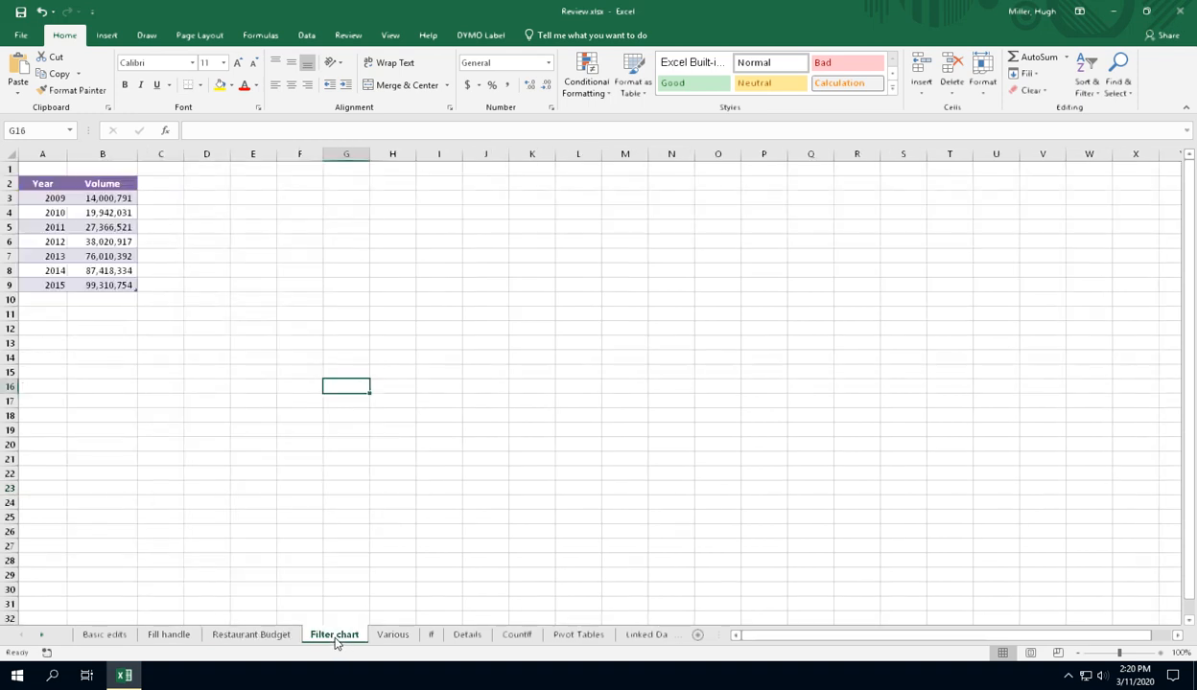
{"action": "left_click", "coordinate": [246, 472]}
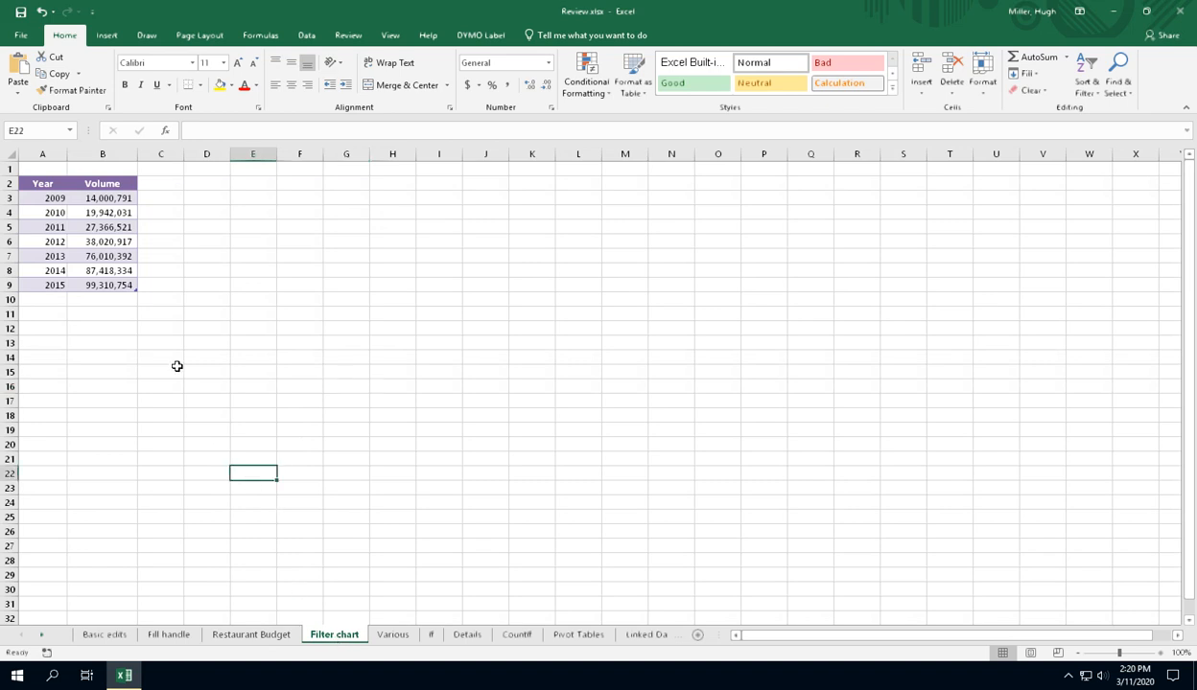
Insert a recommended Clustered Column chart of the unfiltered Year and Volume table, A2:B9, and delete it
{"action": "left_click_drag", "start_coordinate": [42, 185], "coordinate": [88, 281]}
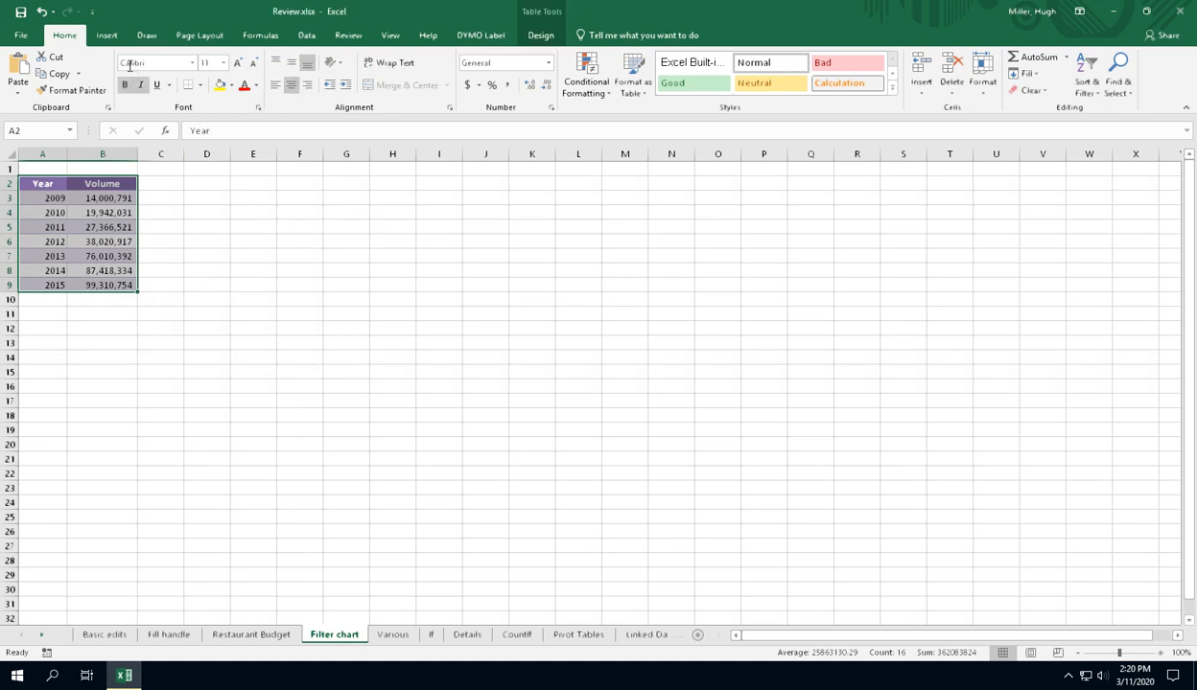
{"action": "left_click", "coordinate": [110, 36]}
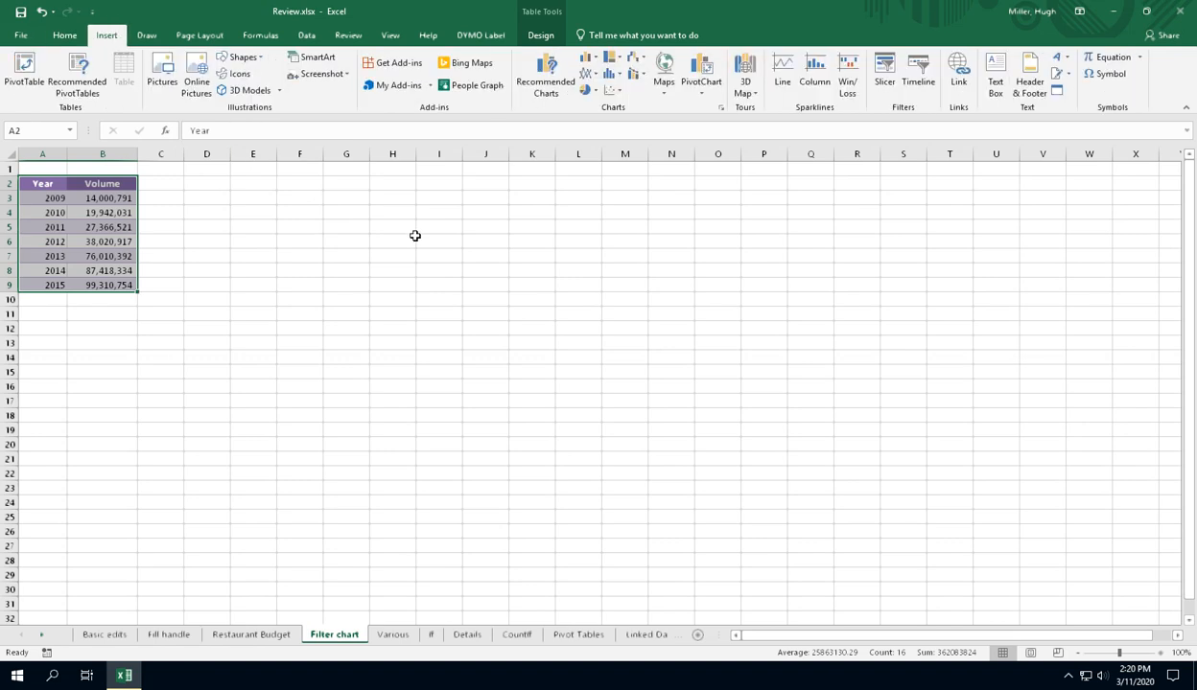
{"action": "left_click", "coordinate": [548, 86]}
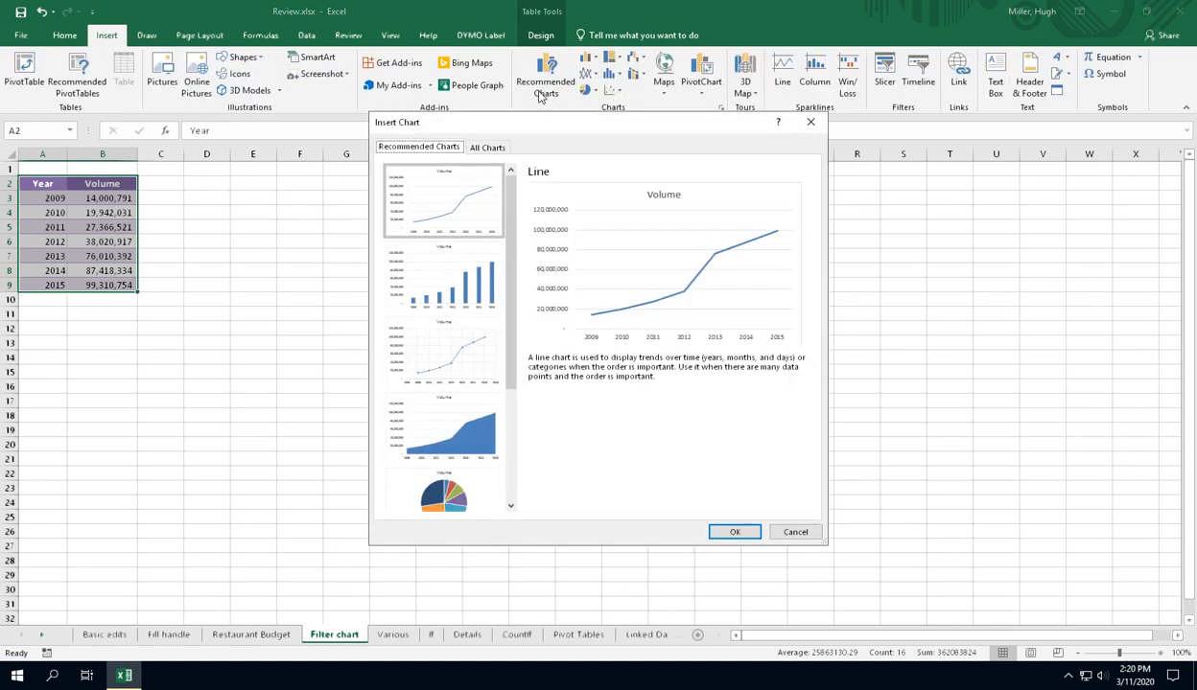
{"action": "left_click", "coordinate": [457, 289]}
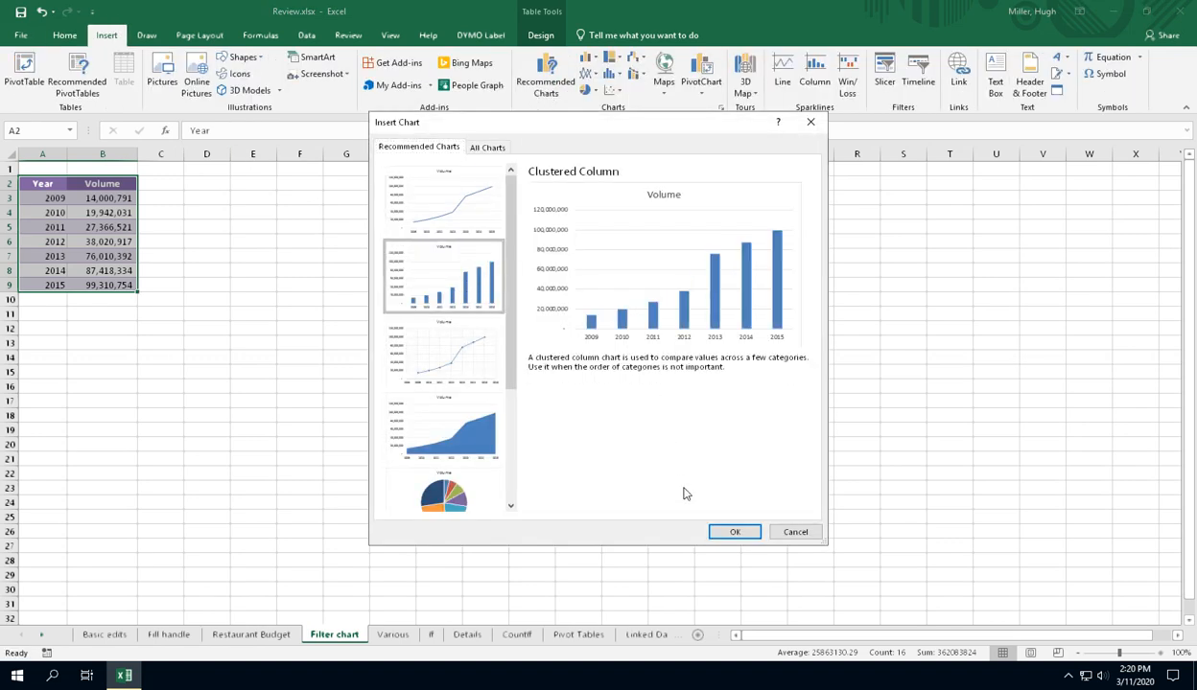
{"action": "left_click", "coordinate": [728, 532]}
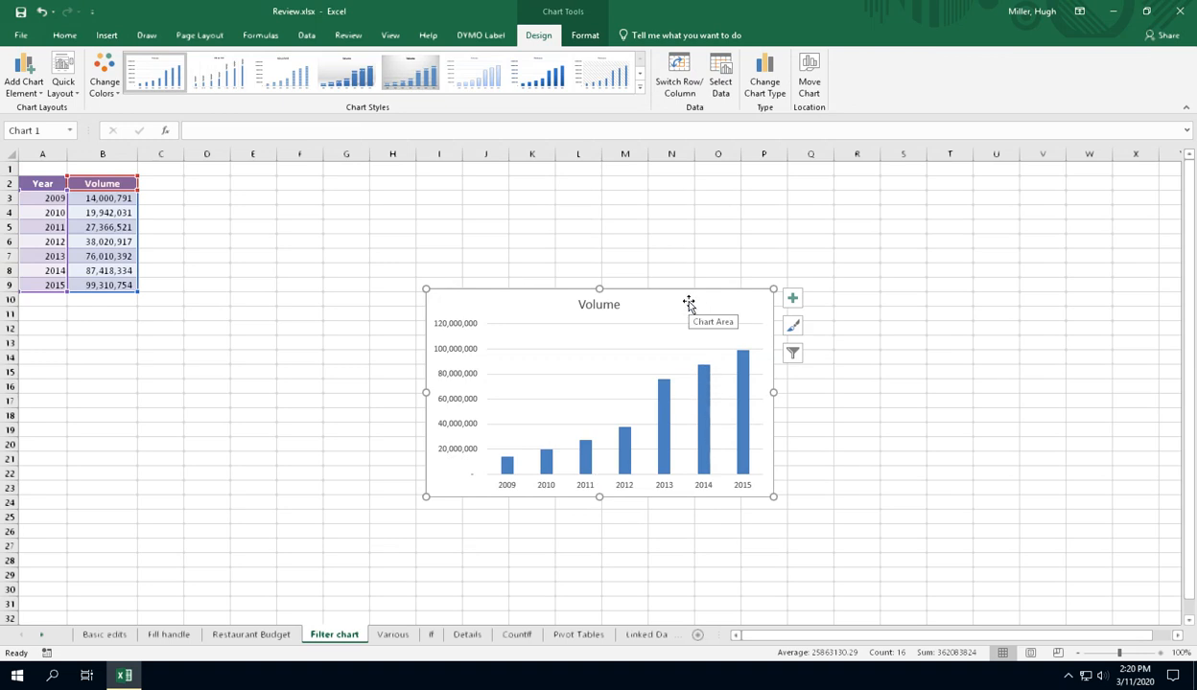
{"action": "key", "text": "Delete"}
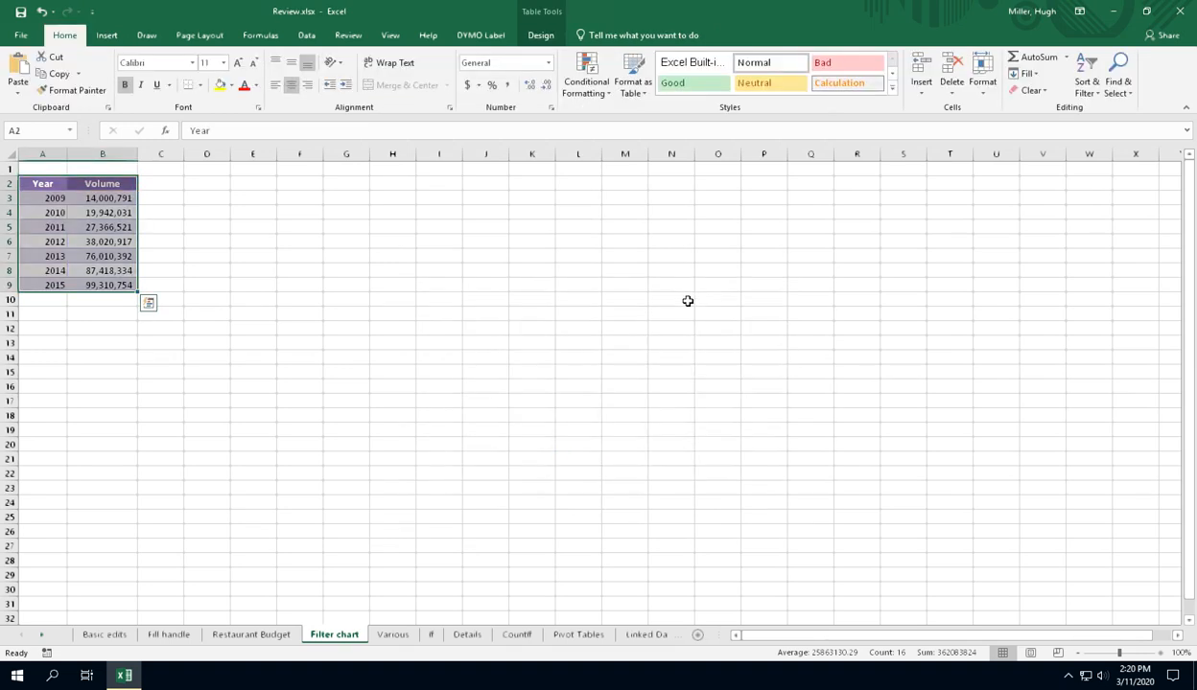
{"action": "left_click", "coordinate": [422, 200]}
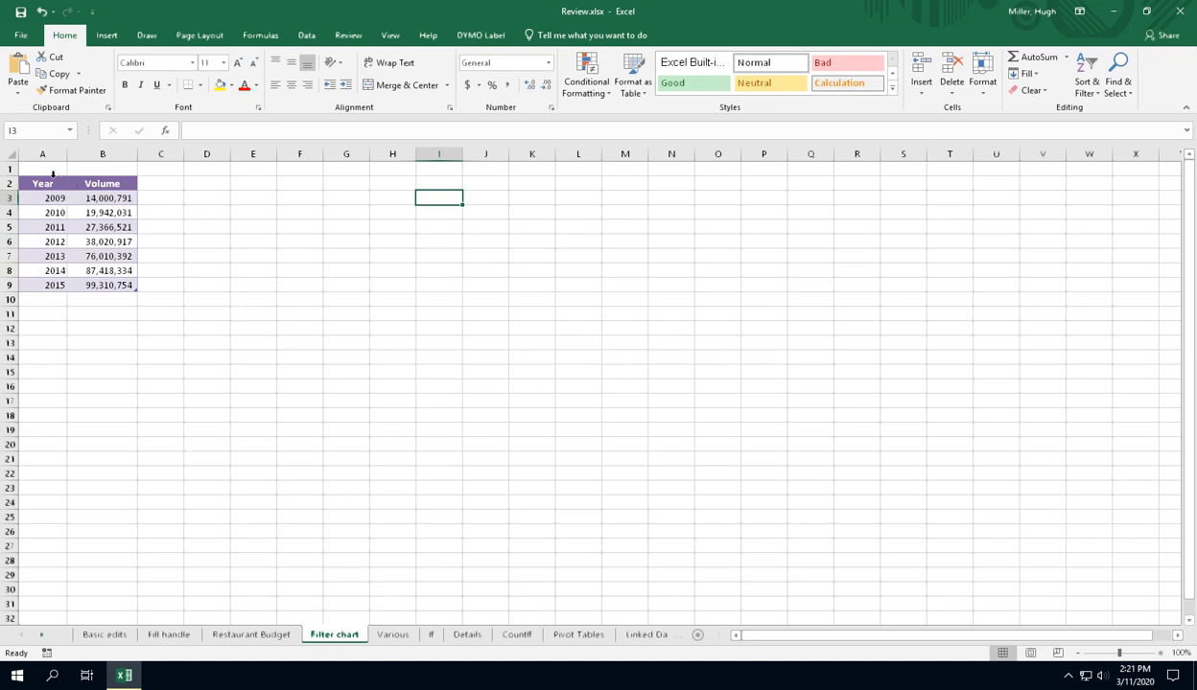
Turn on filtering for the Year and Volume columns of the table in A2:B9
{"action": "left_click_drag", "start_coordinate": [45, 186], "coordinate": [113, 285]}
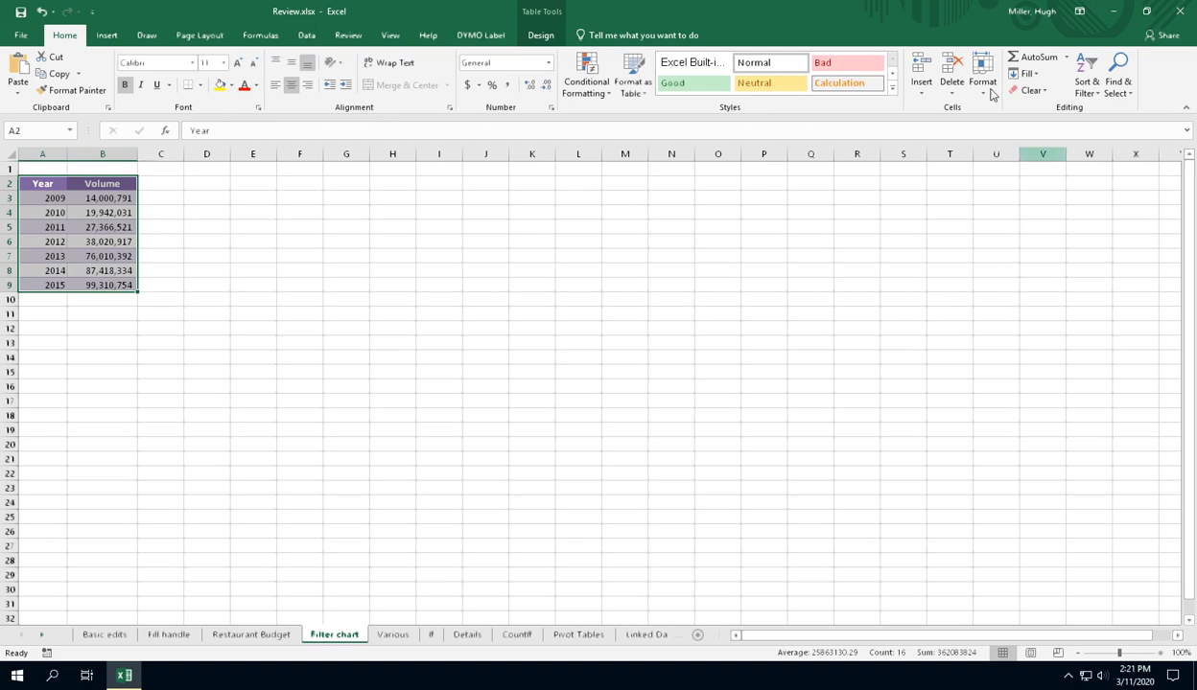
{"action": "left_click", "coordinate": [1097, 96]}
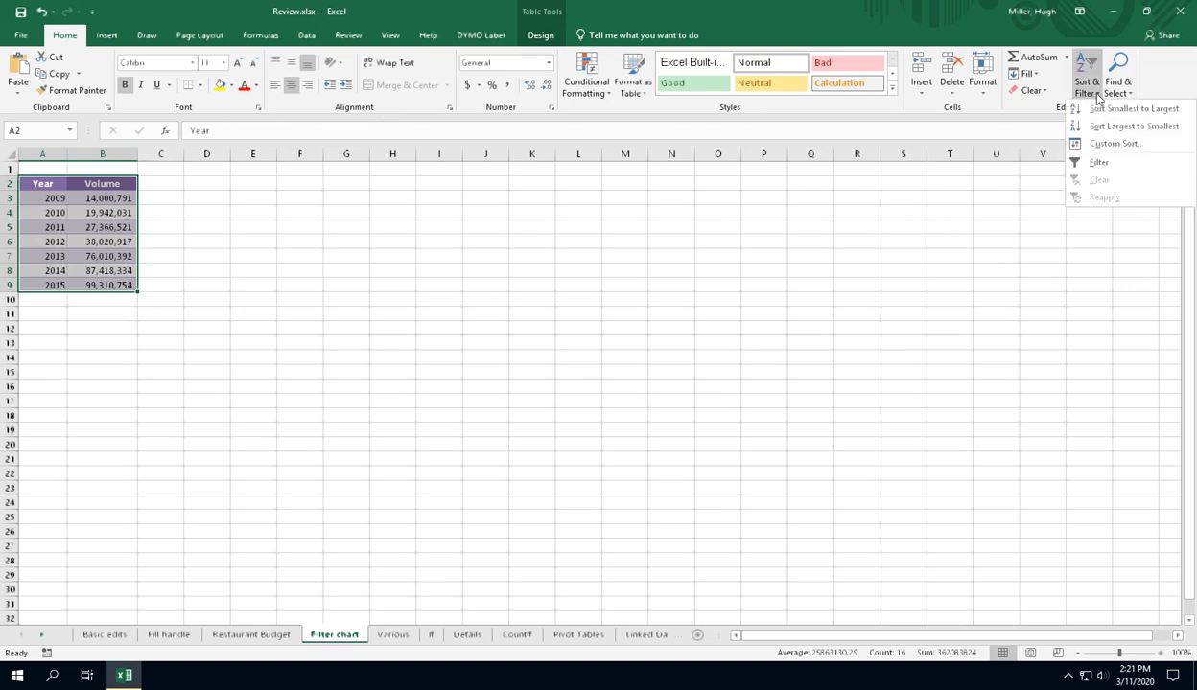
{"action": "left_click", "coordinate": [1099, 163]}
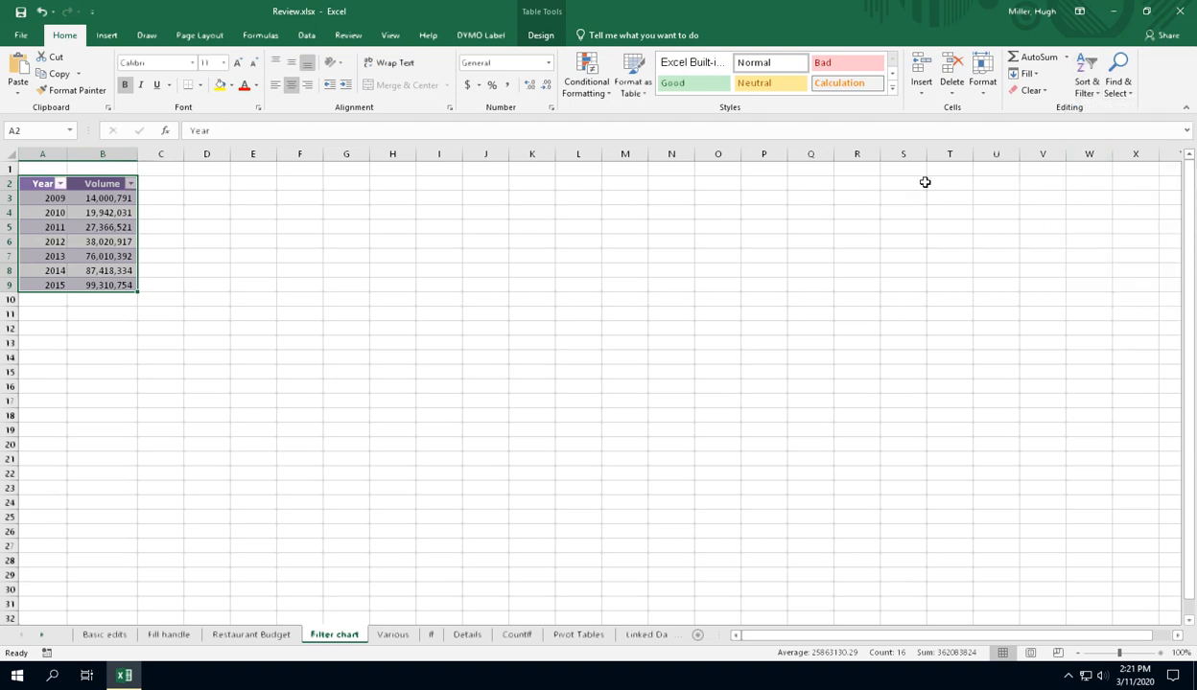
{"action": "left_click", "coordinate": [213, 193]}
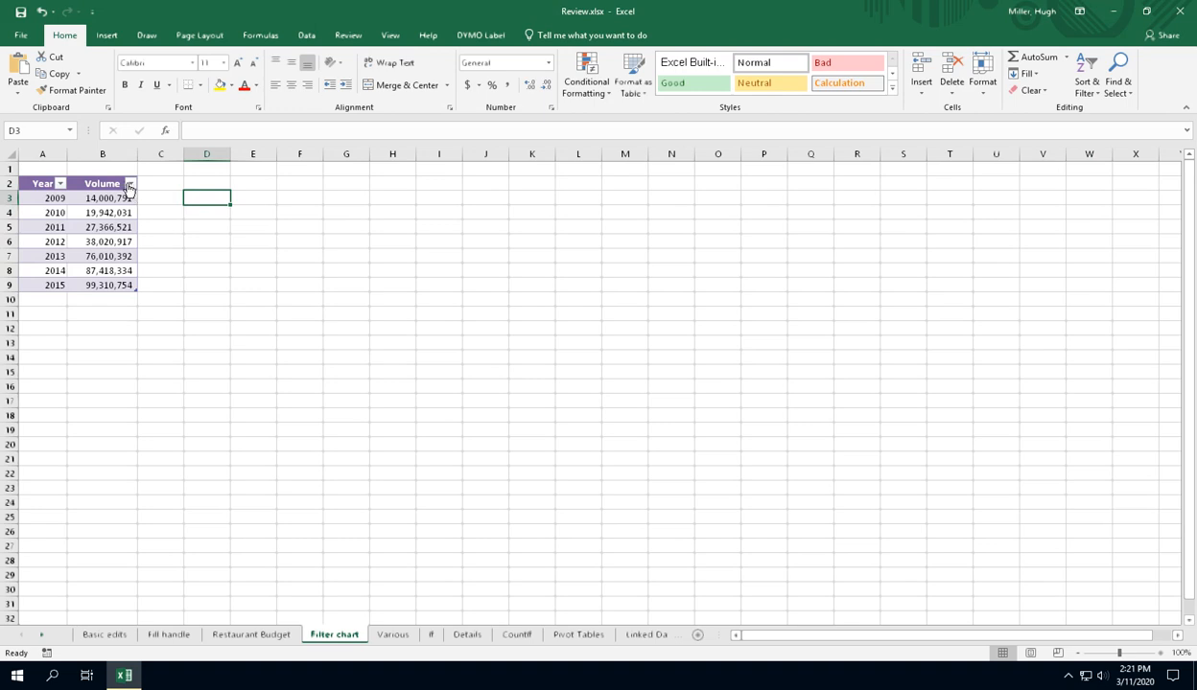
{"action": "left_click", "coordinate": [61, 185]}
{"action": "left_click", "coordinate": [60, 184]}
Insert a recommended Clustered Column chart of A2:B9 and enlarge it so its upper corner reaches row 2 near column G
{"action": "left_click_drag", "start_coordinate": [42, 183], "coordinate": [127, 286]}
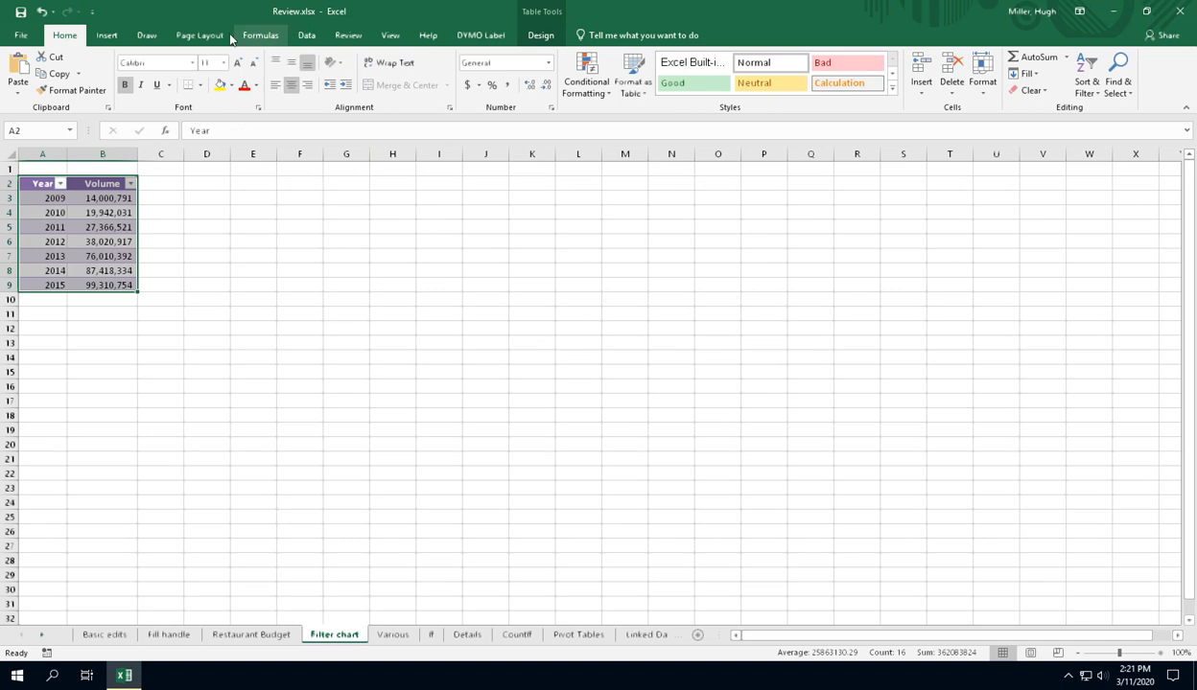
{"action": "left_click", "coordinate": [107, 35]}
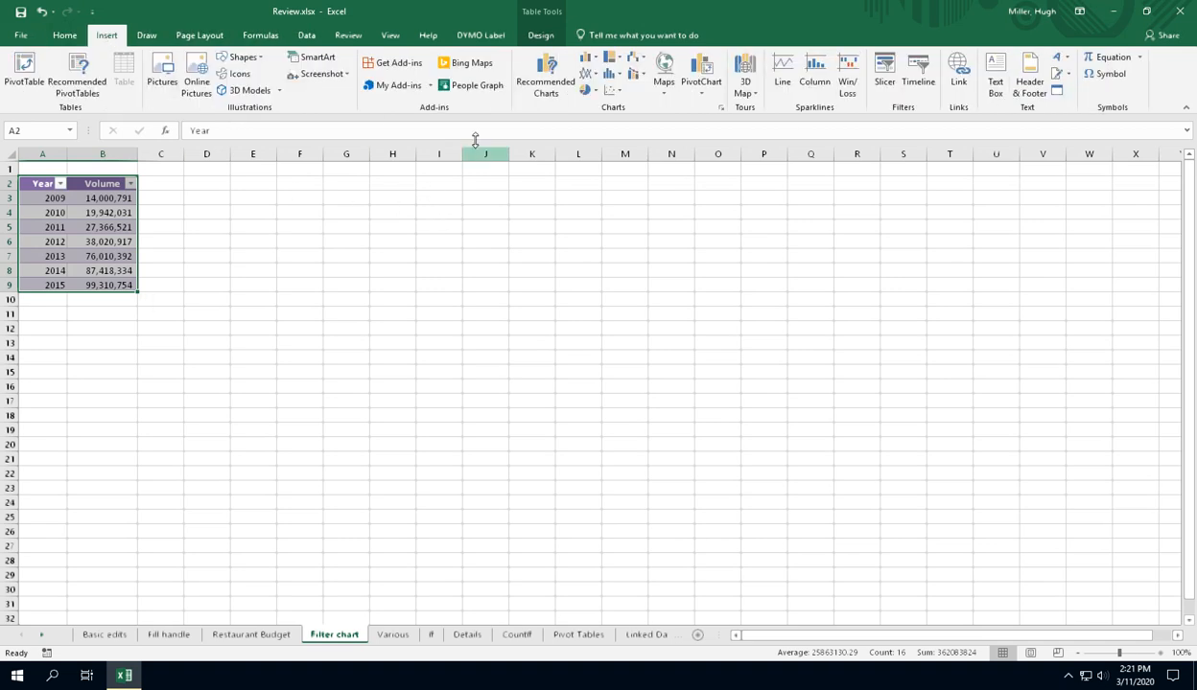
{"action": "left_click", "coordinate": [542, 86]}
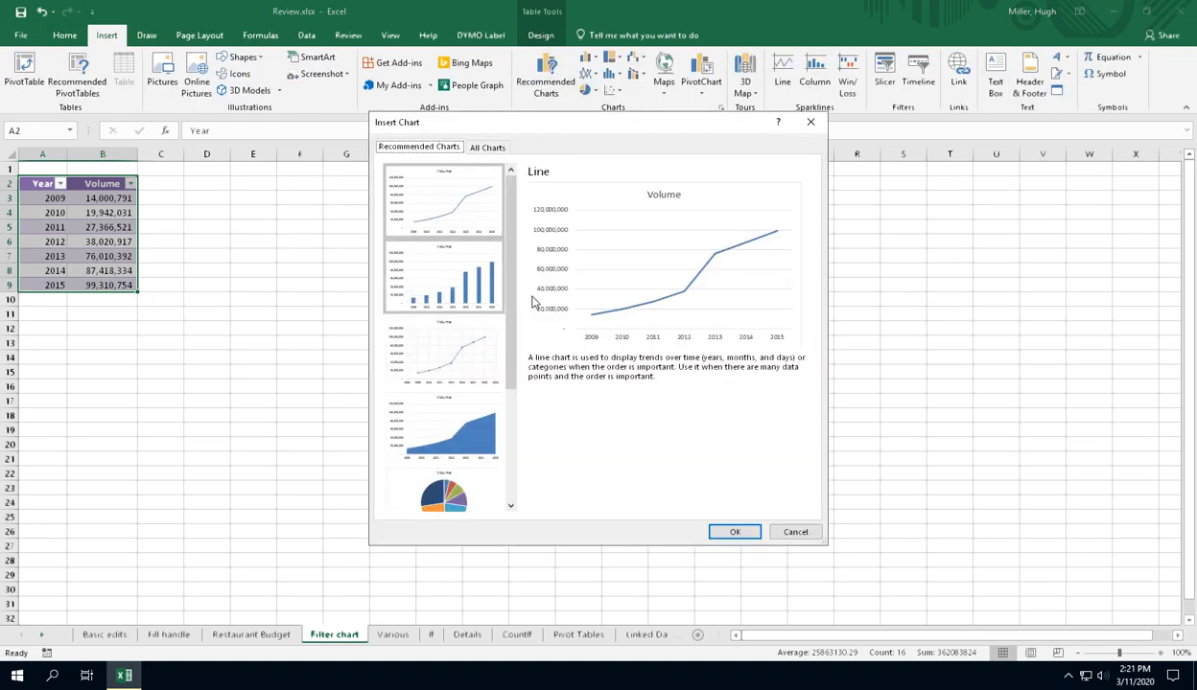
{"action": "left_click", "coordinate": [431, 270]}
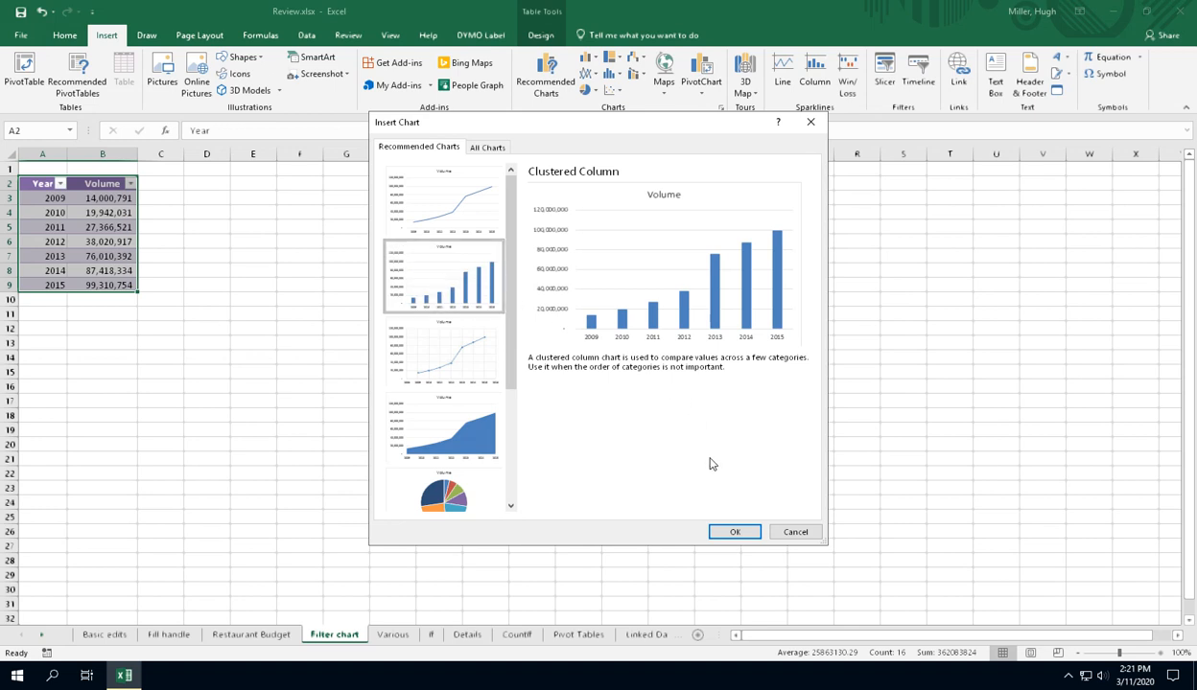
{"action": "left_click", "coordinate": [731, 531]}
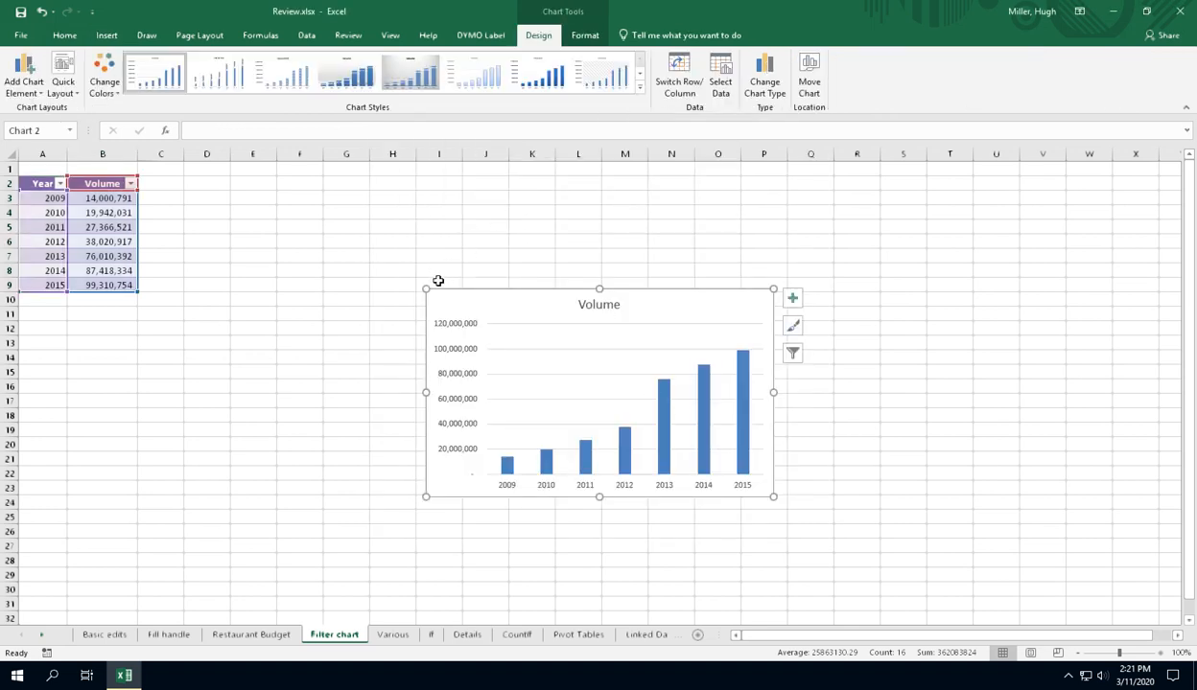
{"action": "left_click_drag", "start_coordinate": [425, 289], "coordinate": [340, 177]}
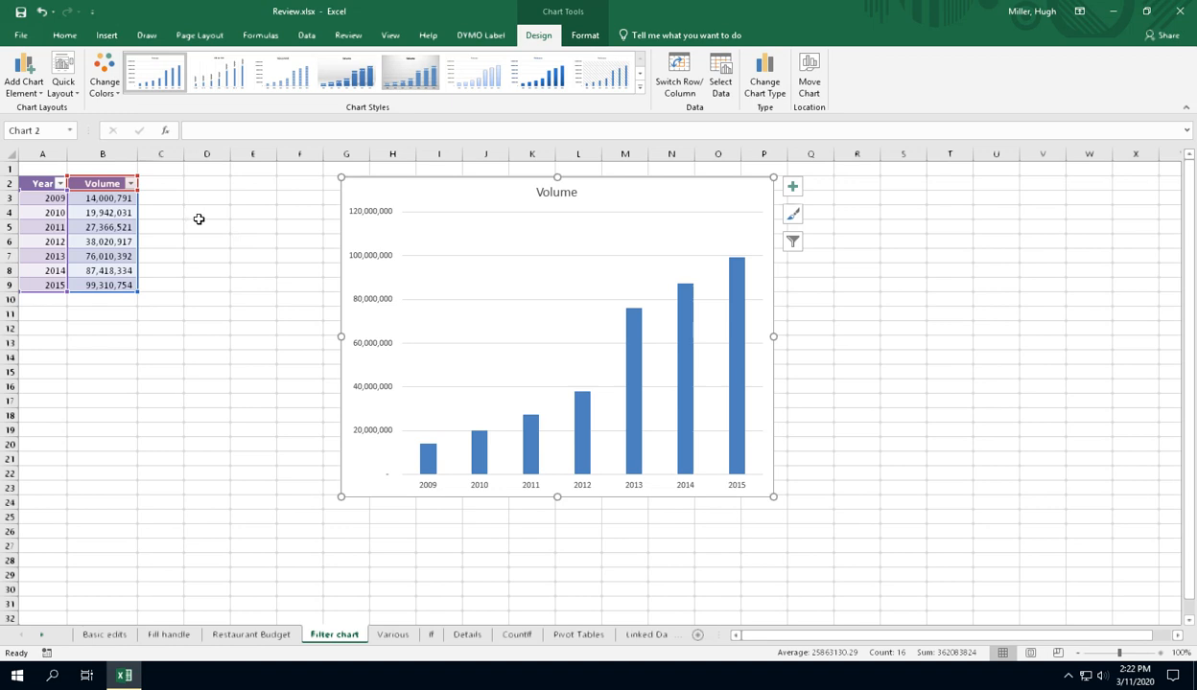
Filter the Year column to only 2009, 2013 and 2015
{"action": "left_click", "coordinate": [60, 185]}
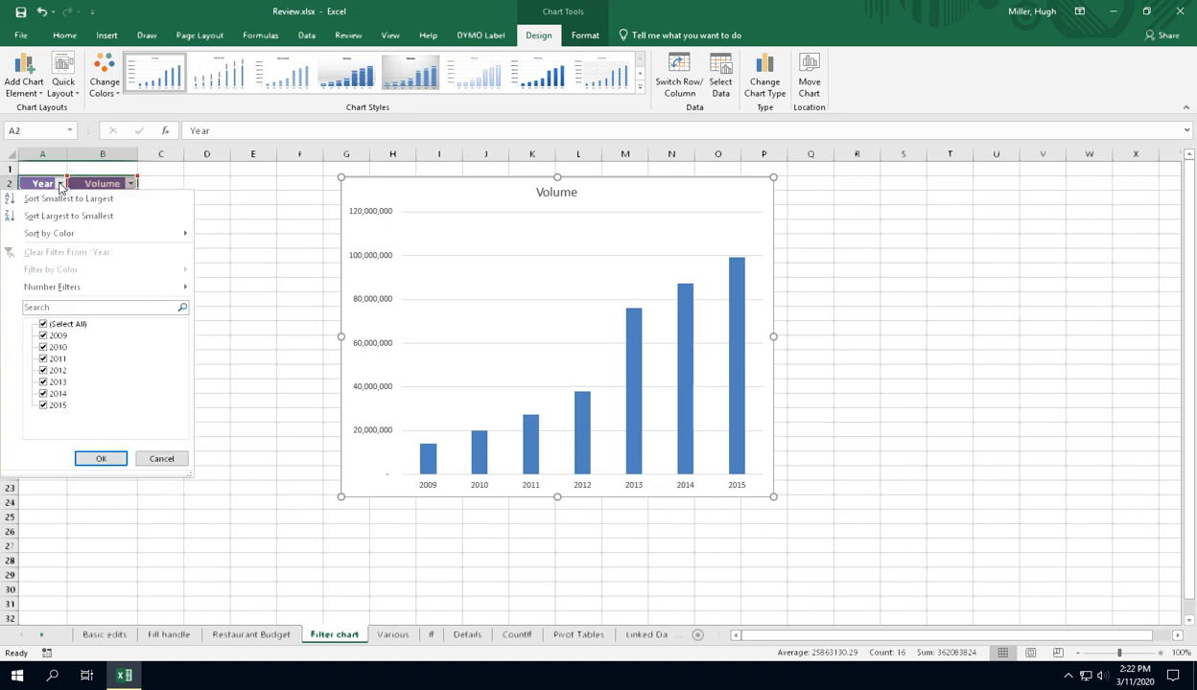
{"action": "left_click", "coordinate": [43, 326]}
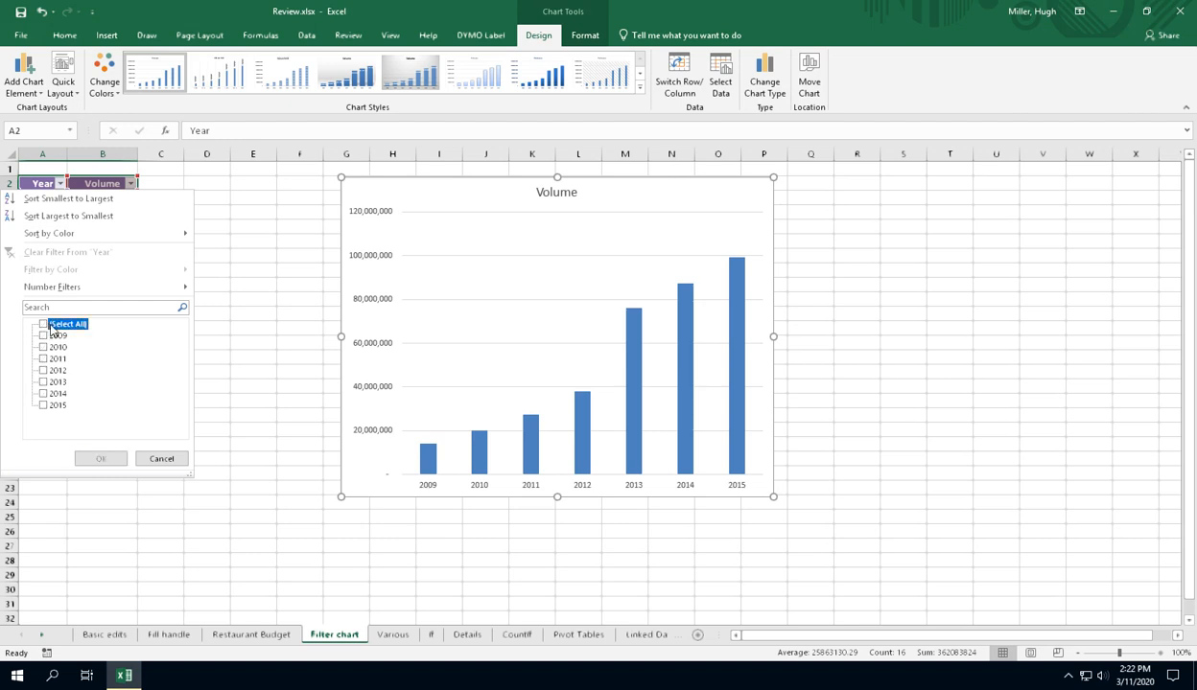
{"action": "left_click", "coordinate": [56, 335]}
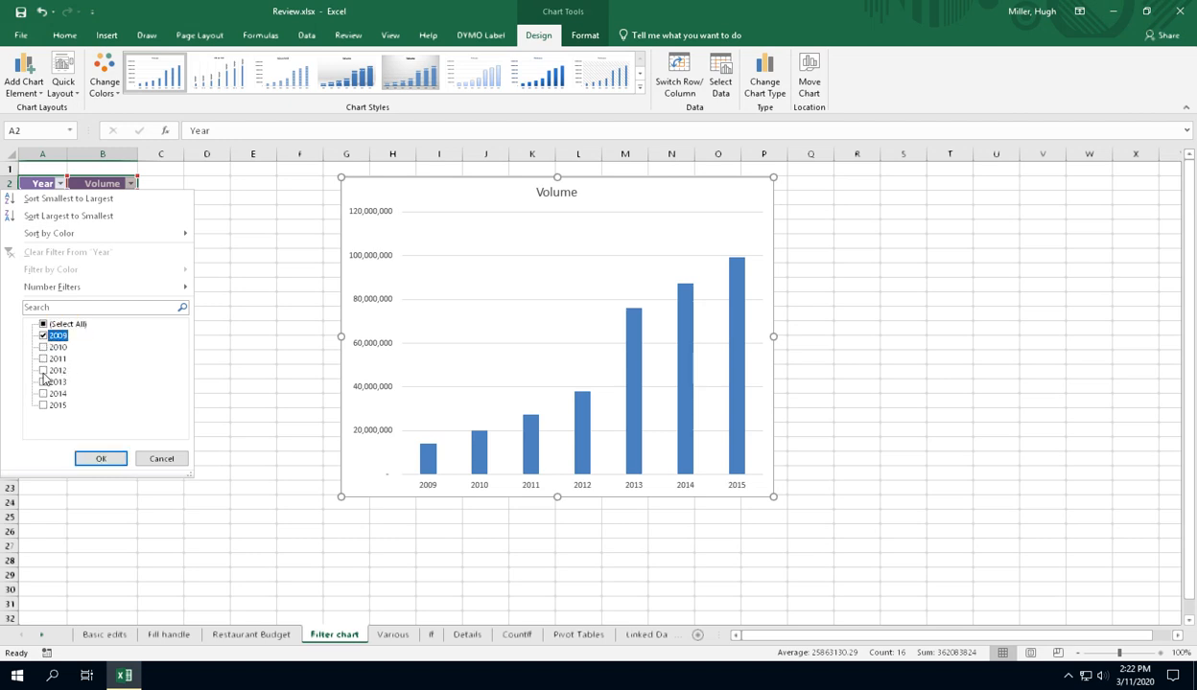
{"action": "left_click", "coordinate": [44, 382]}
{"action": "left_click", "coordinate": [43, 406]}
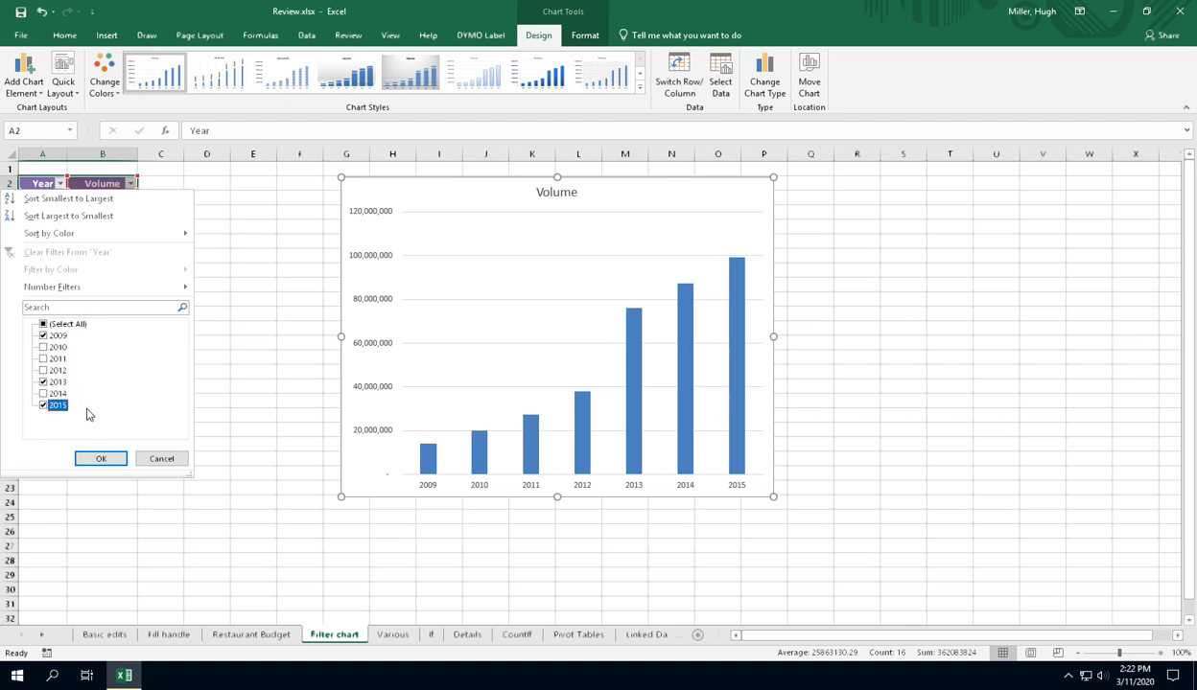
{"action": "left_click", "coordinate": [100, 457]}
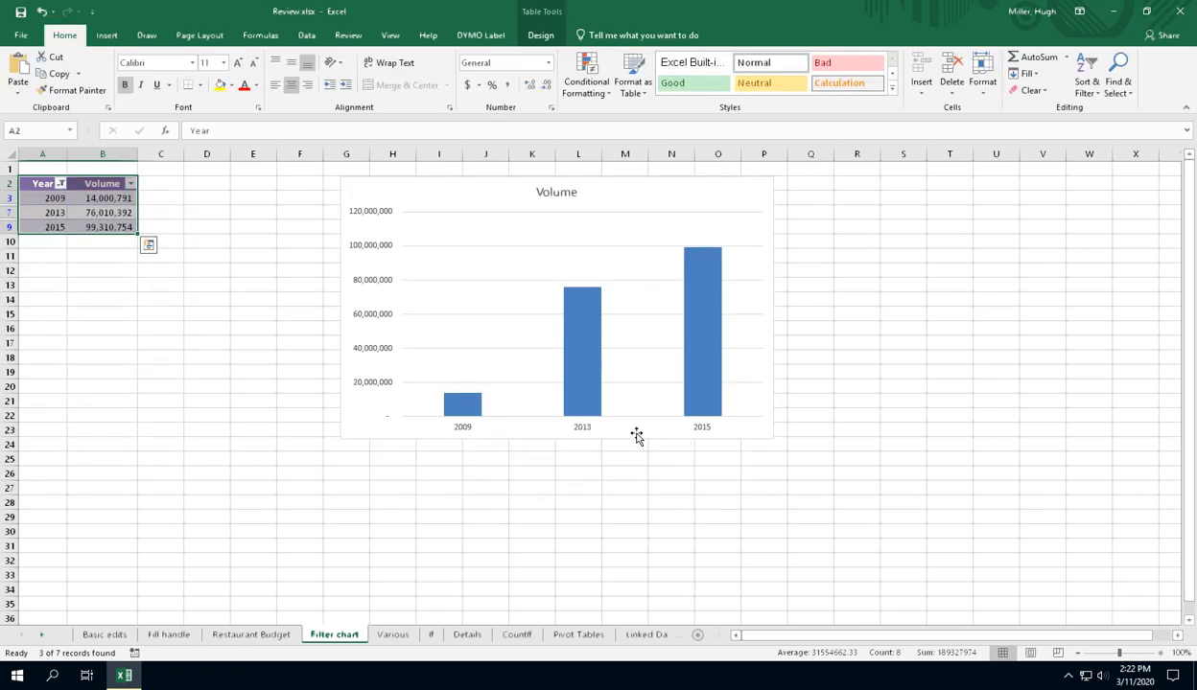
Reset the Year filter to include all years in the table and chart
{"action": "mouse_move", "coordinate": [488, 391]}
{"action": "left_click", "coordinate": [60, 184]}
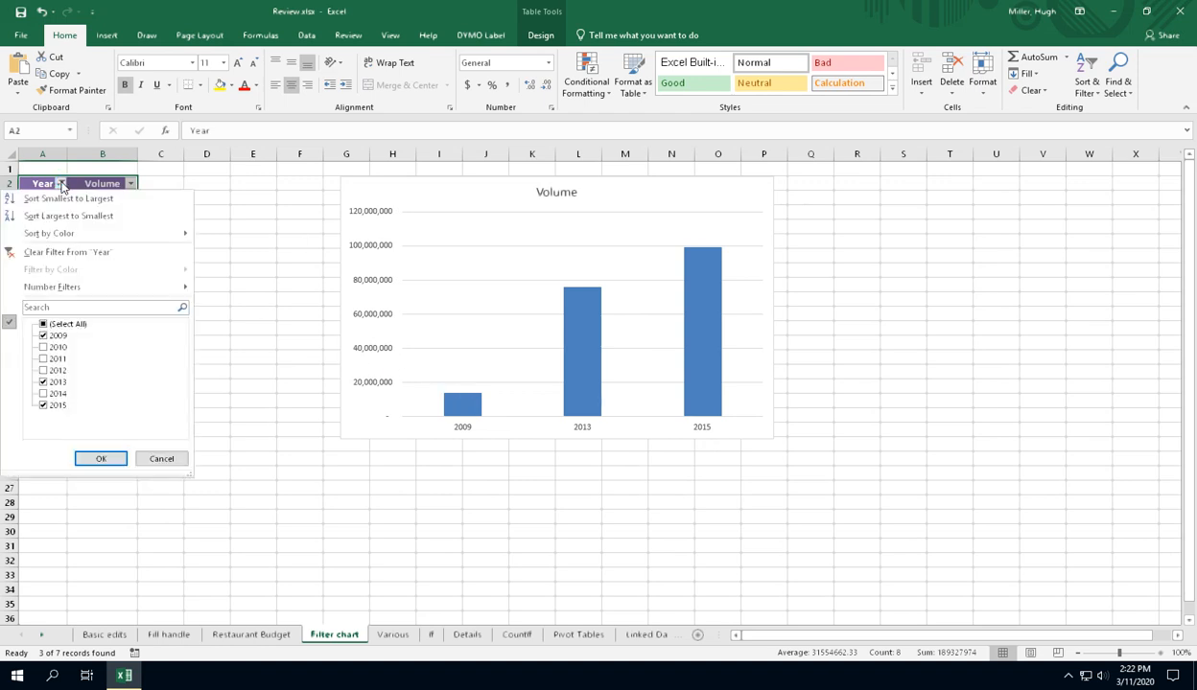
{"action": "left_click", "coordinate": [55, 325]}
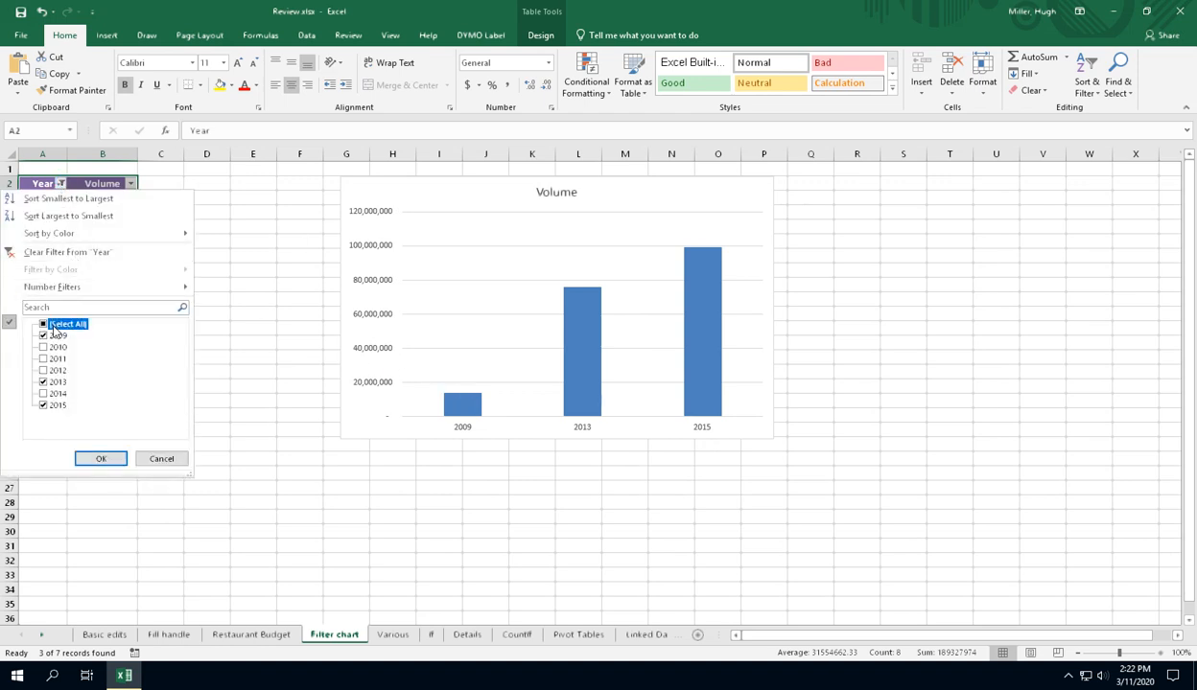
{"action": "left_click", "coordinate": [104, 459]}
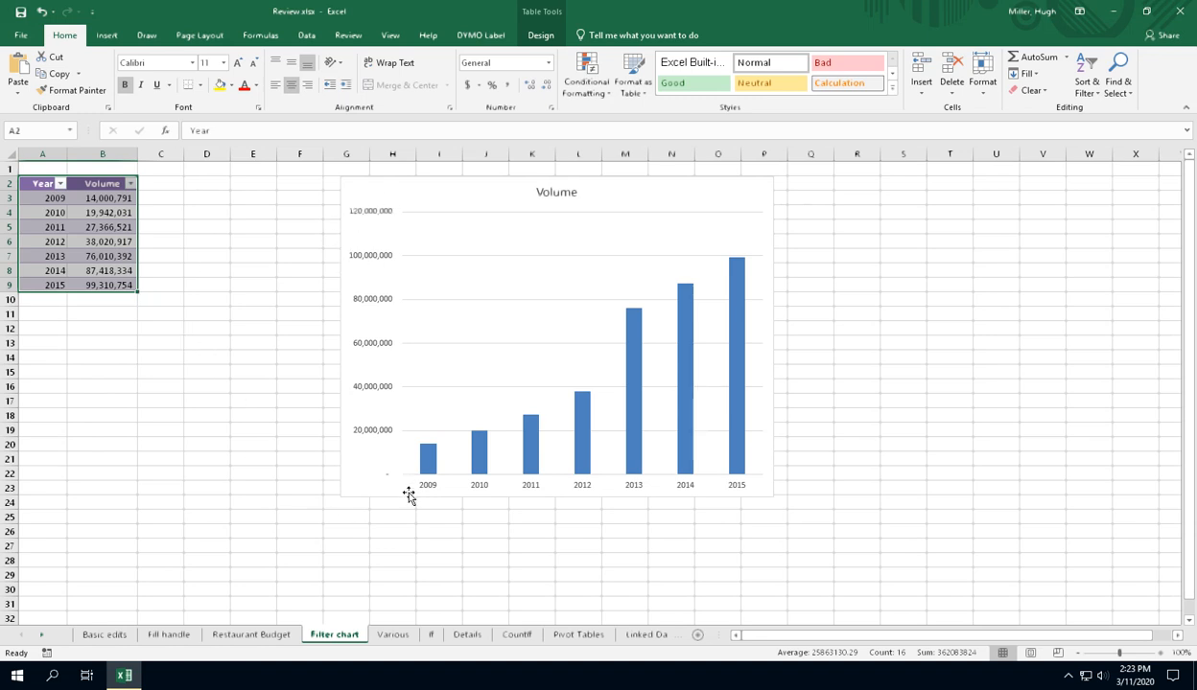
Open the Various sheet and look over the Quest Specialty Travel advertising expenses table from Type to Total
{"action": "left_click", "coordinate": [392, 635]}
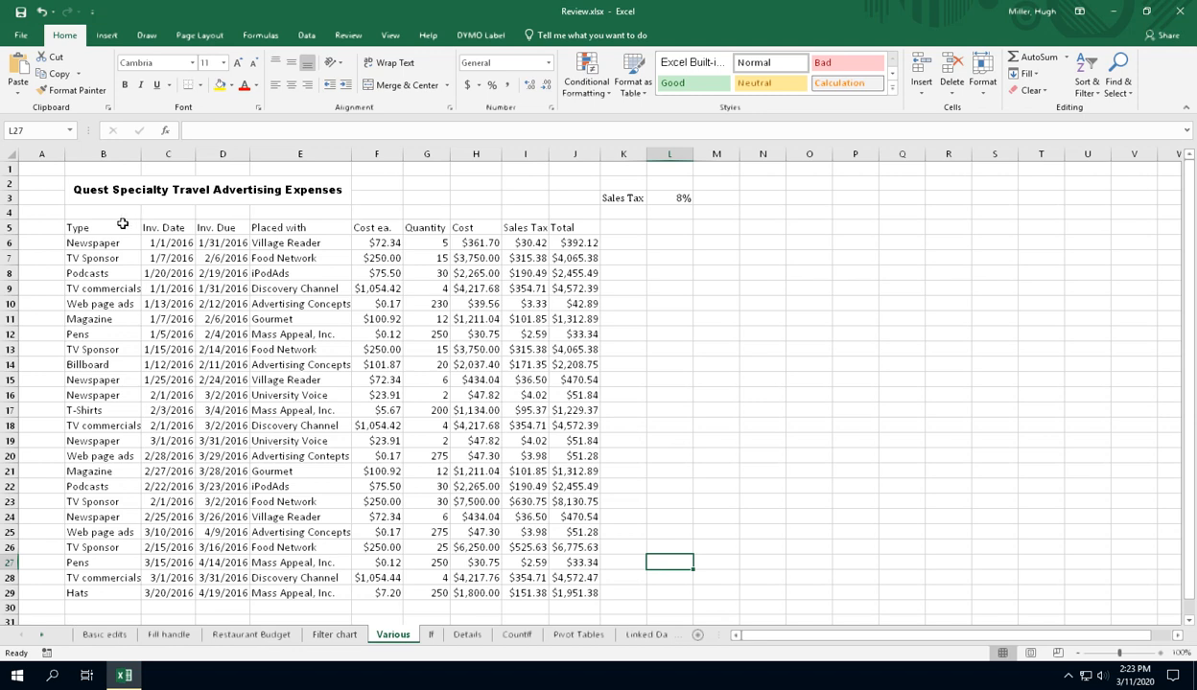
{"action": "left_click_drag", "start_coordinate": [108, 232], "coordinate": [571, 602]}
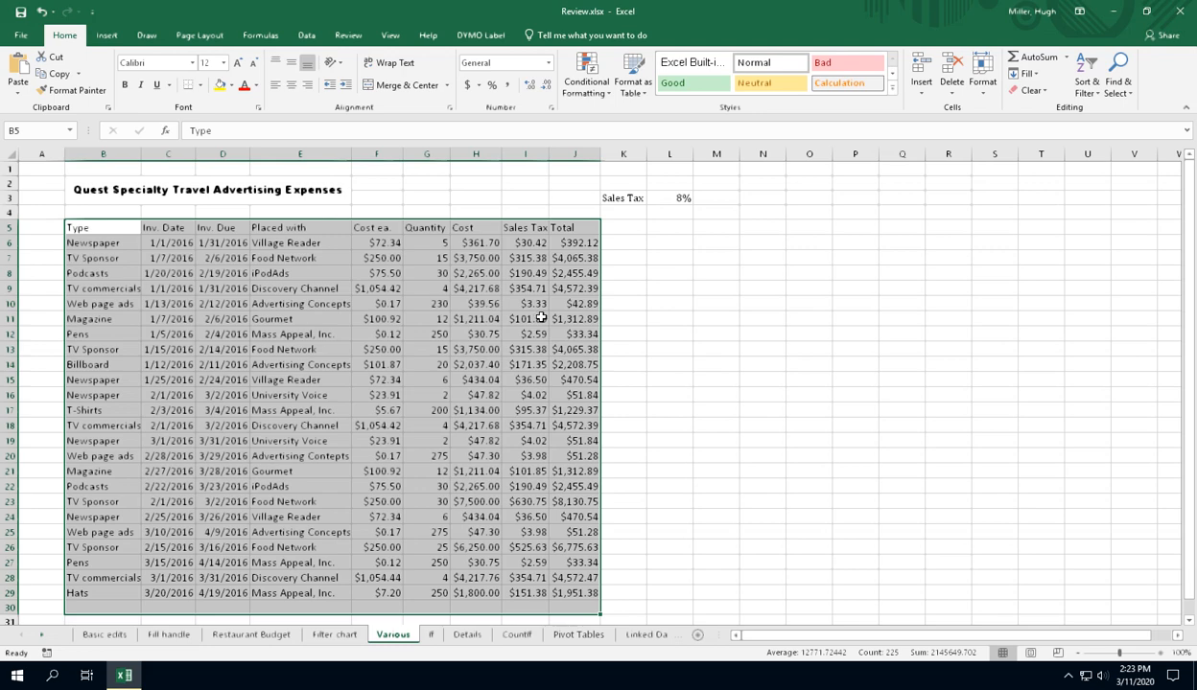
{"action": "left_click", "coordinate": [685, 304]}
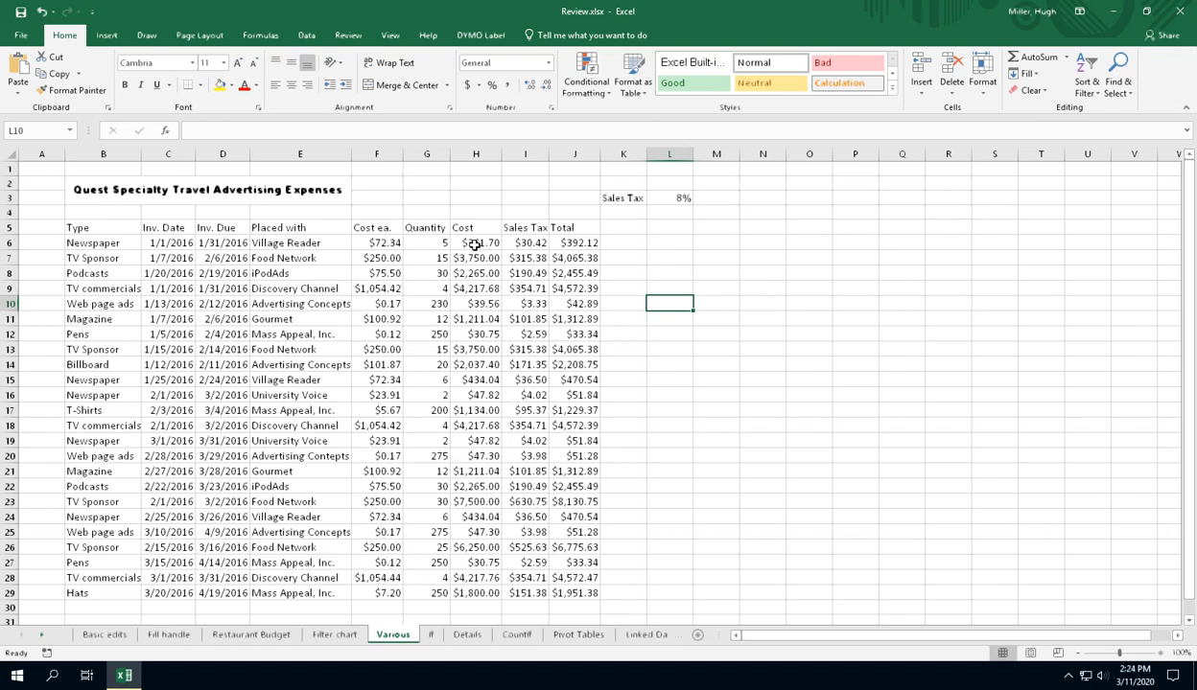
Try light blue gradient-fill data bars on the Cost values in H6:H29, and undo the formatting
{"action": "left_click_drag", "start_coordinate": [475, 246], "coordinate": [499, 592]}
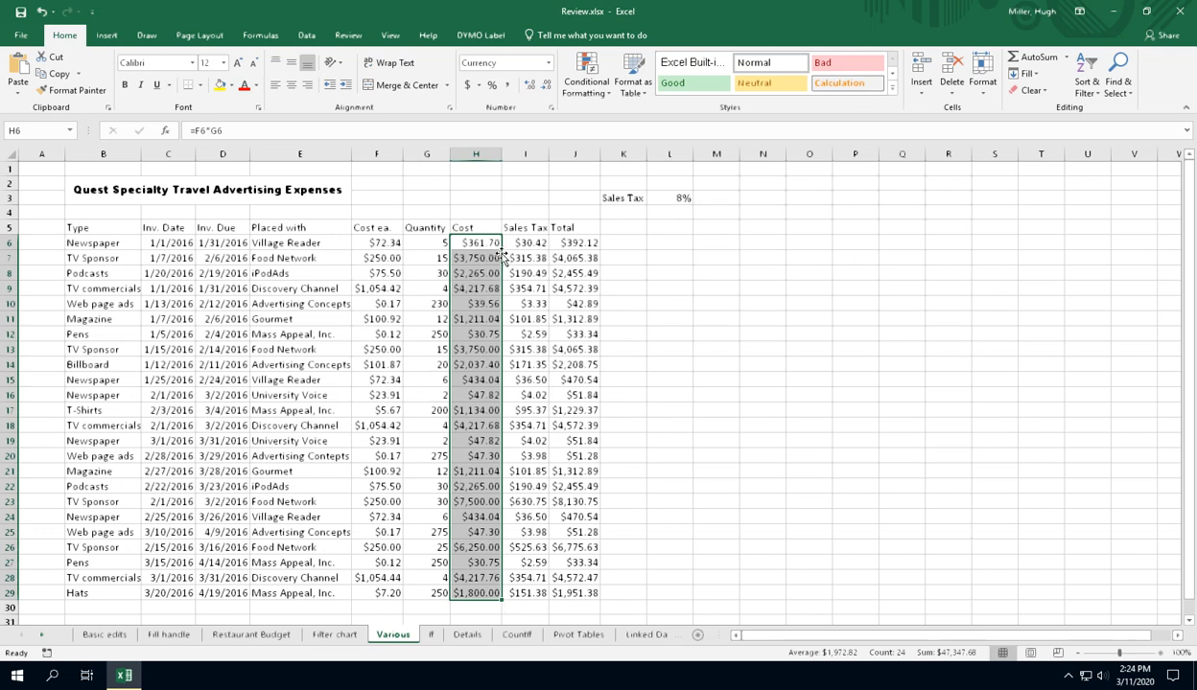
{"action": "left_click", "coordinate": [607, 96]}
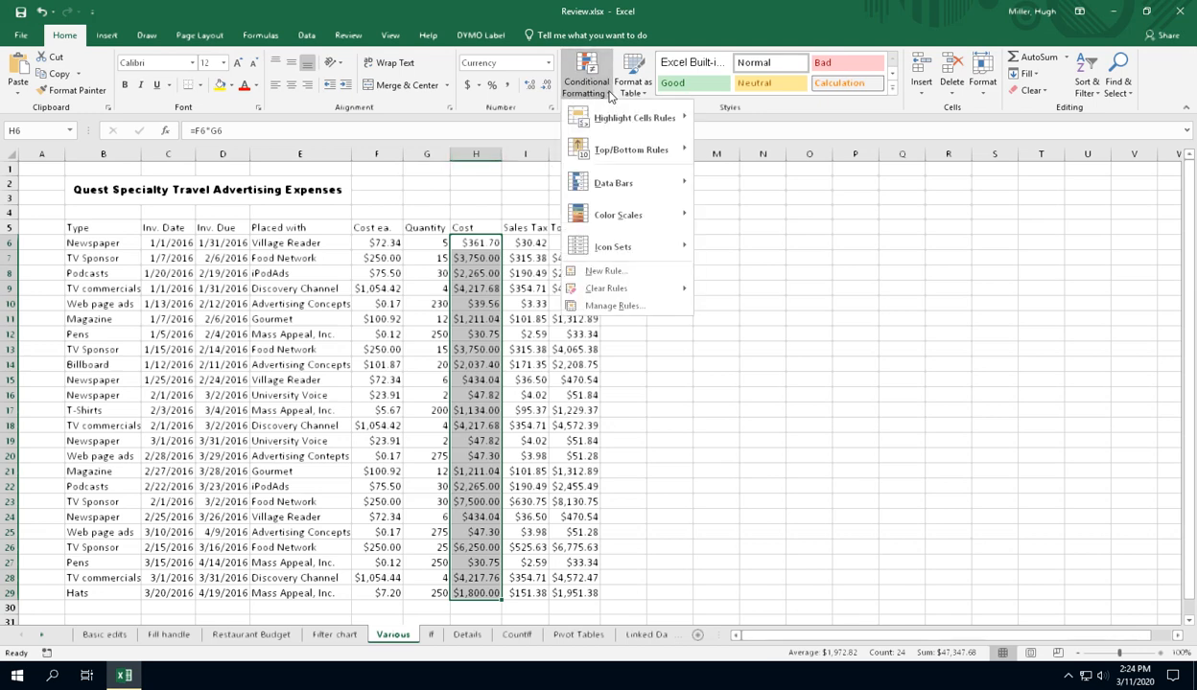
{"action": "mouse_move", "coordinate": [627, 151]}
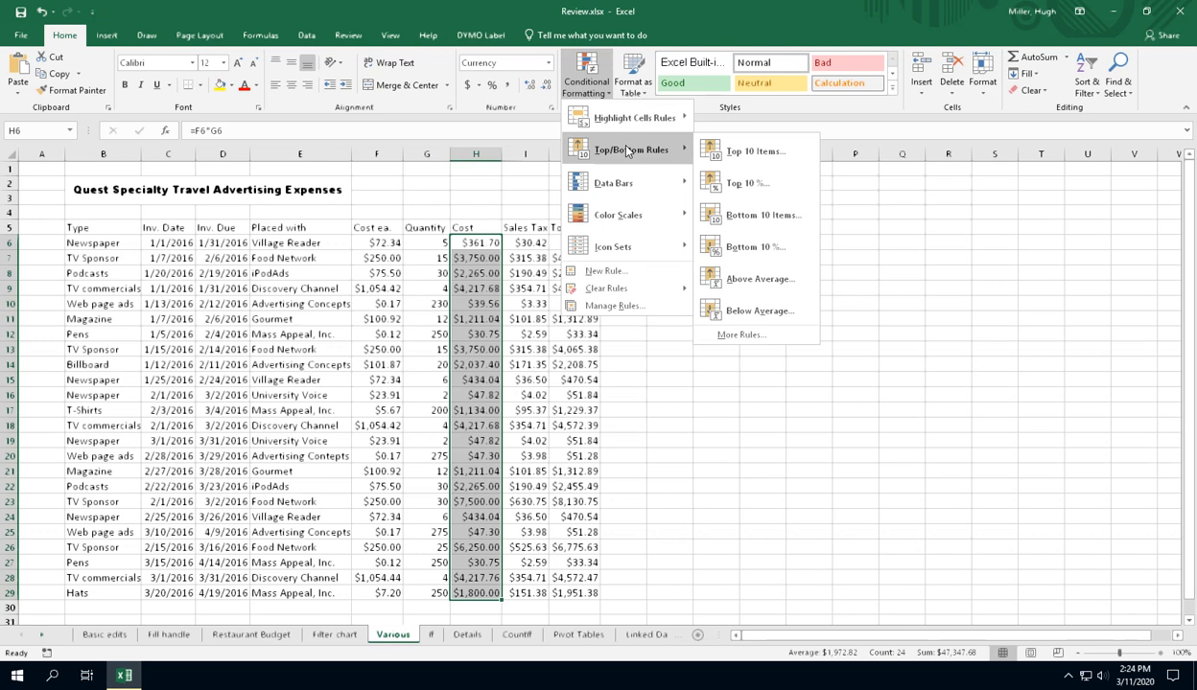
{"action": "mouse_move", "coordinate": [616, 249]}
{"action": "mouse_move", "coordinate": [626, 181]}
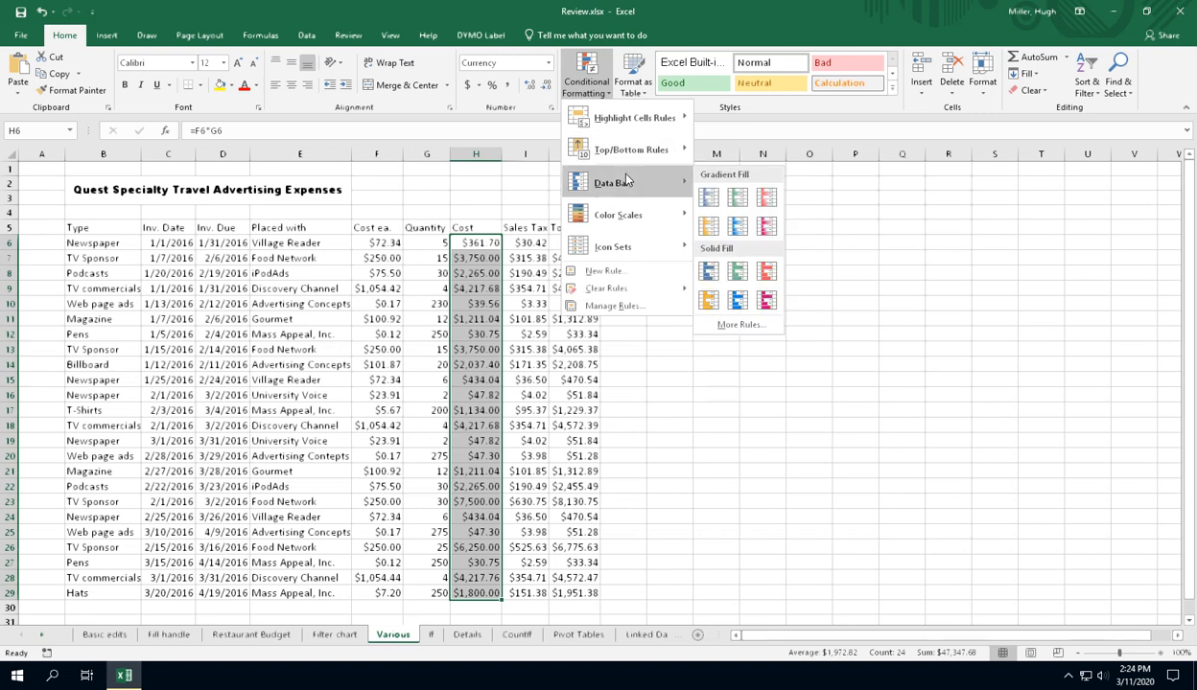
{"action": "left_click", "coordinate": [738, 224]}
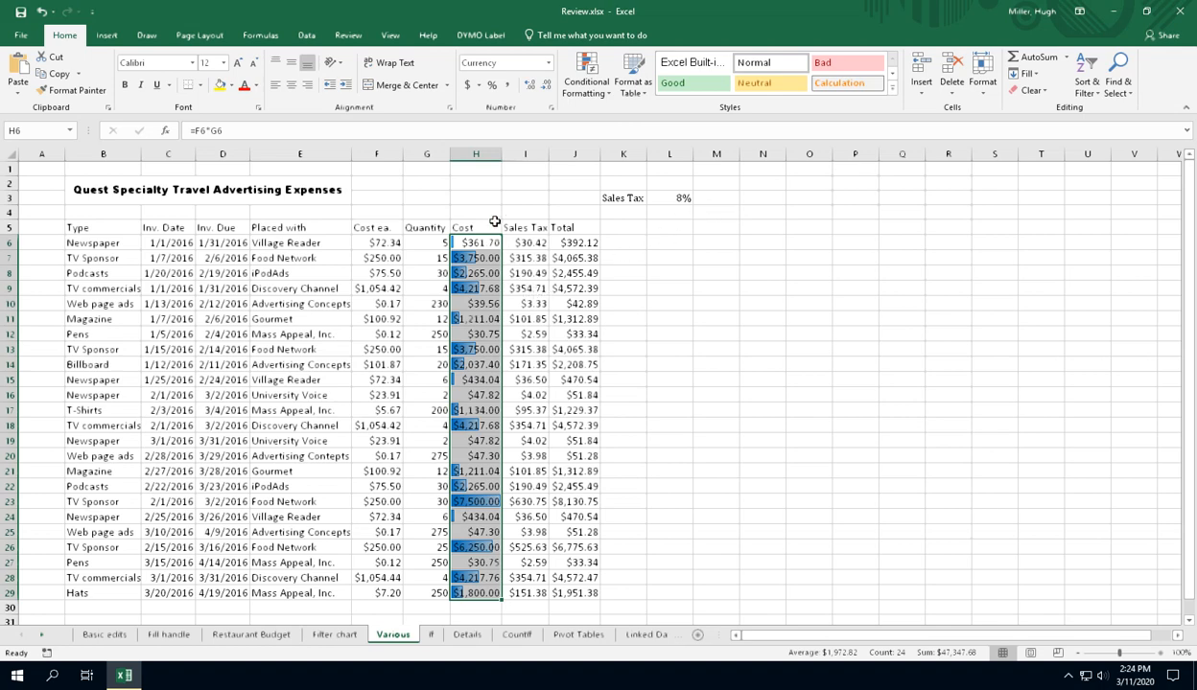
{"action": "left_click", "coordinate": [461, 178]}
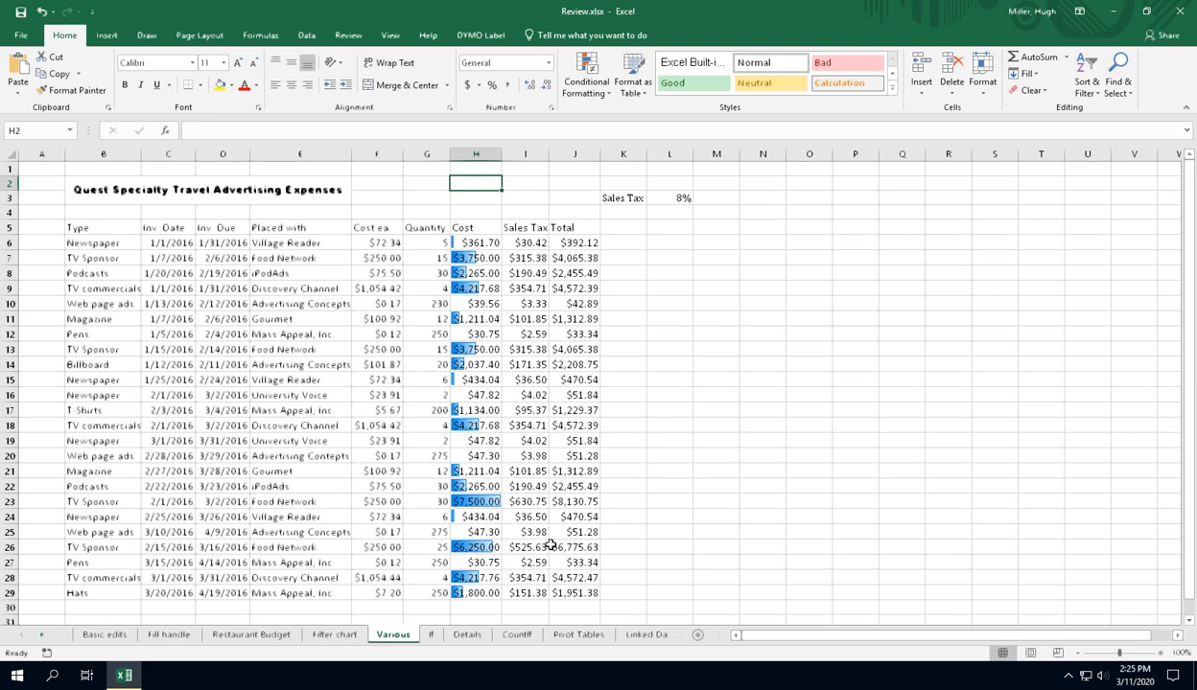
{"action": "left_click", "coordinate": [41, 12]}
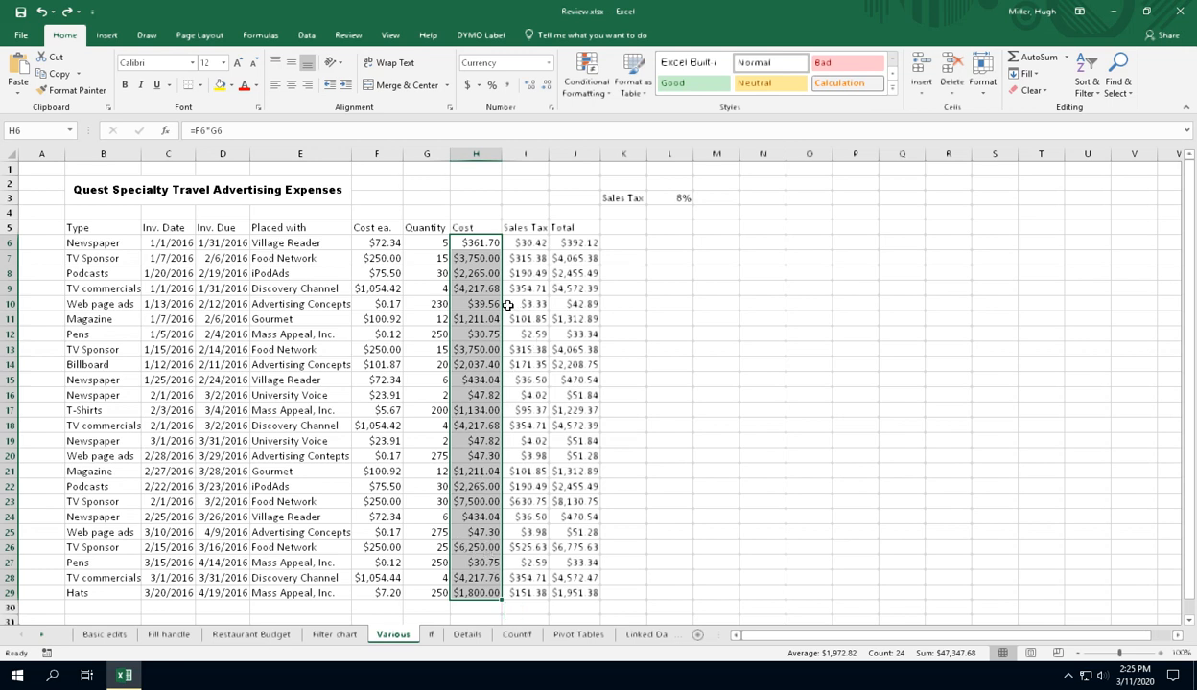
Try the light blue gradient-fill data bars on only the Cost cells H6:H22, and undo them
{"action": "left_click", "coordinate": [476, 243]}
{"action": "left_click_drag", "start_coordinate": [476, 243], "coordinate": [481, 485]}
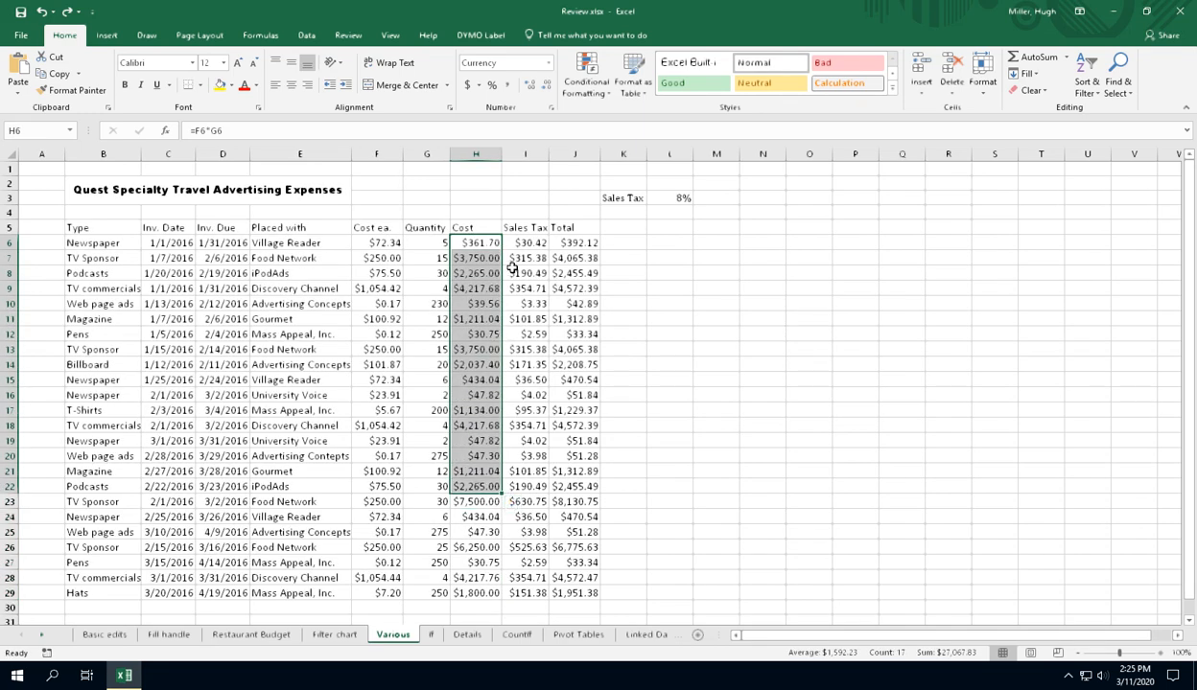
{"action": "left_click", "coordinate": [584, 80]}
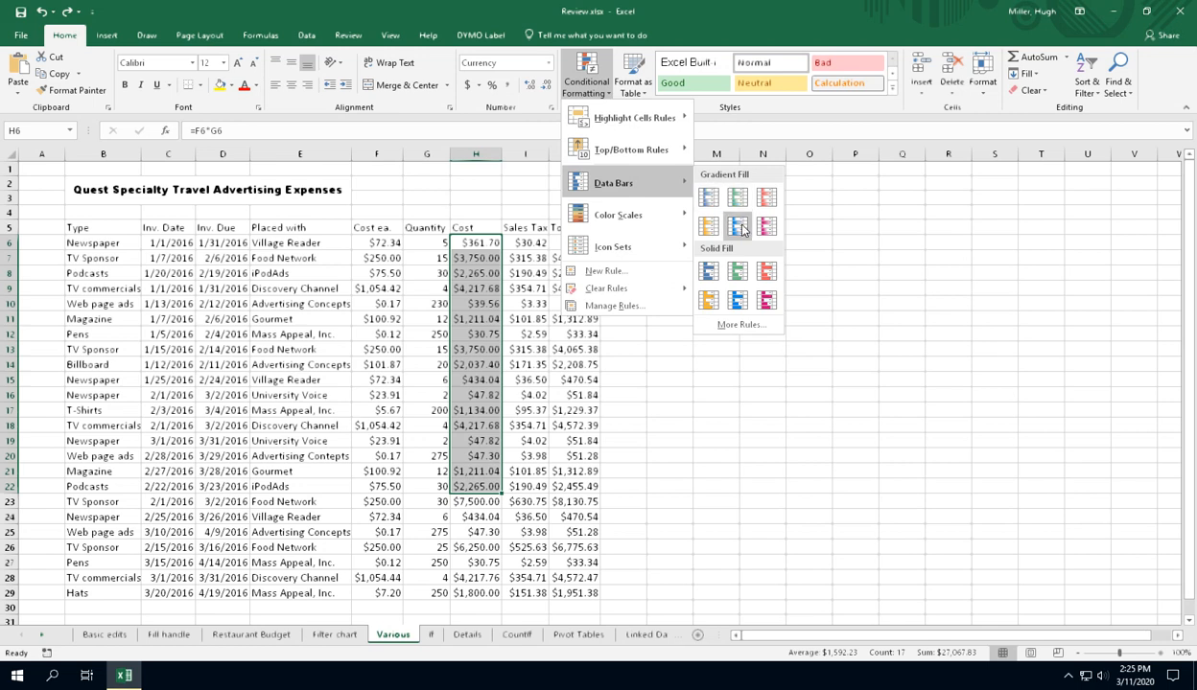
{"action": "left_click", "coordinate": [722, 221]}
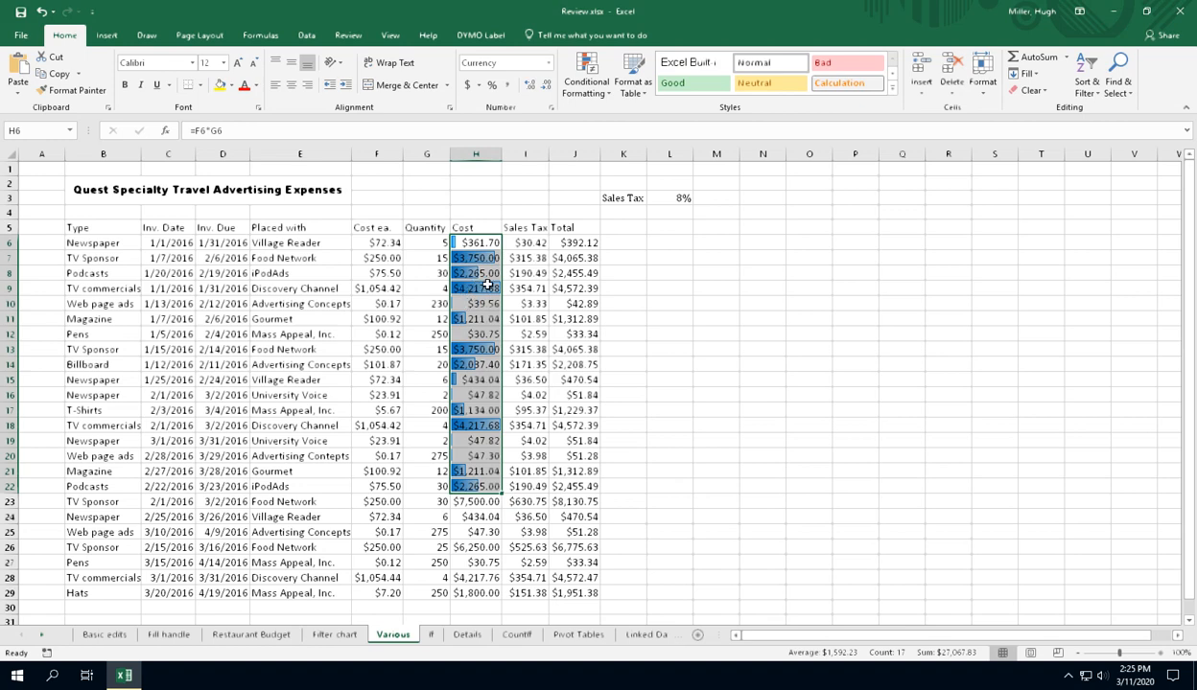
{"action": "left_click", "coordinate": [474, 289]}
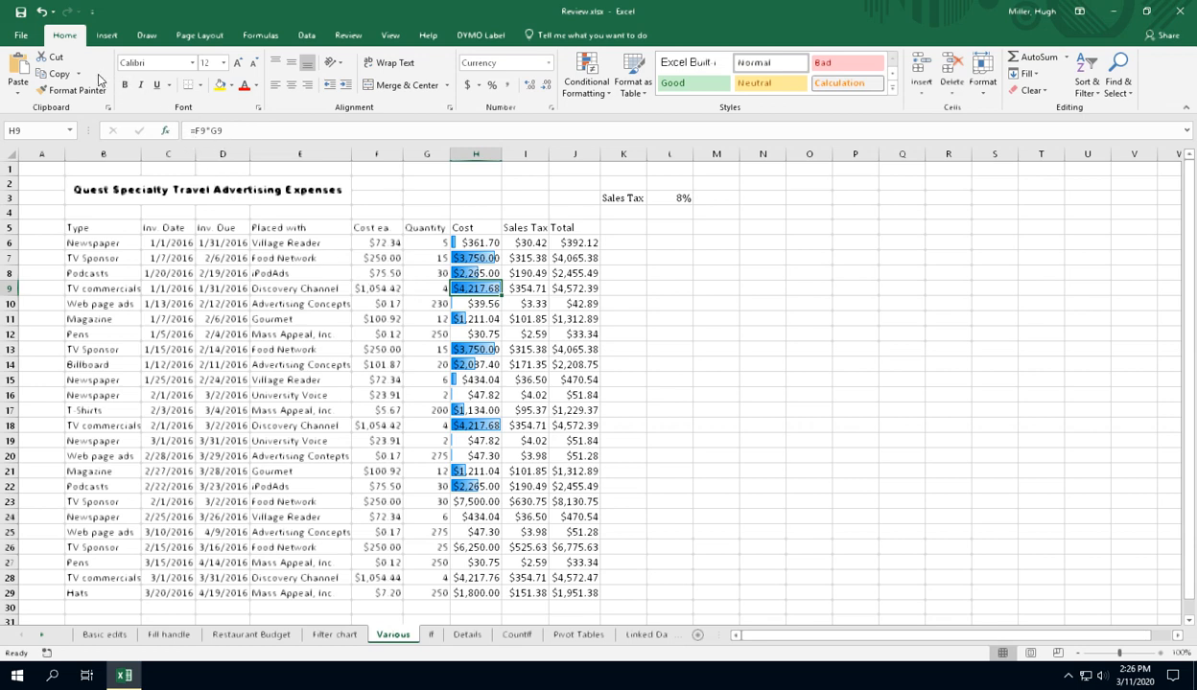
{"action": "left_click", "coordinate": [41, 11]}
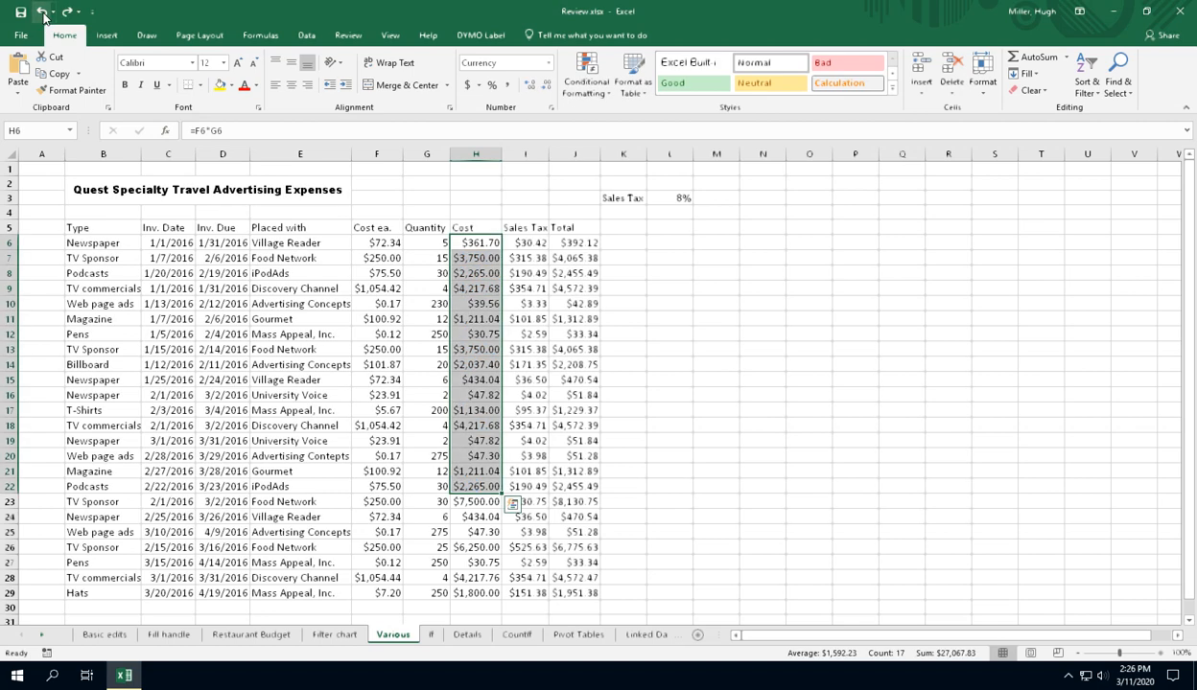
{"action": "left_click", "coordinate": [666, 305]}
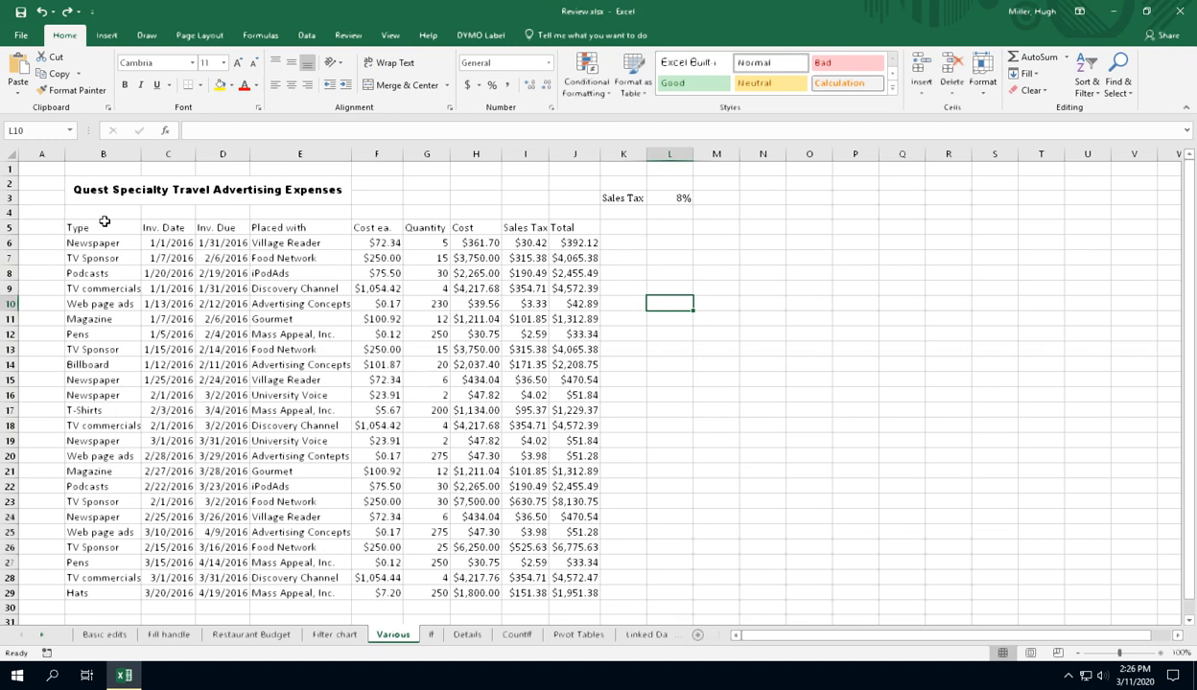
Format the advertising expenses range B5:J29 as a table with headers, using the blue banded Medium style
{"action": "left_click_drag", "start_coordinate": [98, 227], "coordinate": [587, 590]}
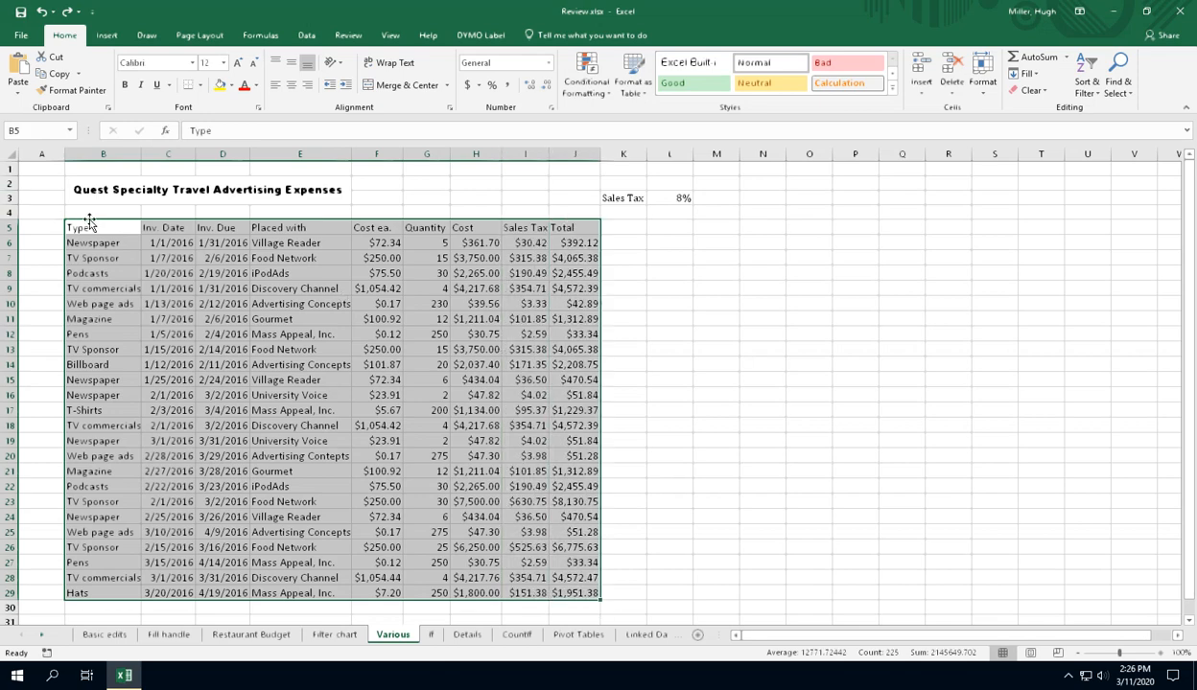
{"action": "left_click_drag", "start_coordinate": [88, 225], "coordinate": [590, 594]}
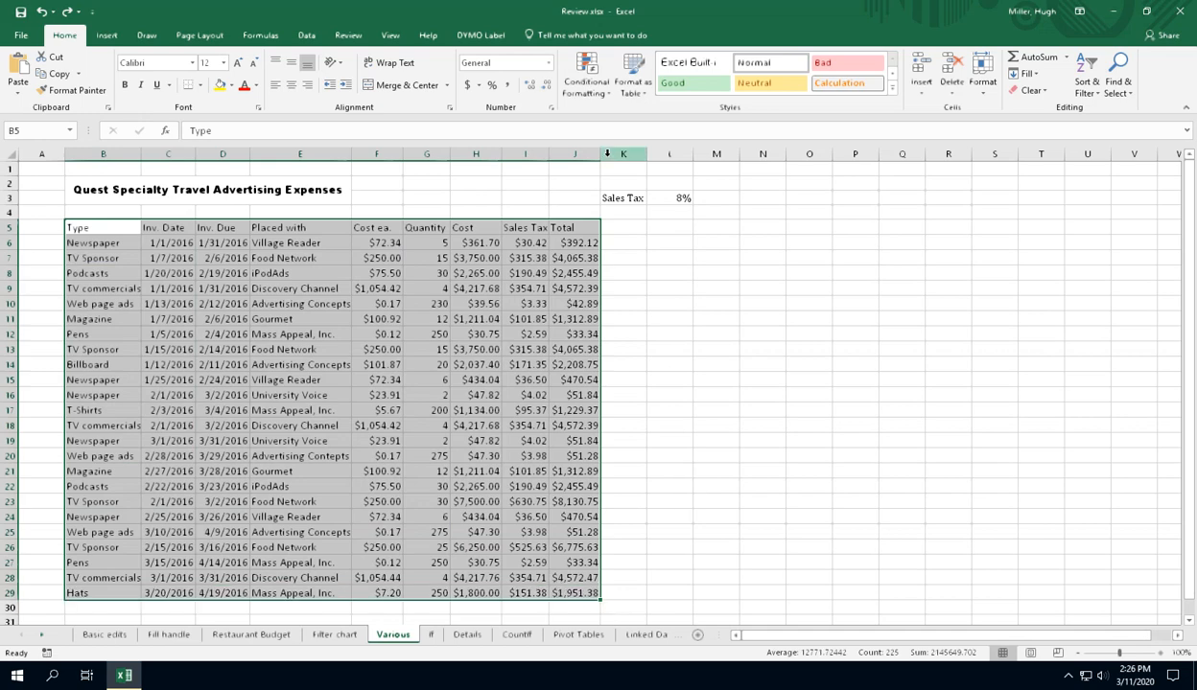
{"action": "left_click", "coordinate": [635, 84]}
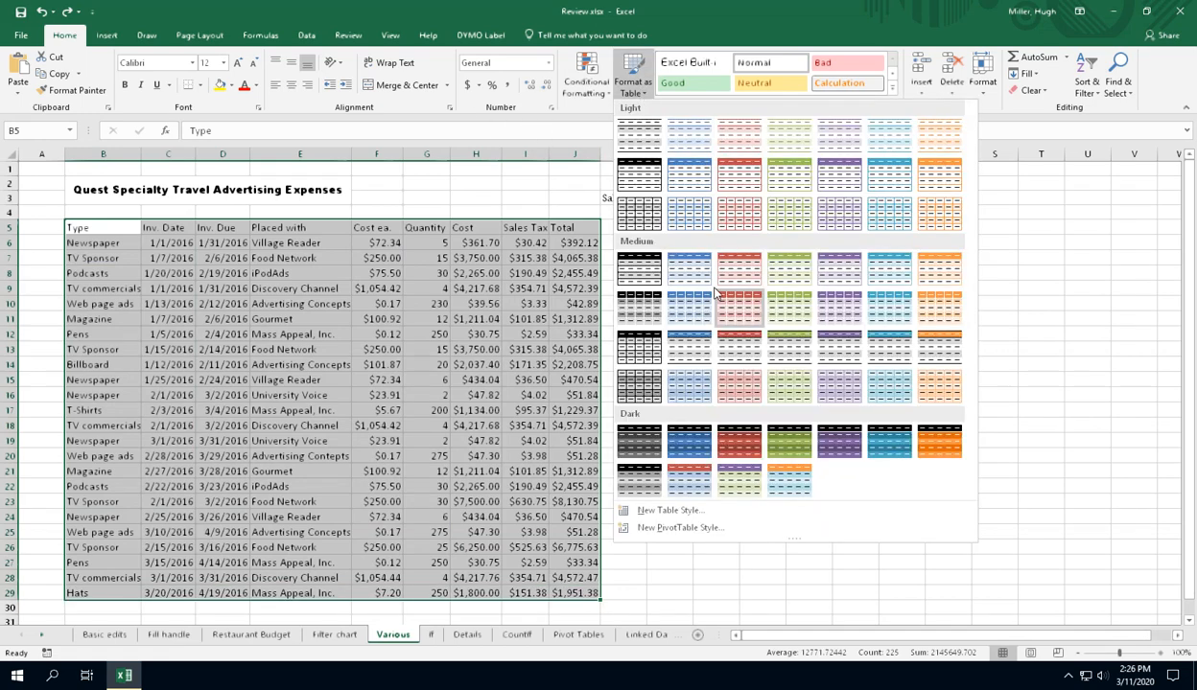
{"action": "left_click", "coordinate": [692, 270]}
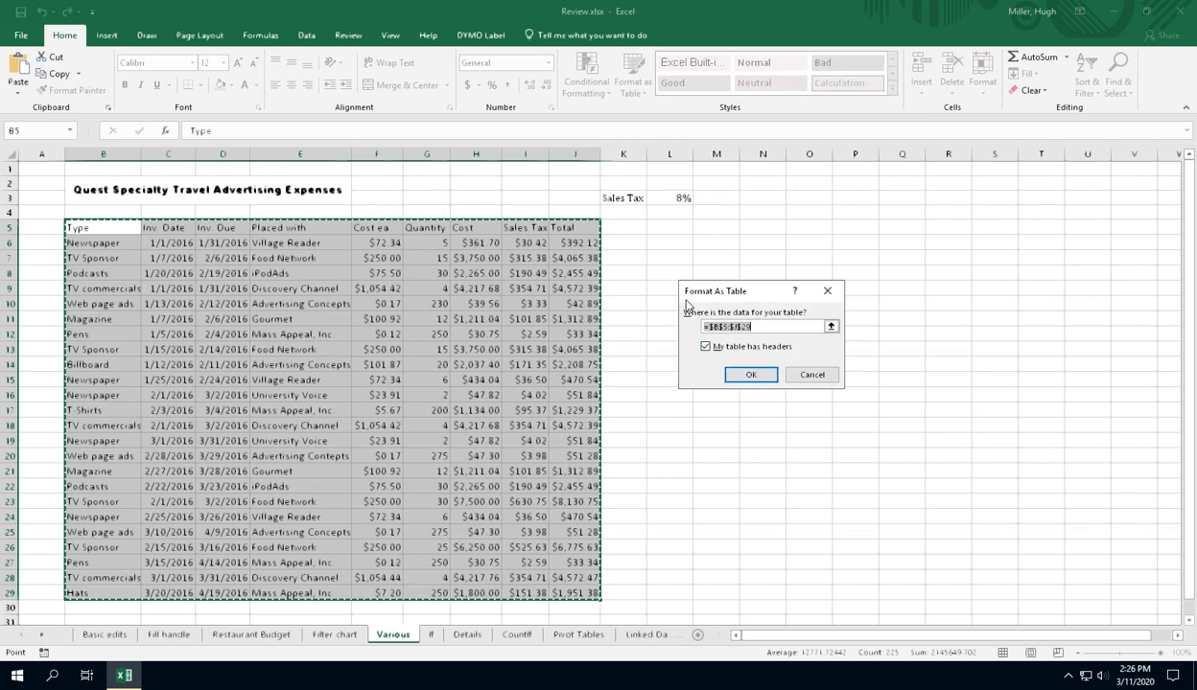
{"action": "left_click", "coordinate": [752, 375]}
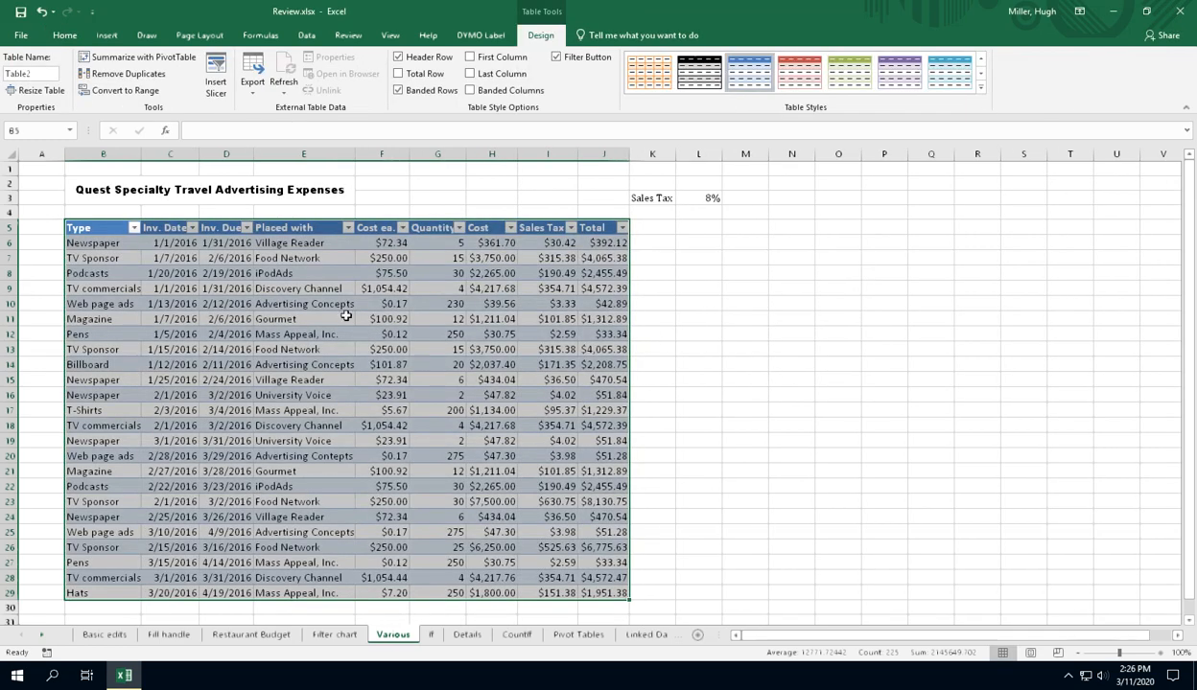
{"action": "left_click", "coordinate": [468, 287]}
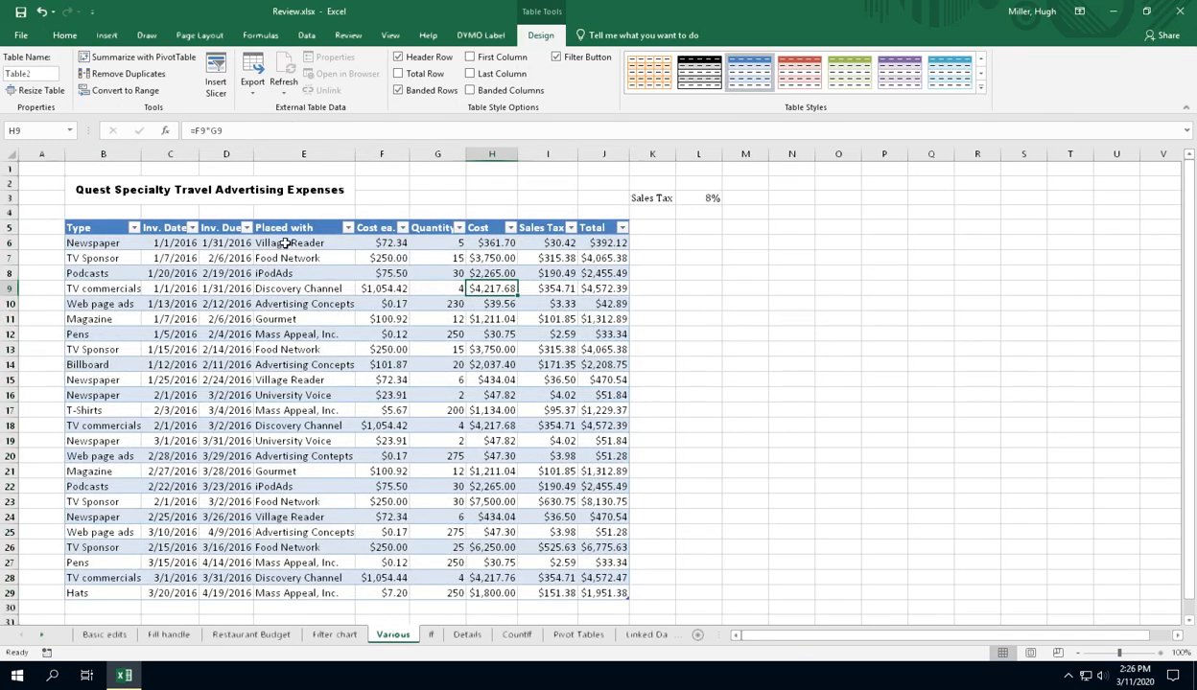
Filter the table's Type column to only Podcasts and TV commercials, and reset it to include all types
{"action": "left_click", "coordinate": [135, 228]}
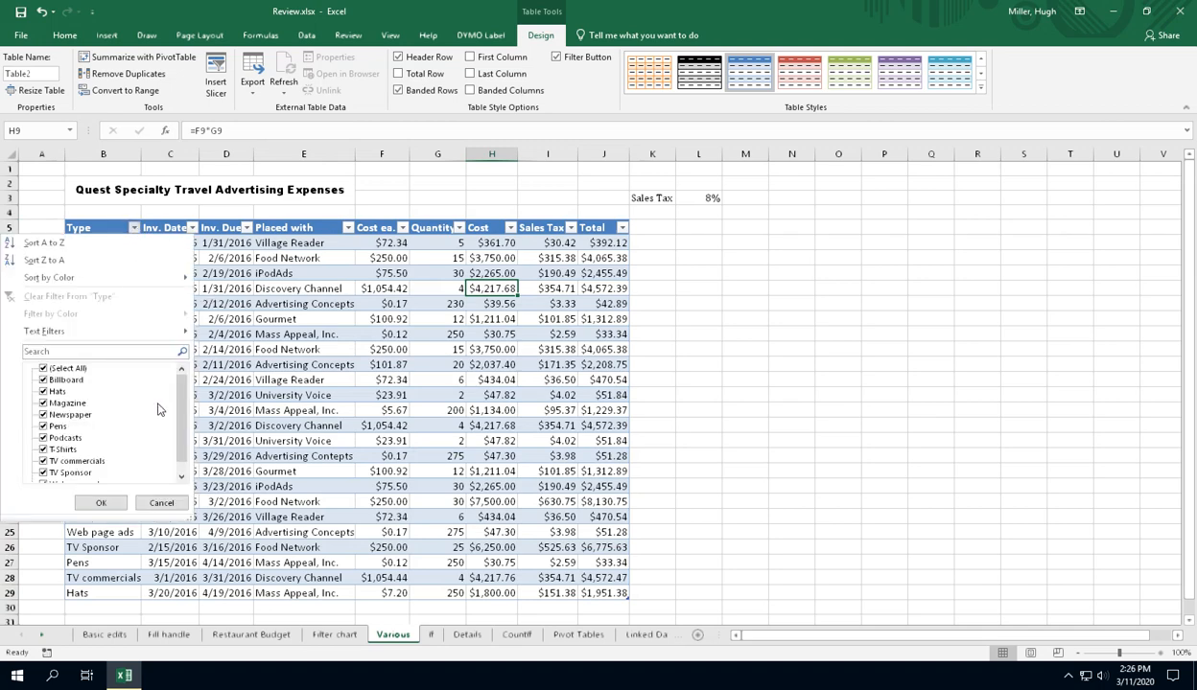
{"action": "mouse_move", "coordinate": [180, 388]}
{"action": "left_mouse_down"}
{"action": "mouse_move", "coordinate": [188, 412]}
{"action": "mouse_move", "coordinate": [176, 370]}
{"action": "left_mouse_up"}
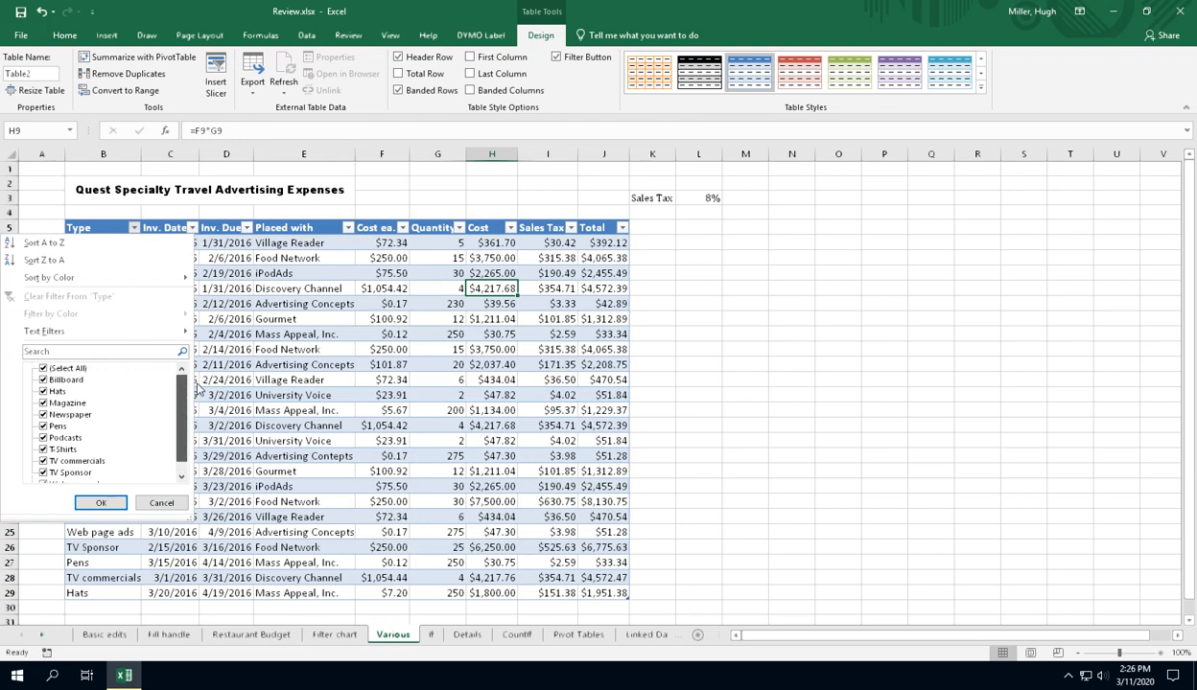
{"action": "left_click", "coordinate": [44, 368]}
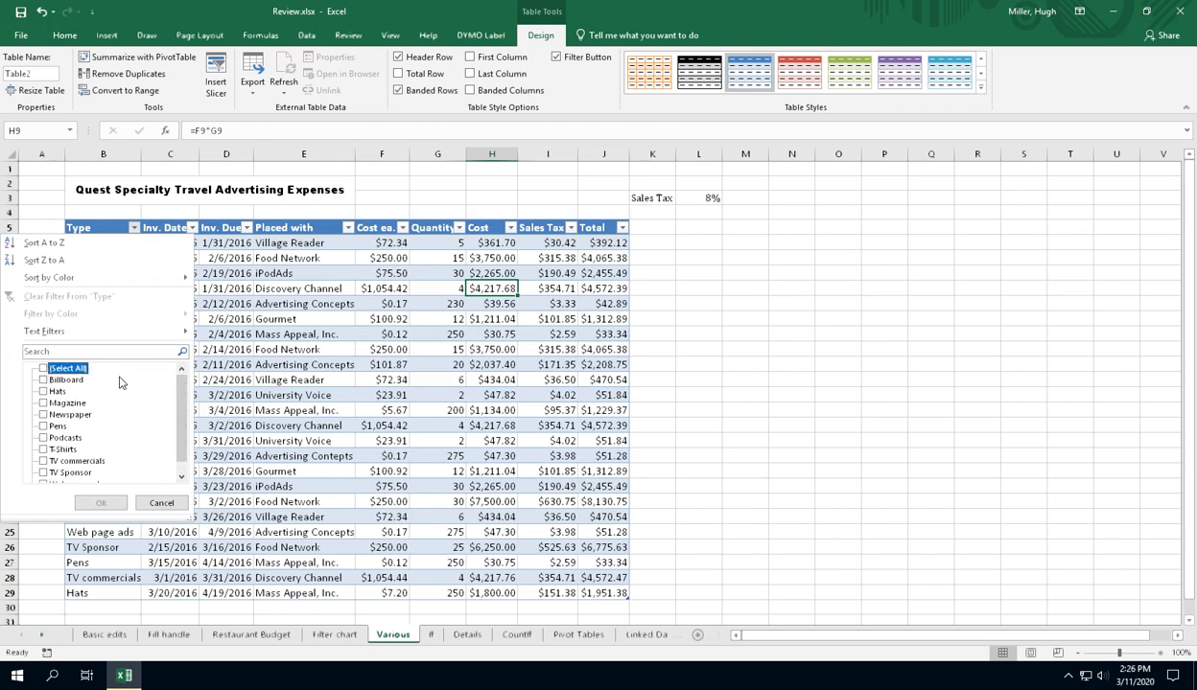
{"action": "left_click", "coordinate": [42, 439]}
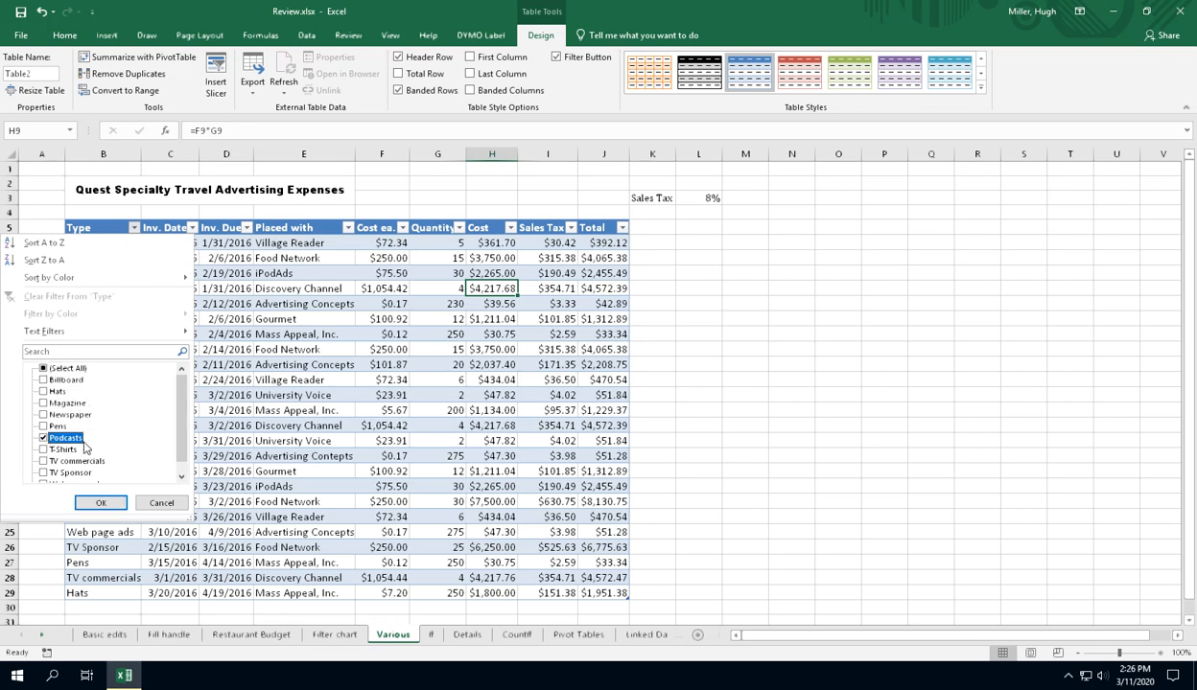
{"action": "left_click", "coordinate": [42, 462]}
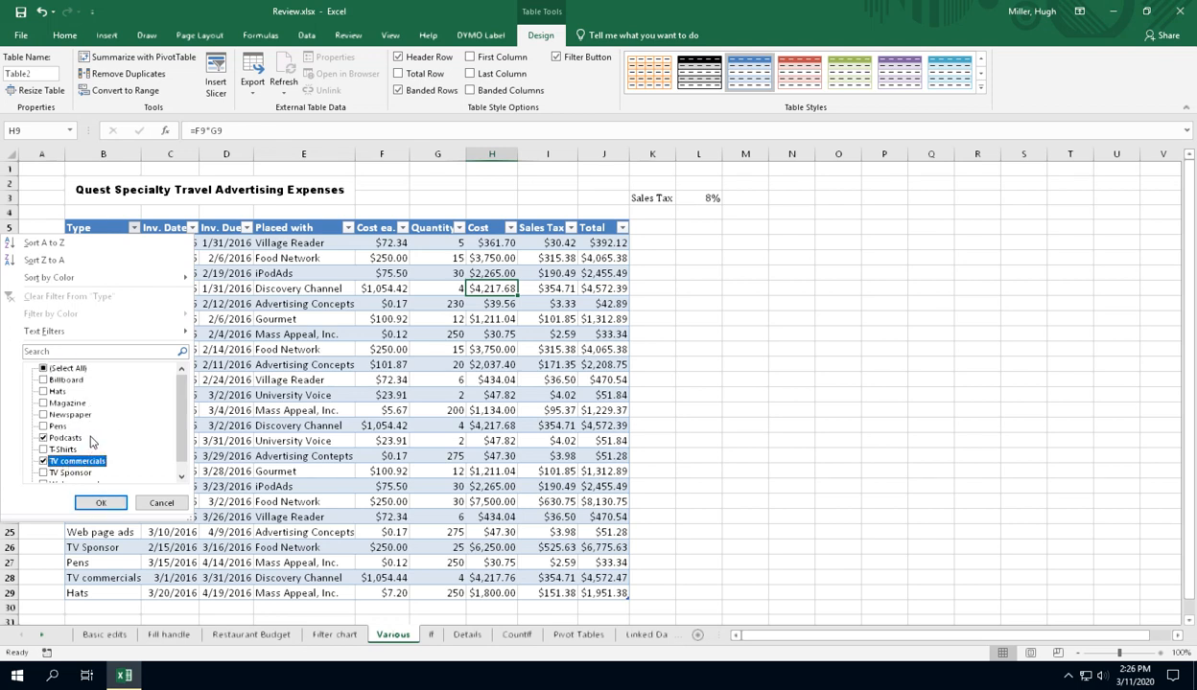
{"action": "left_click", "coordinate": [101, 502]}
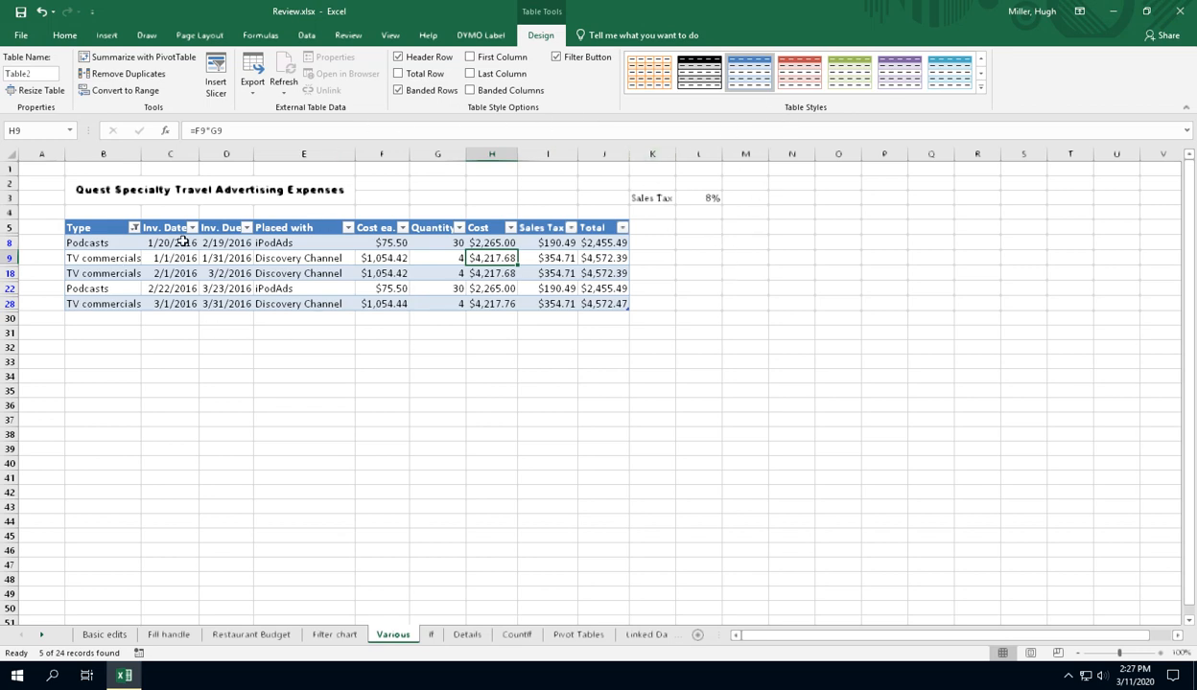
{"action": "left_click", "coordinate": [135, 229]}
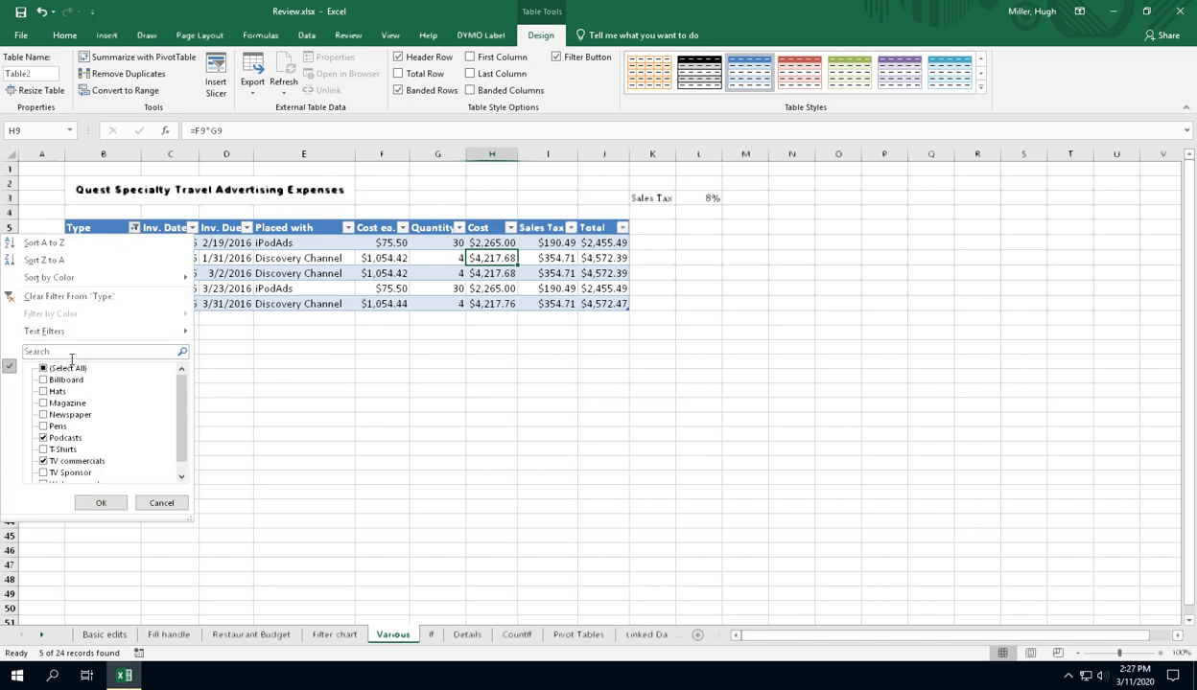
{"action": "left_click", "coordinate": [100, 502]}
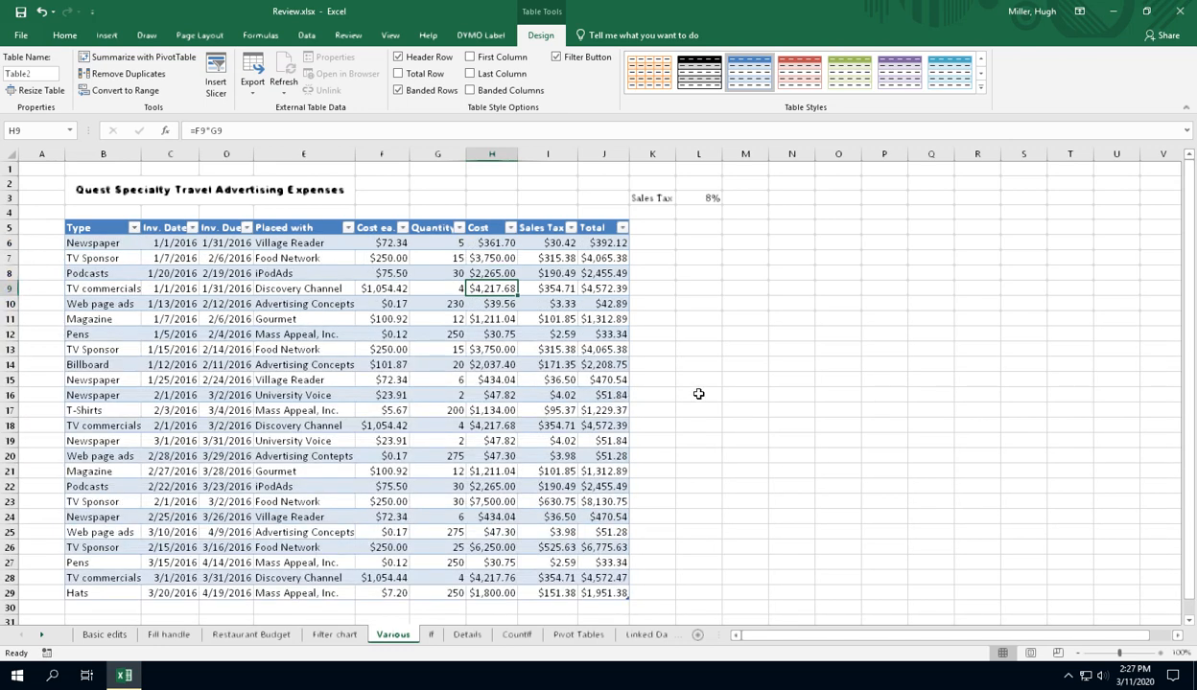
Open the If sheet and select the first empty Love or Hate? cell, D5, for a function
{"action": "left_click", "coordinate": [430, 635]}
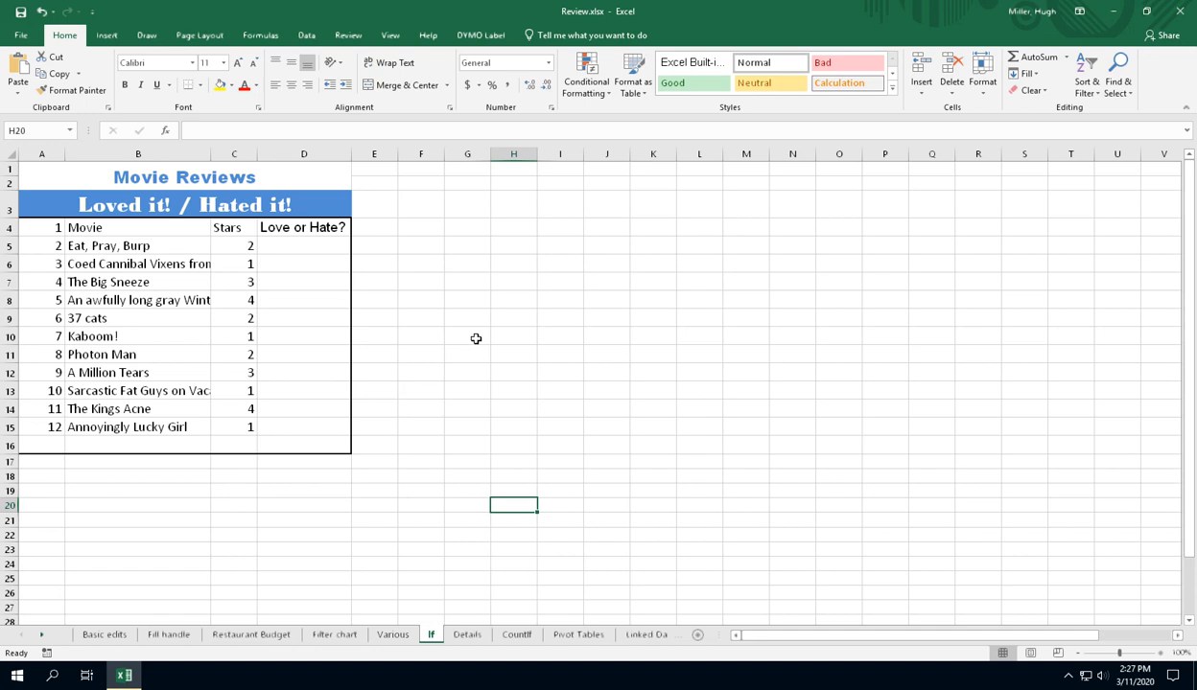
{"action": "left_click", "coordinate": [319, 242]}
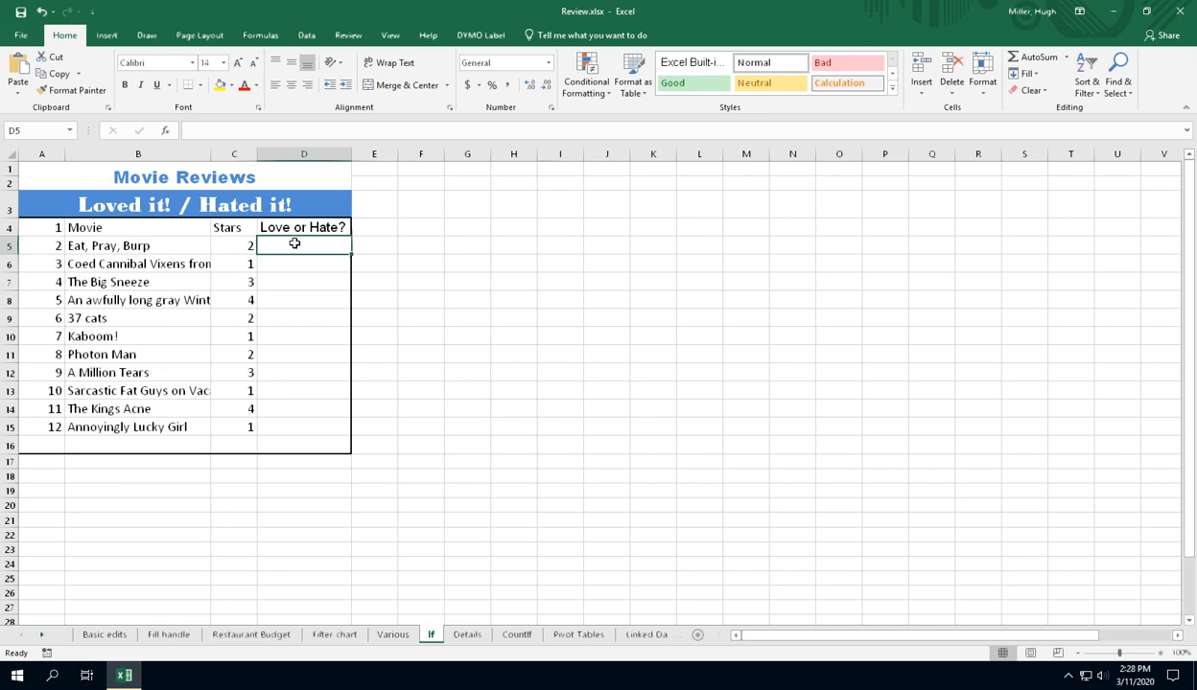
{"action": "left_click", "coordinate": [393, 275]}
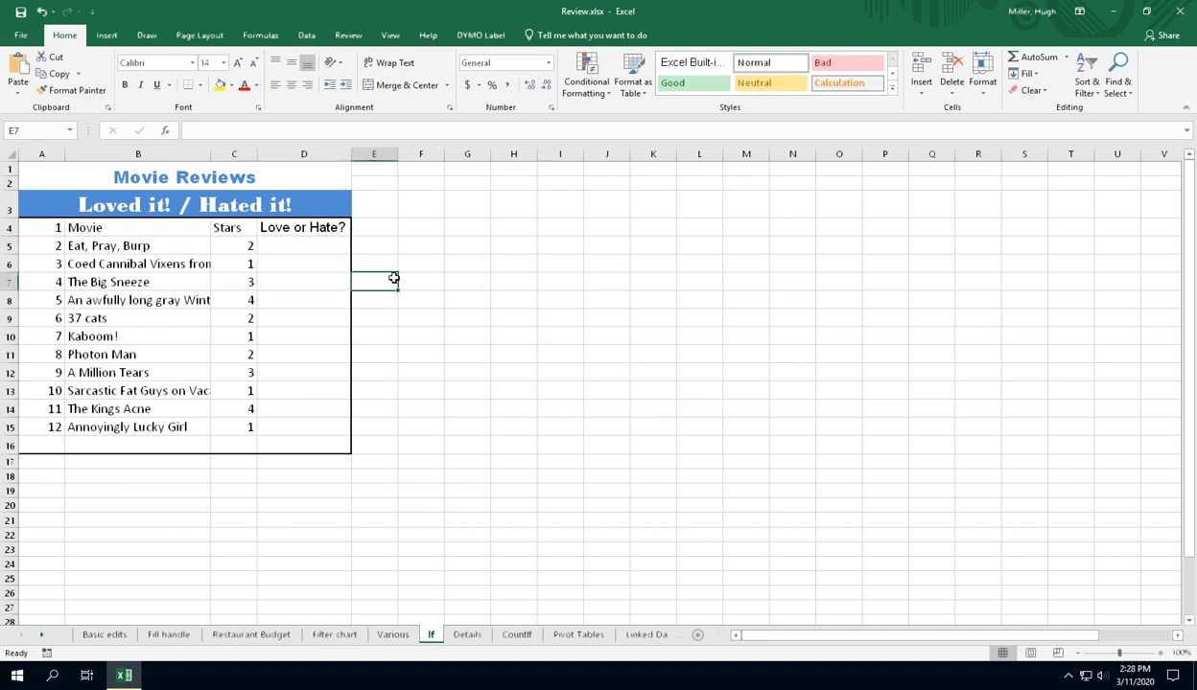
{"action": "left_click", "coordinate": [308, 240]}
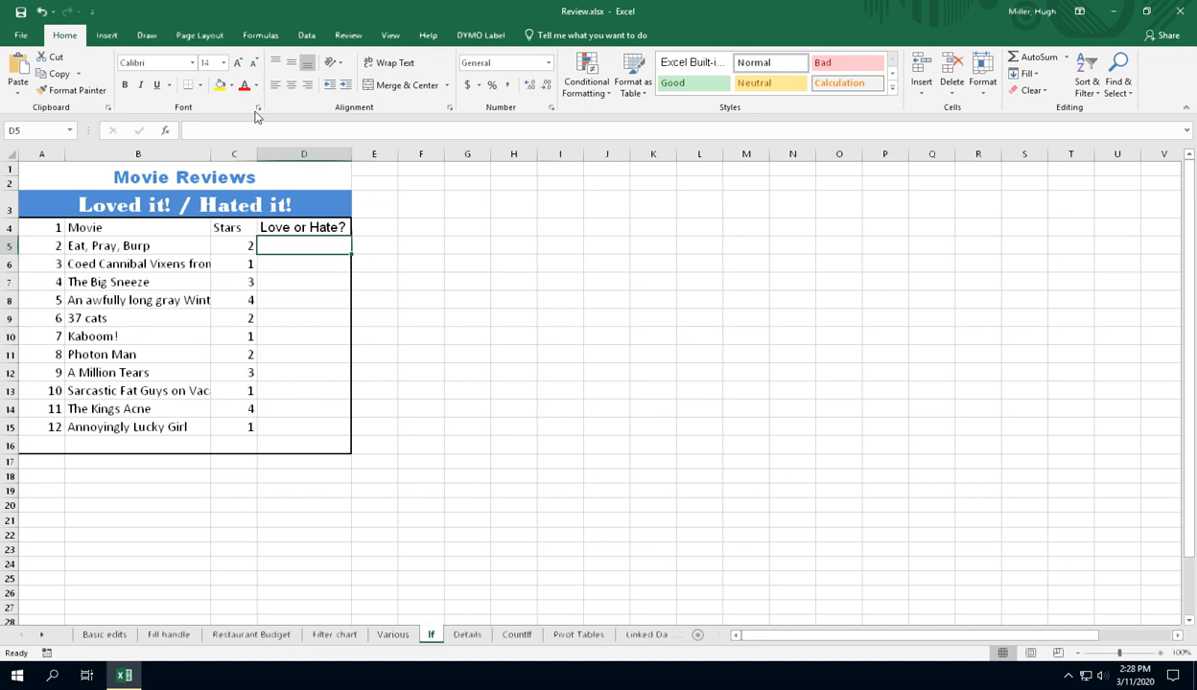
{"action": "left_click", "coordinate": [260, 35]}
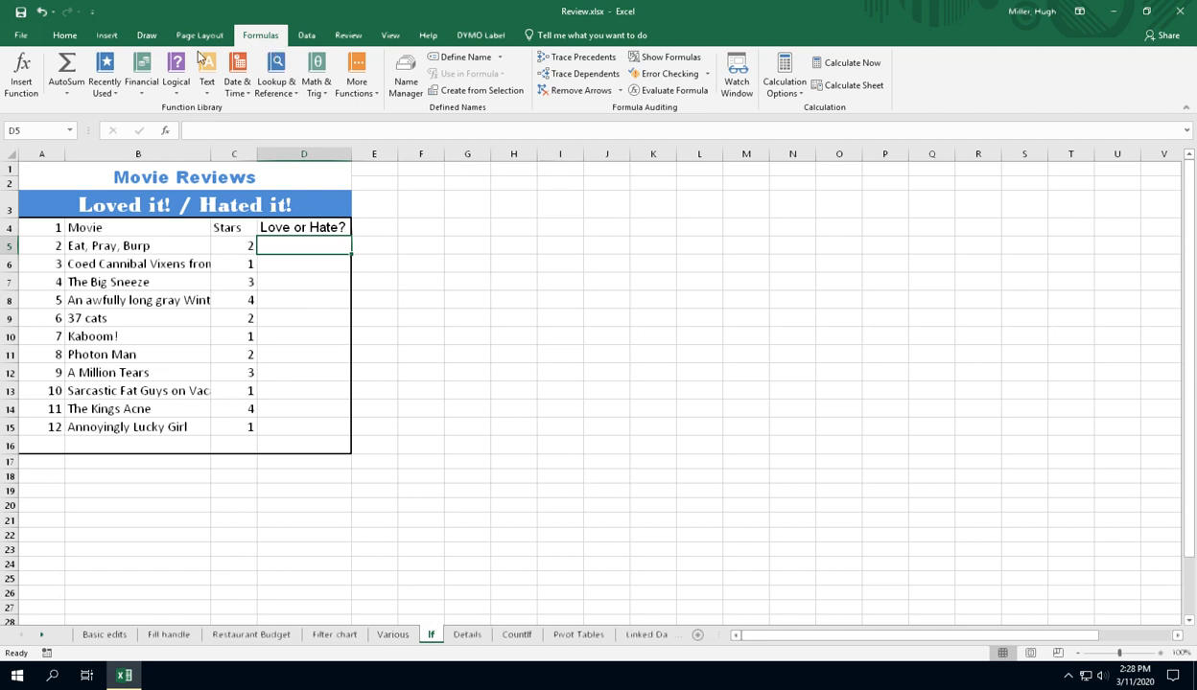
{"action": "left_click", "coordinate": [21, 73]}
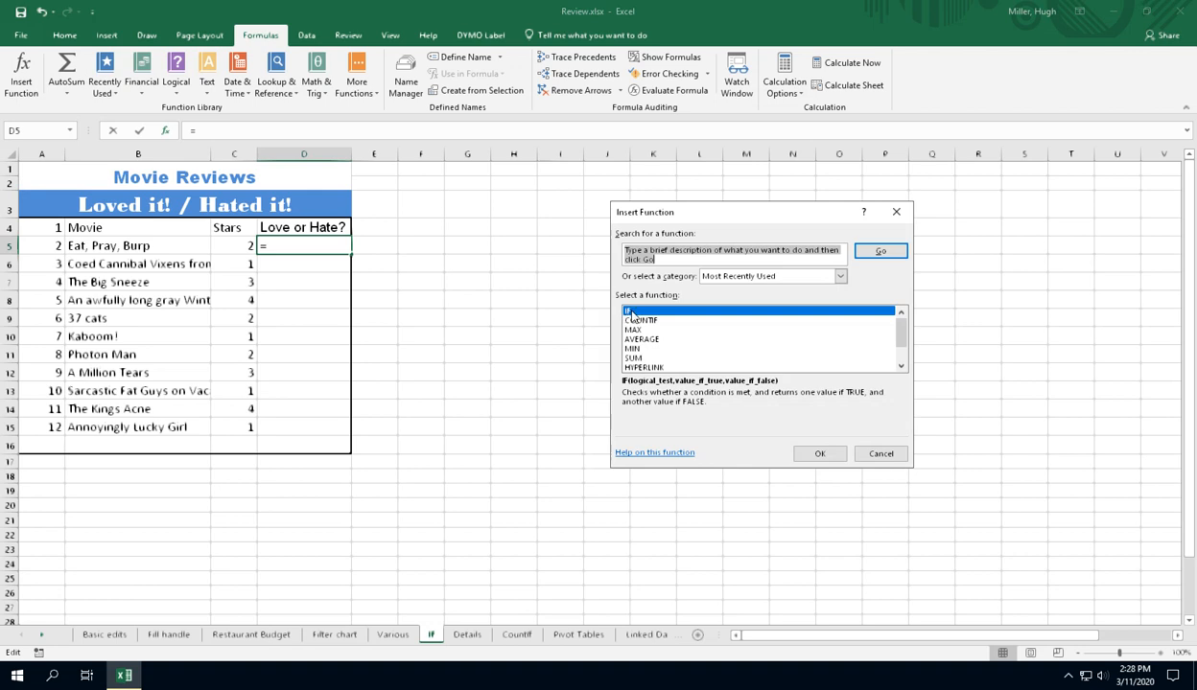
{"action": "left_click", "coordinate": [834, 450]}
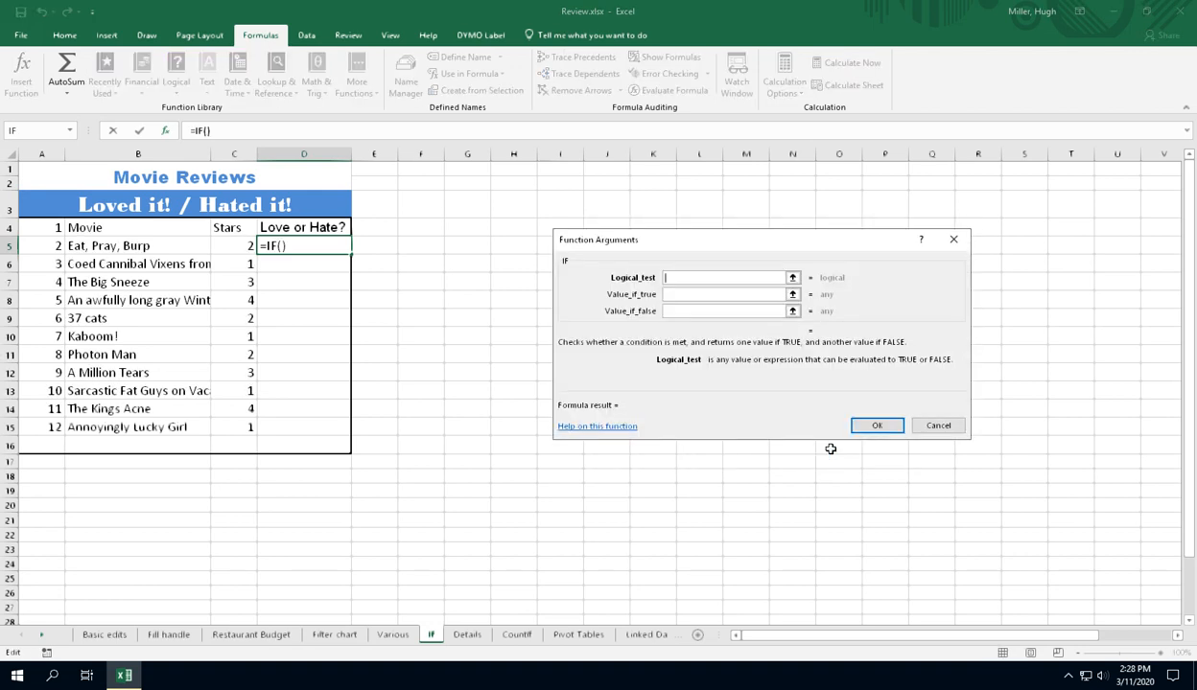
{"action": "left_click_drag", "start_coordinate": [658, 256], "coordinate": [280, 311]}
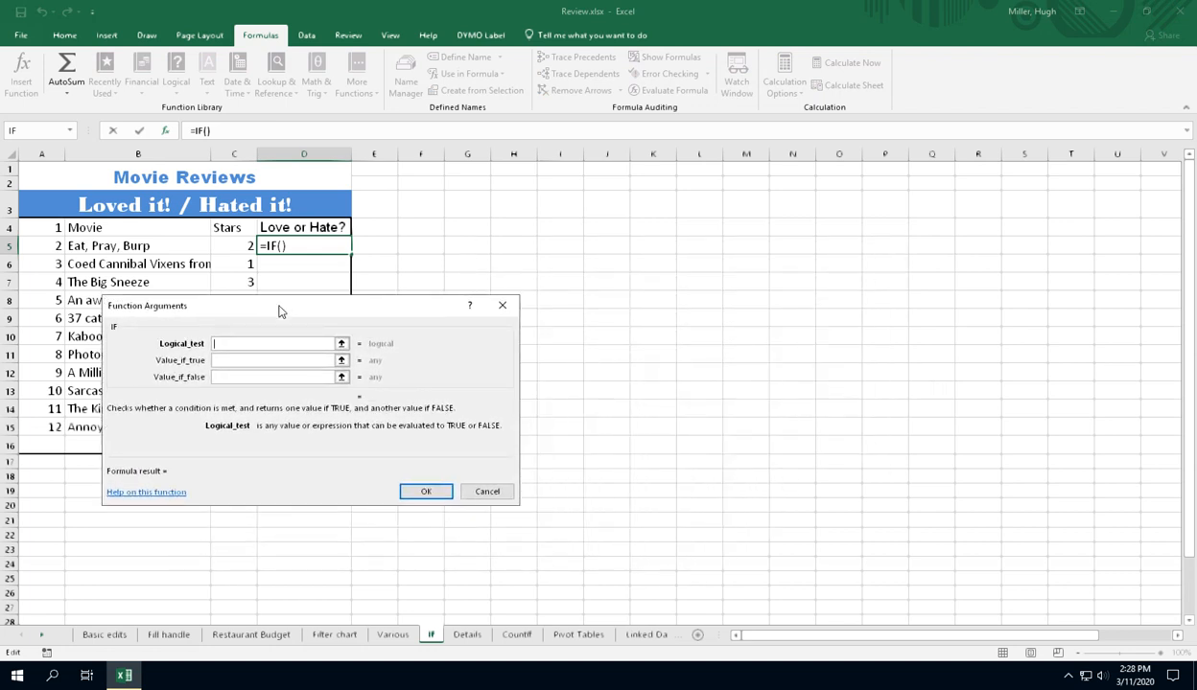
{"action": "left_click_drag", "start_coordinate": [281, 311], "coordinate": [292, 315]}
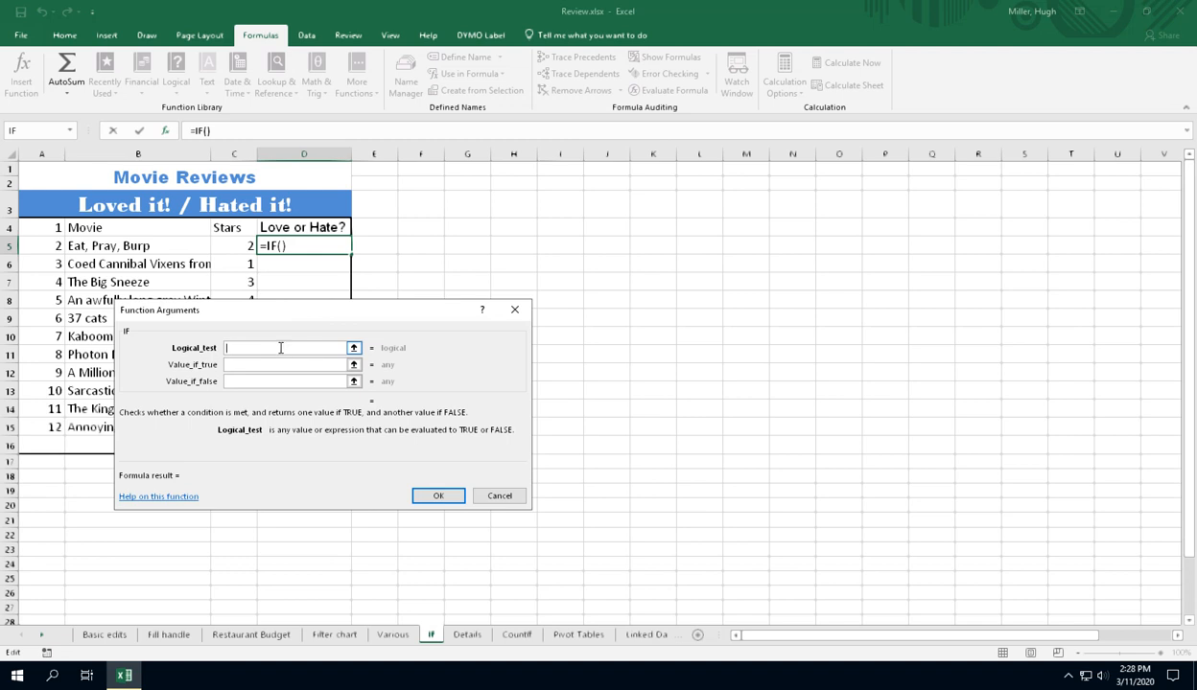
{"action": "left_click_drag", "start_coordinate": [298, 309], "coordinate": [308, 339]}
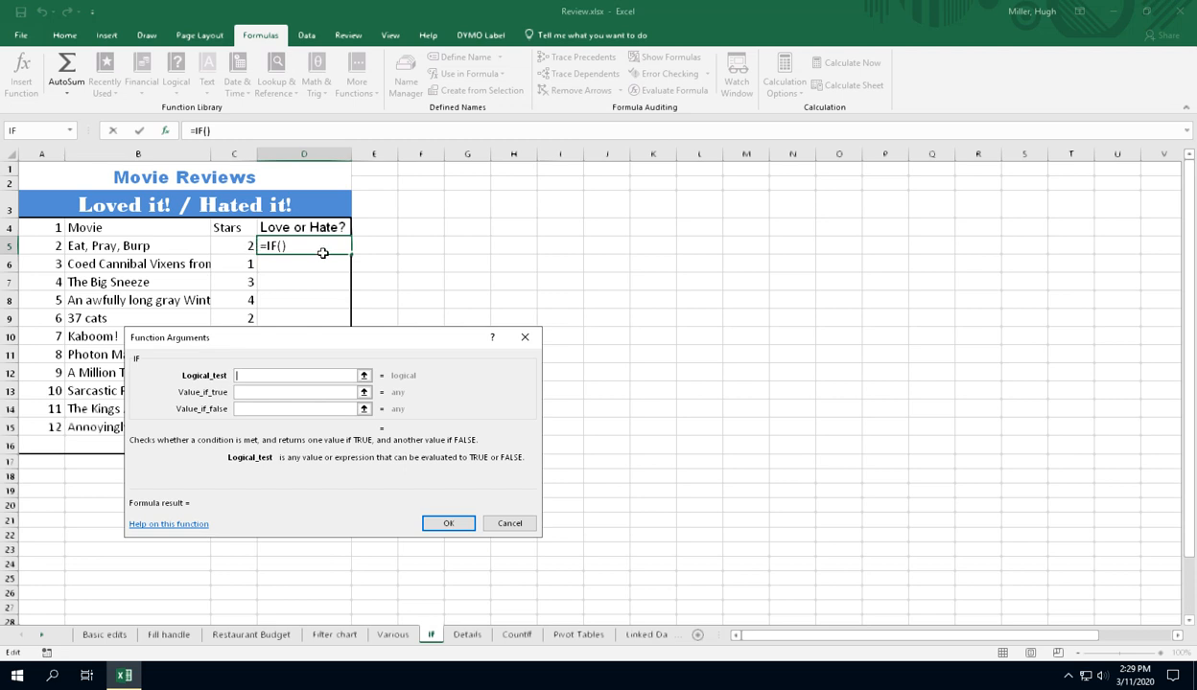
{"action": "left_click", "coordinate": [243, 246]}
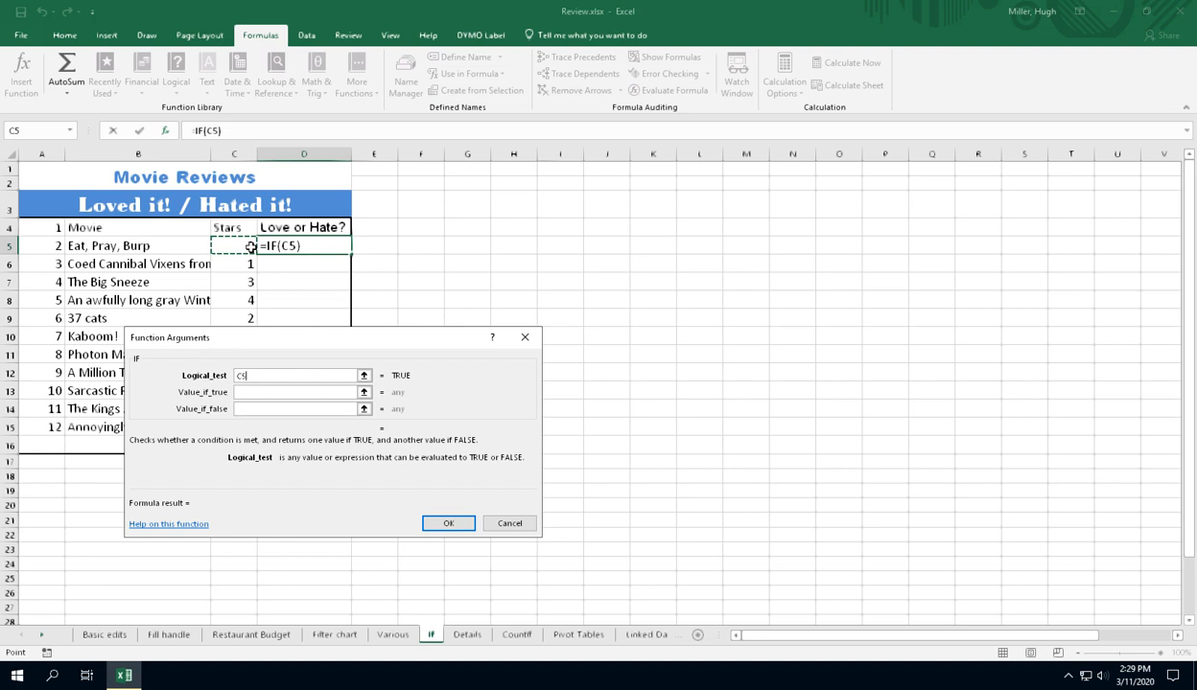
{"action": "type", "text": ">"}
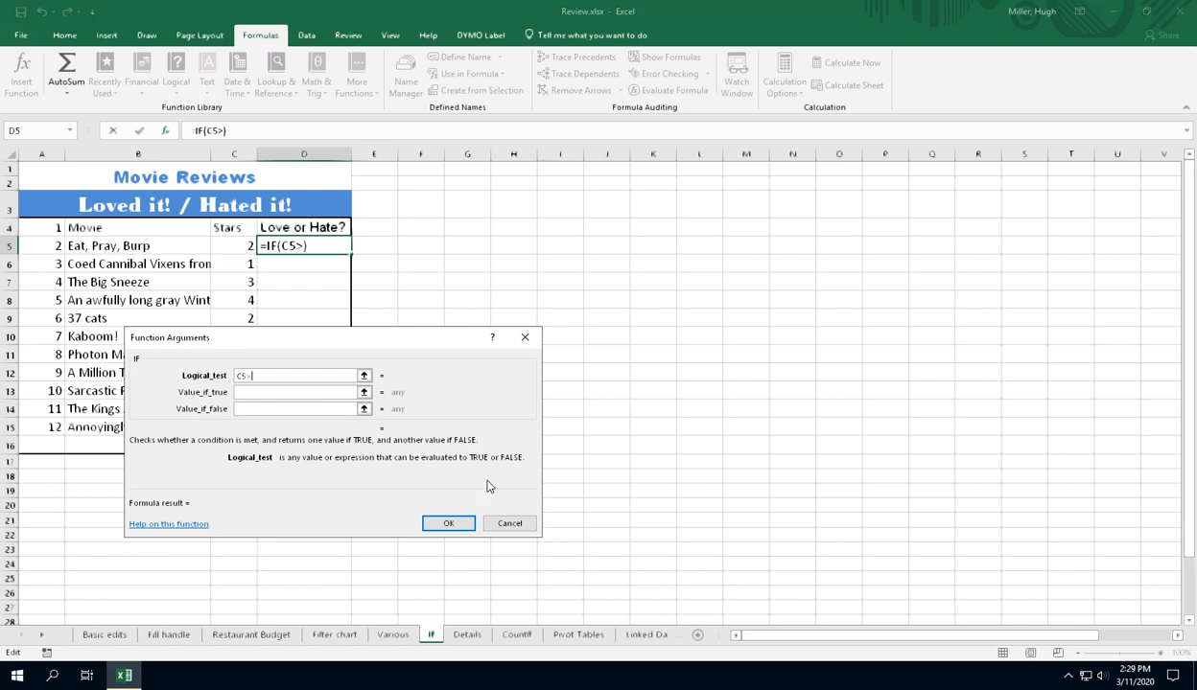
{"action": "left_click", "coordinate": [498, 525]}
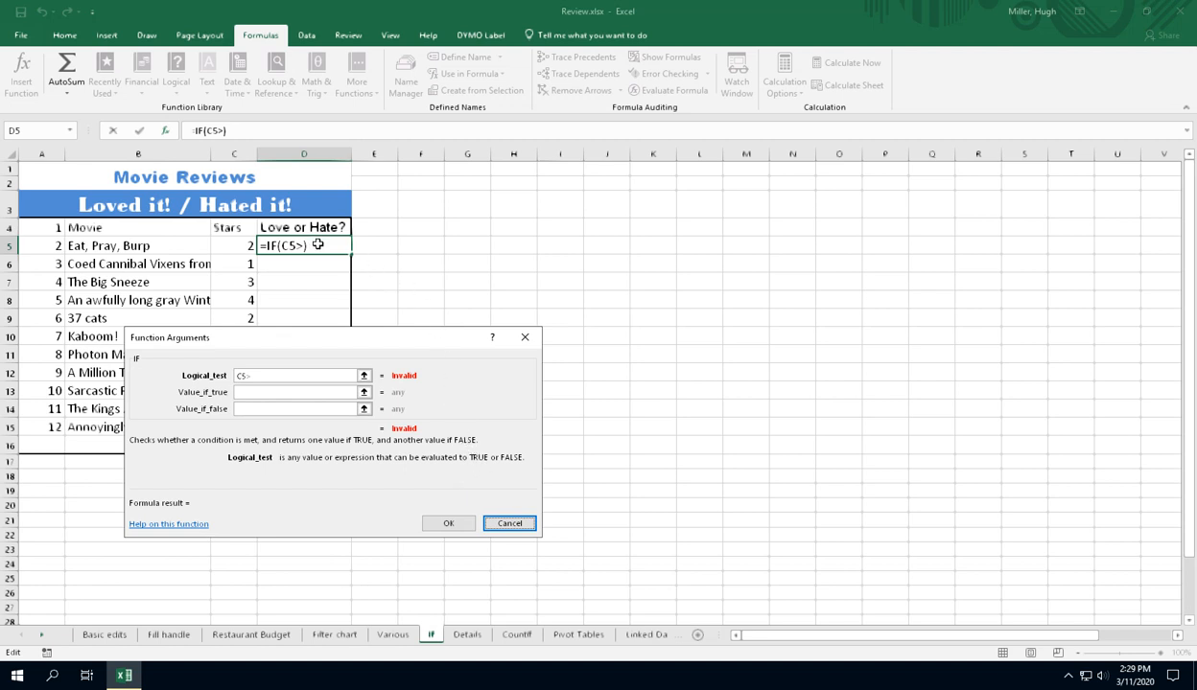
{"action": "left_click_drag", "start_coordinate": [316, 245], "coordinate": [297, 245]}
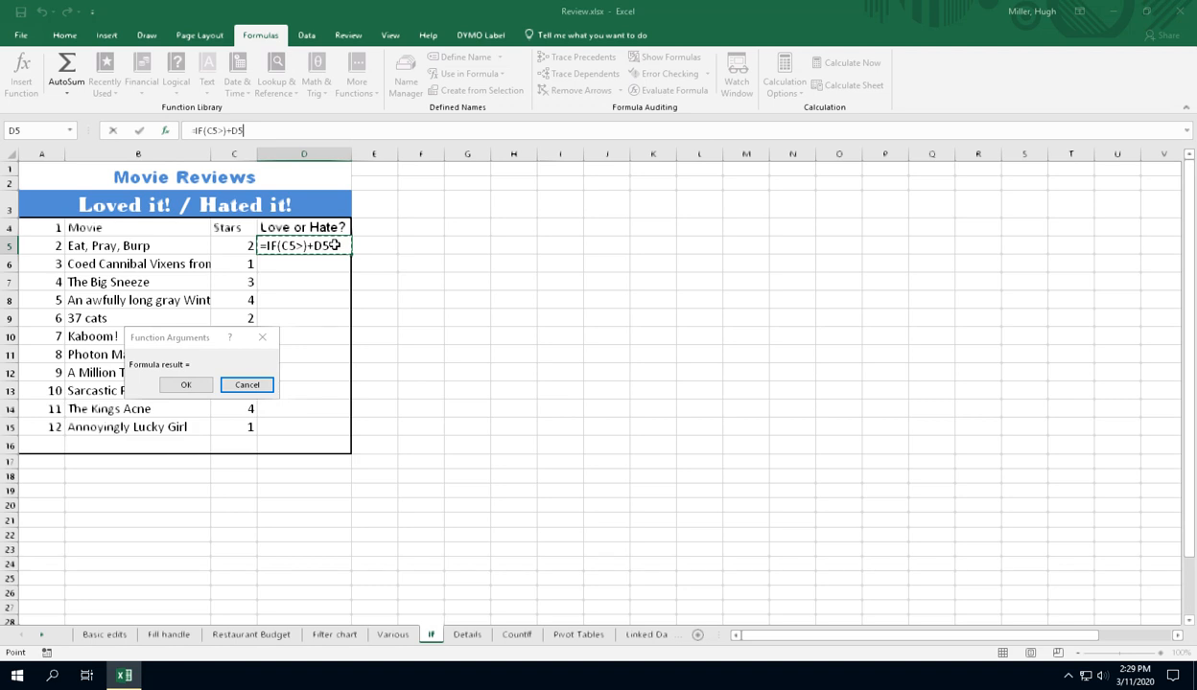
{"action": "type", "text": "+"}
{"action": "left_click", "coordinate": [338, 246]}
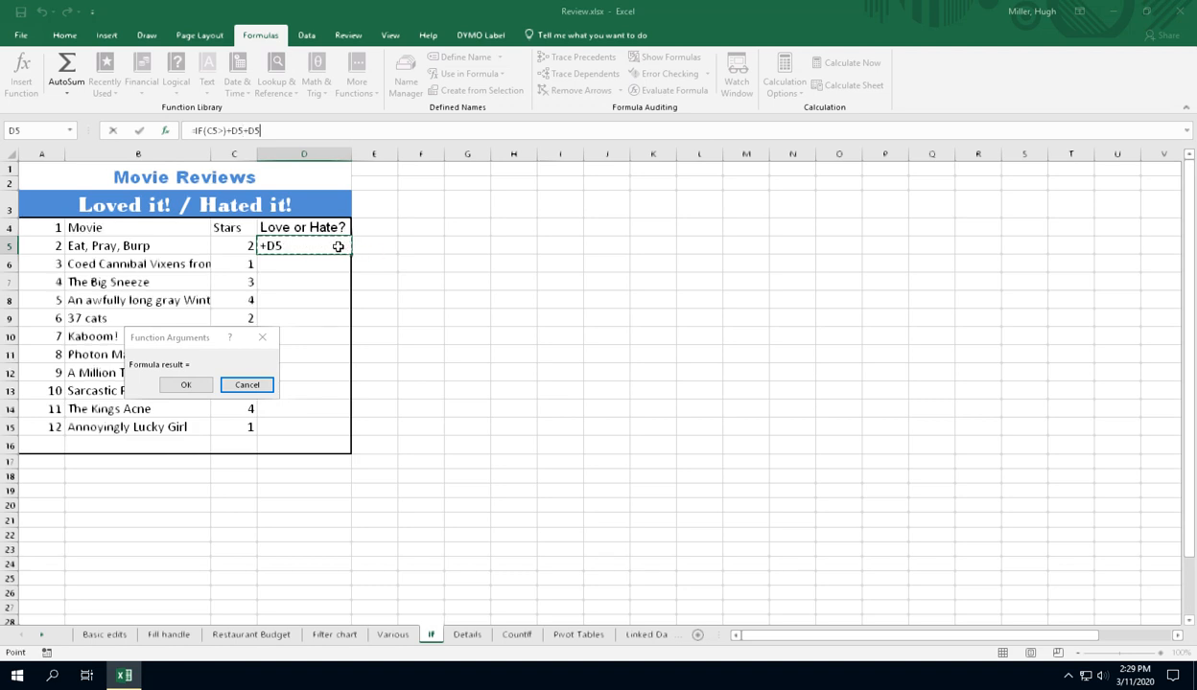
{"action": "key", "text": "BackSpace"}
{"action": "key", "text": "BackSpace"}
{"action": "key", "text": "BackSpace"}
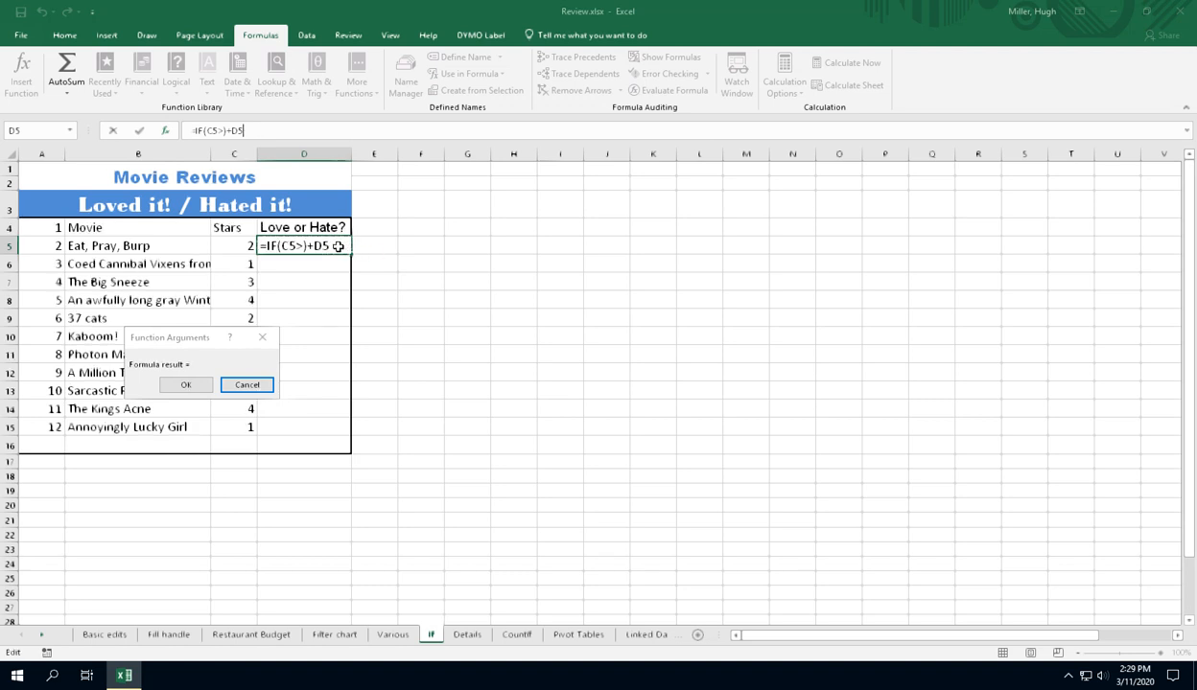
{"action": "type", "text": "+"}
{"action": "left_click", "coordinate": [336, 246]}
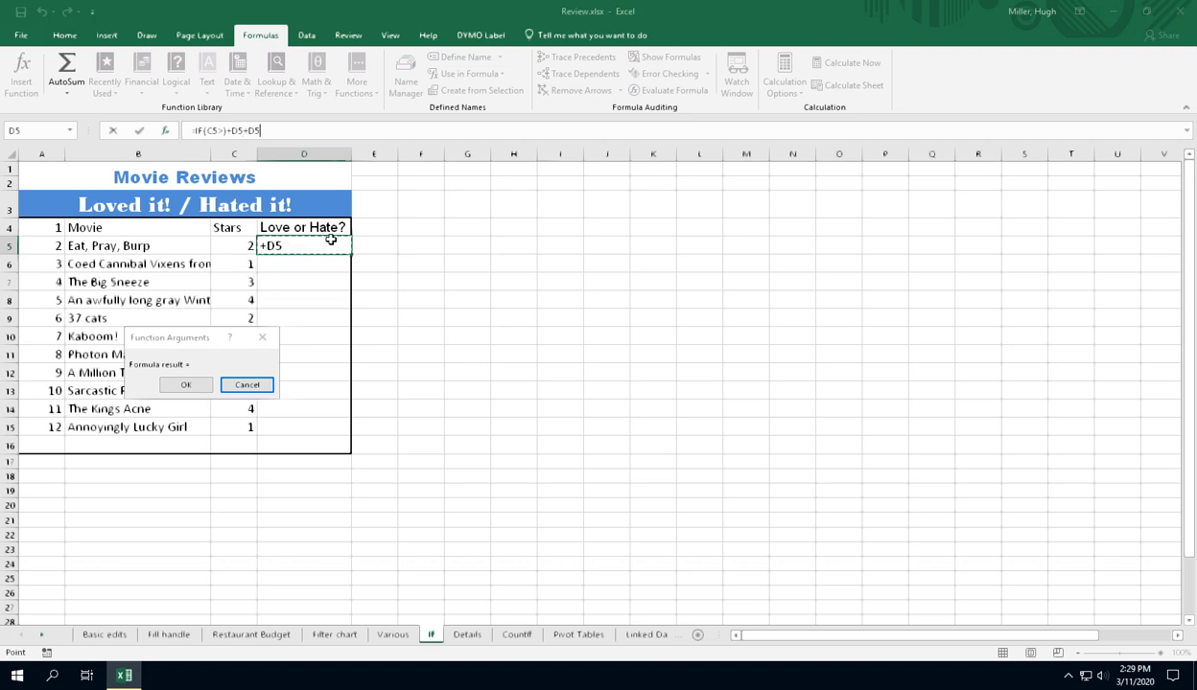
{"action": "left_click", "coordinate": [112, 132]}
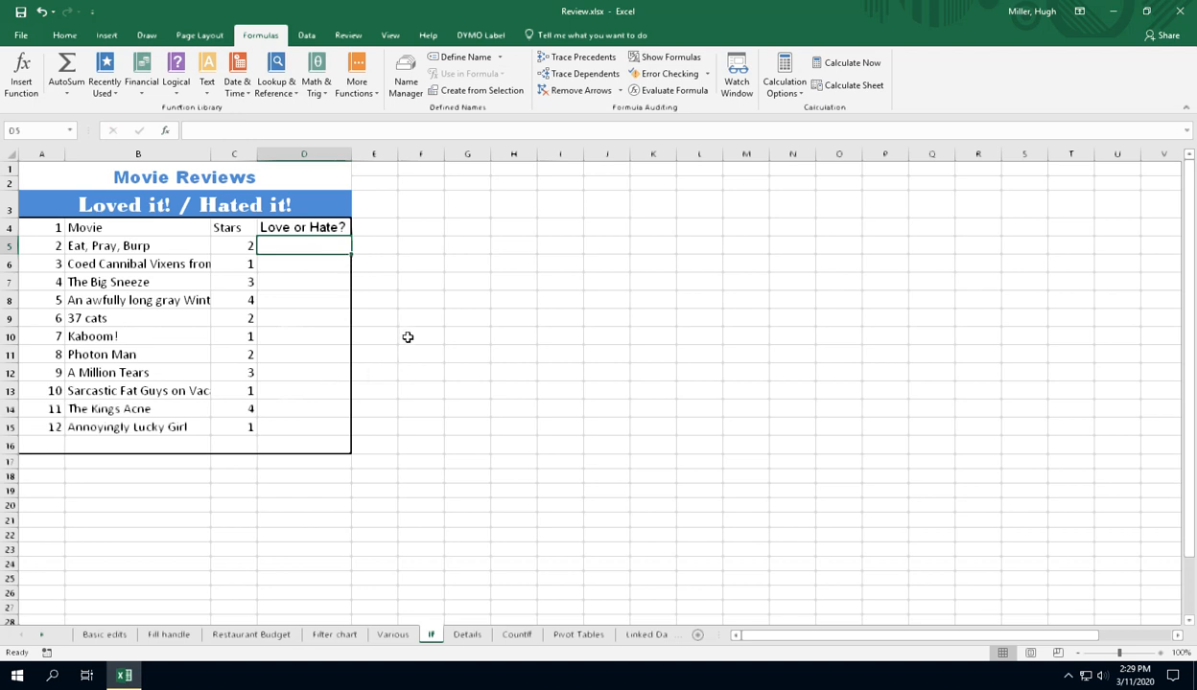
Insert an IF function in D5 with the logical test C5>2, keeping the Stars column in view
{"action": "left_click", "coordinate": [21, 75]}
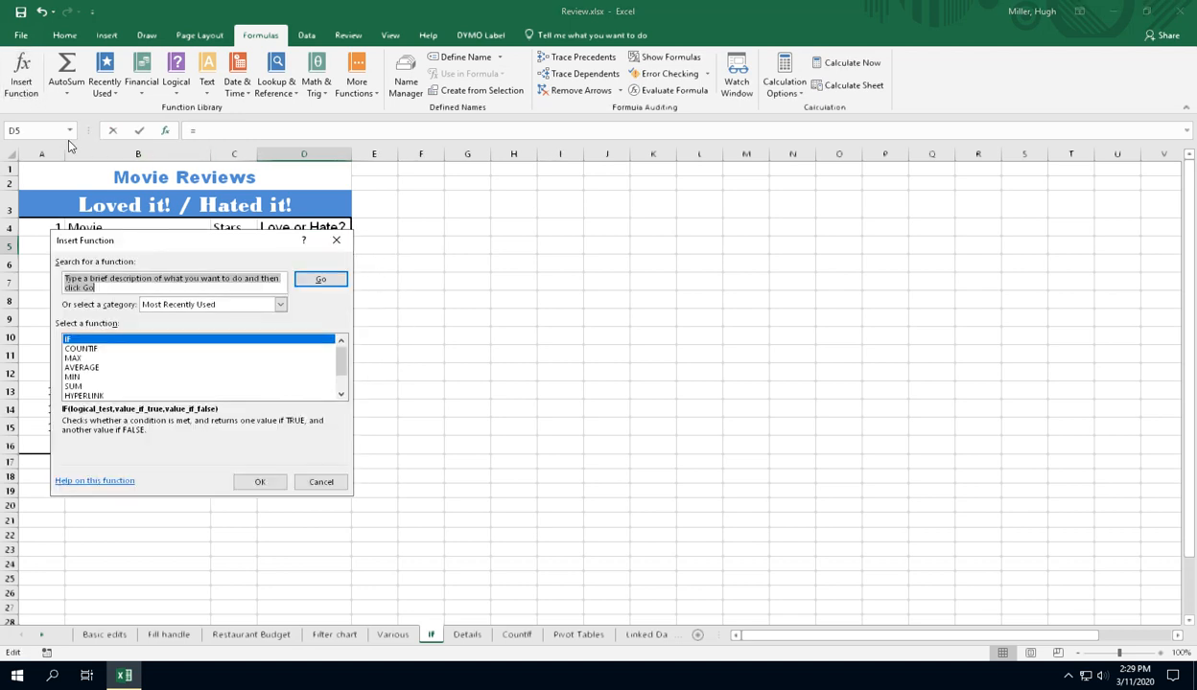
{"action": "left_click", "coordinate": [259, 481]}
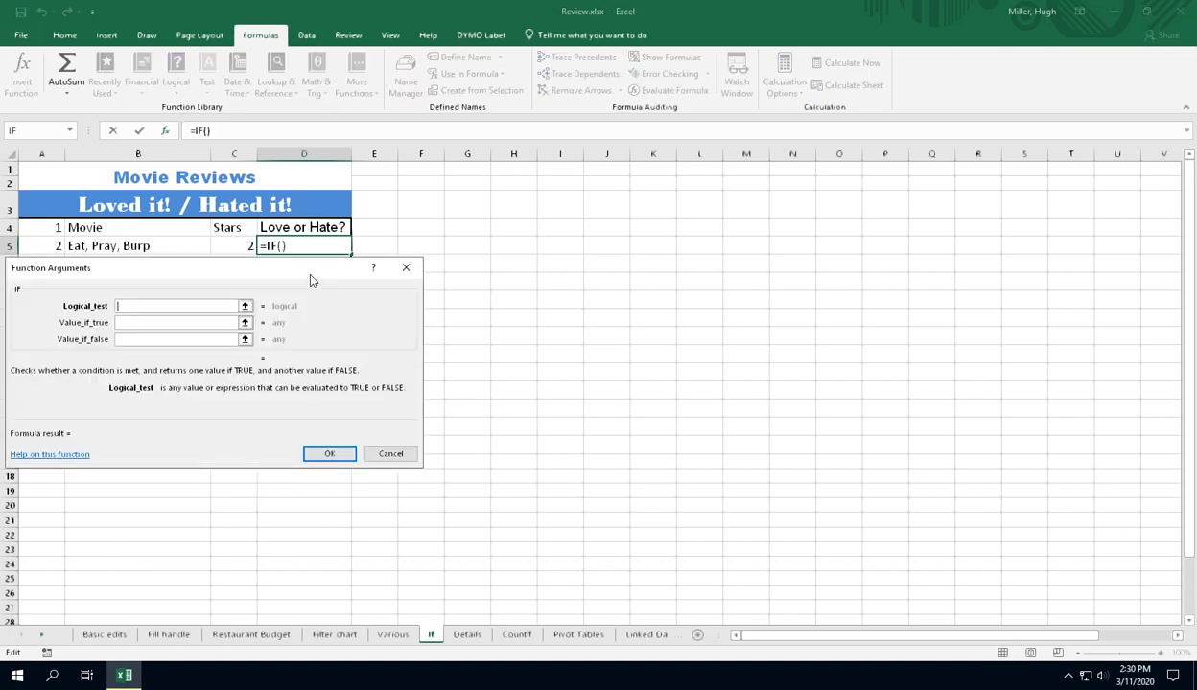
{"action": "left_click_drag", "start_coordinate": [309, 280], "coordinate": [347, 398]}
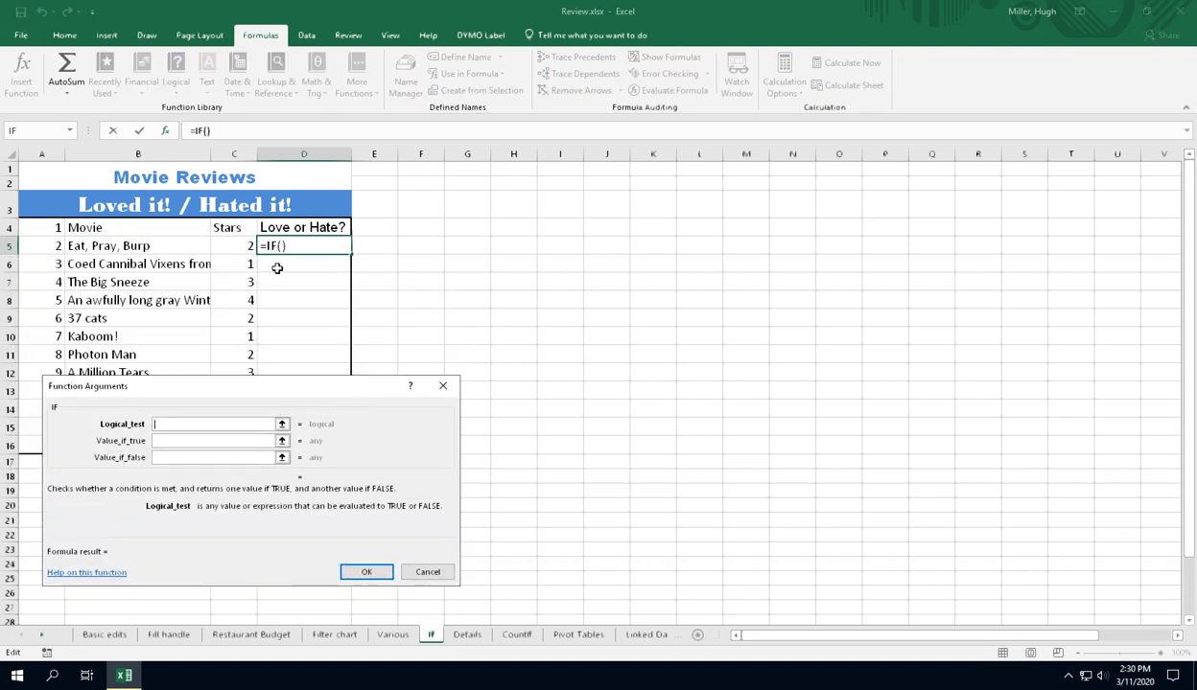
{"action": "left_click", "coordinate": [246, 246]}
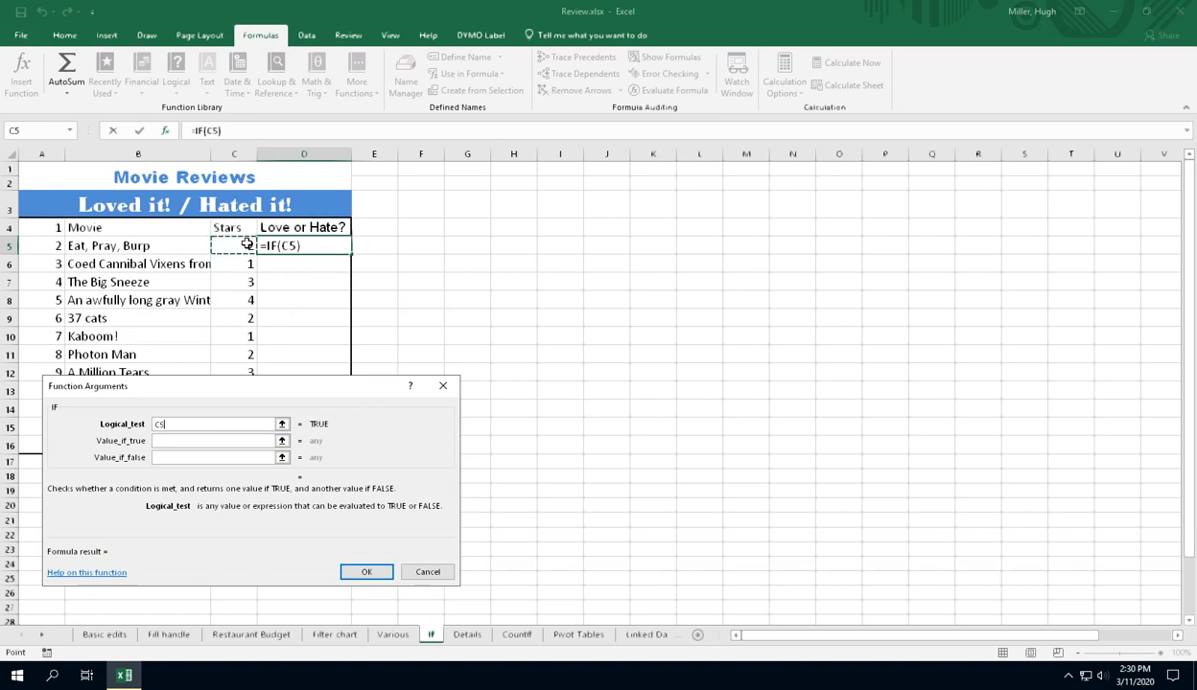
{"action": "type", "text": ">"}
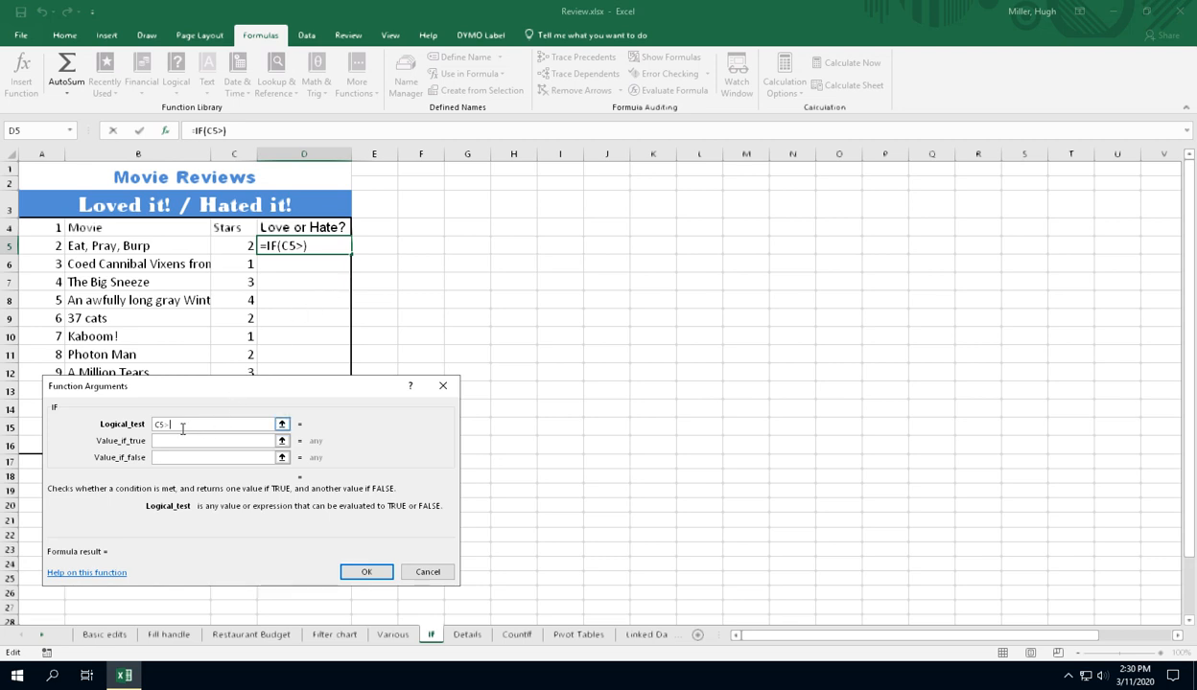
{"action": "type", "text": "2"}
Complete the IF function with "Loved it!" if true and "Hated it!" if false, and copy it down through D15
{"action": "left_click", "coordinate": [177, 446]}
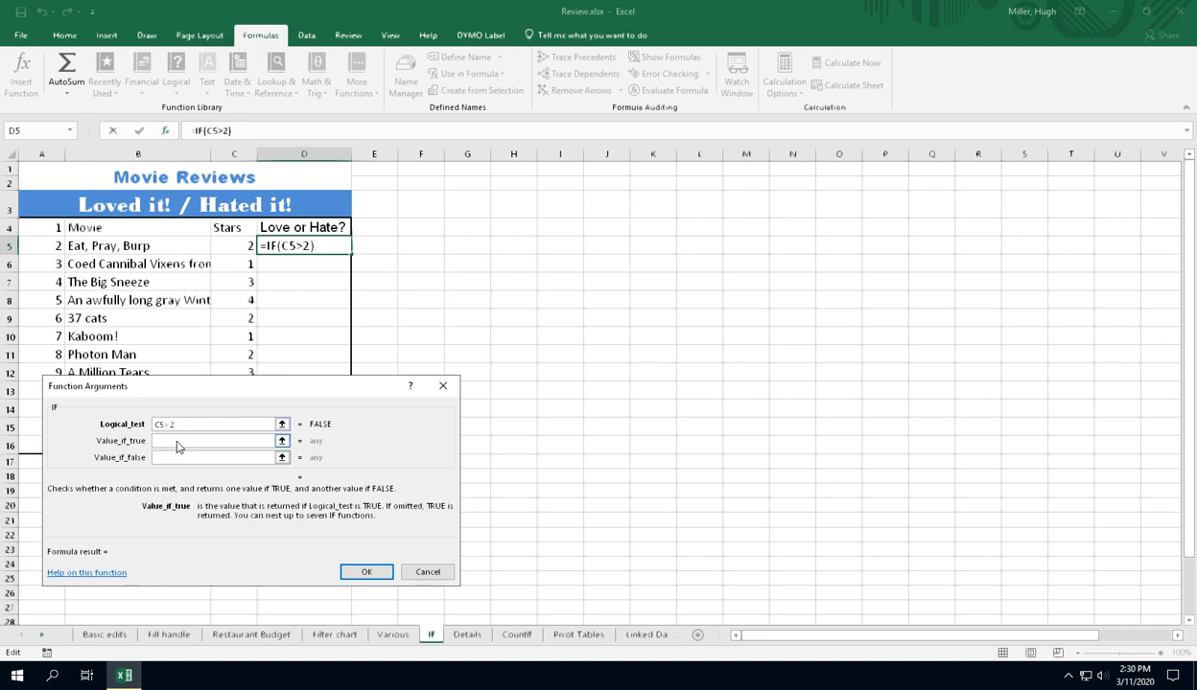
{"action": "type", "text": "Loved it!"}
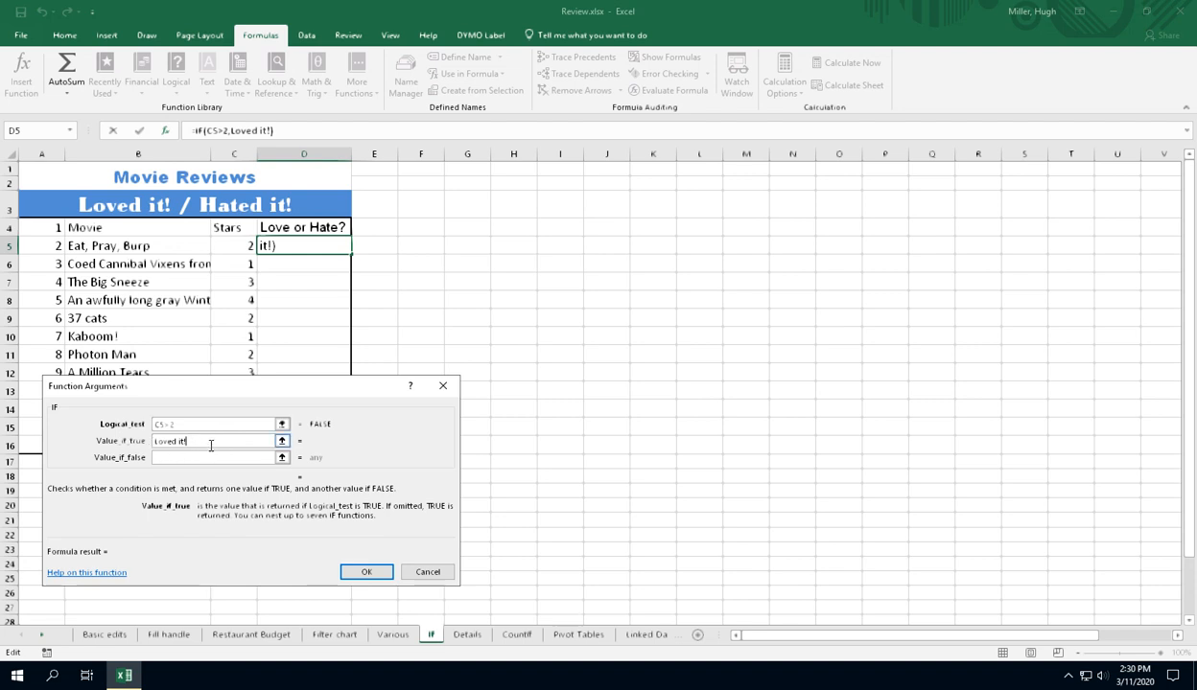
{"action": "left_click", "coordinate": [209, 457]}
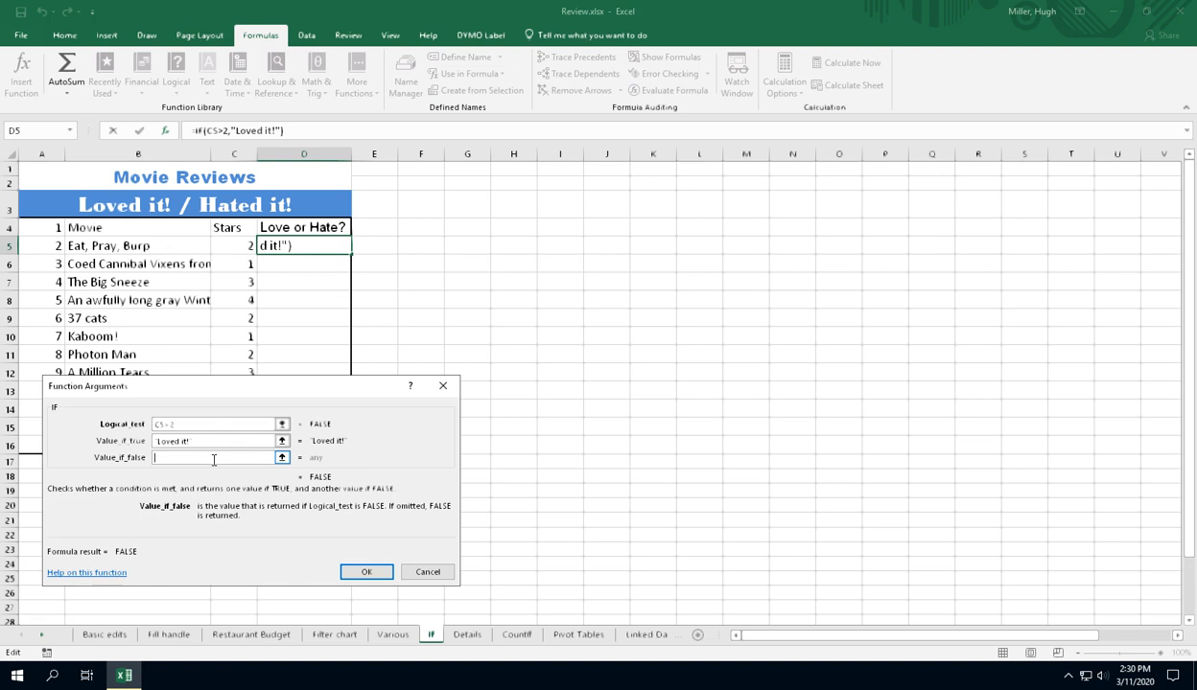
{"action": "type", "text": "Hated "}
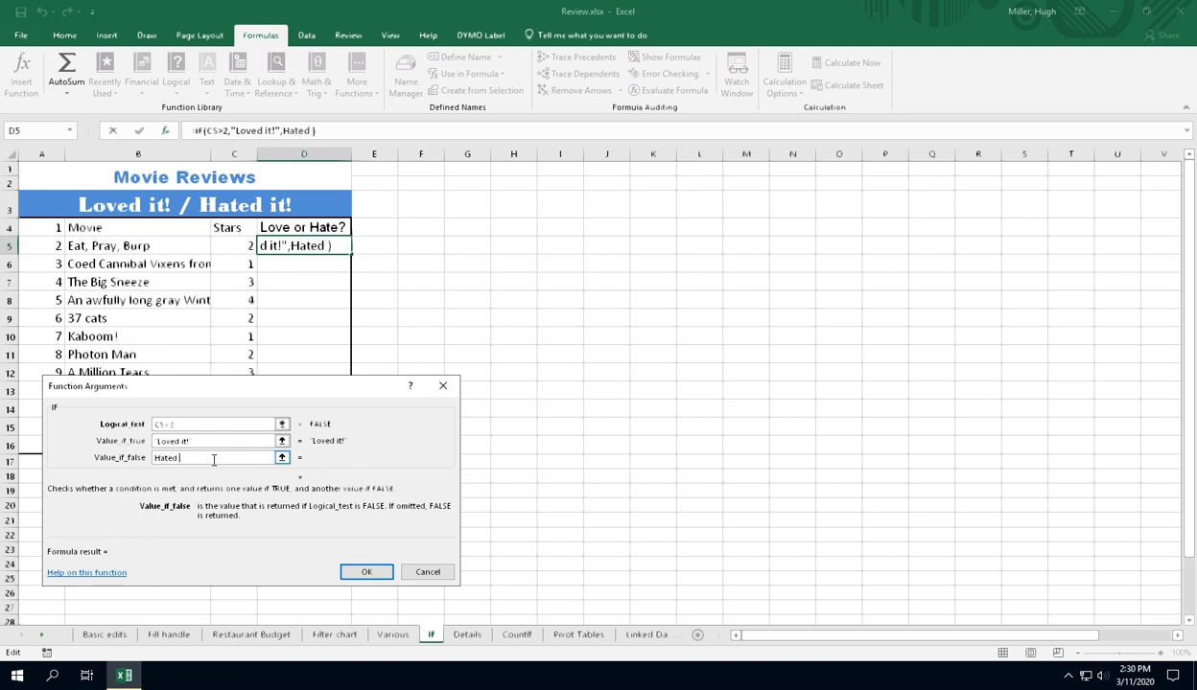
{"action": "type", "text": "it!"}
{"action": "left_click", "coordinate": [366, 571]}
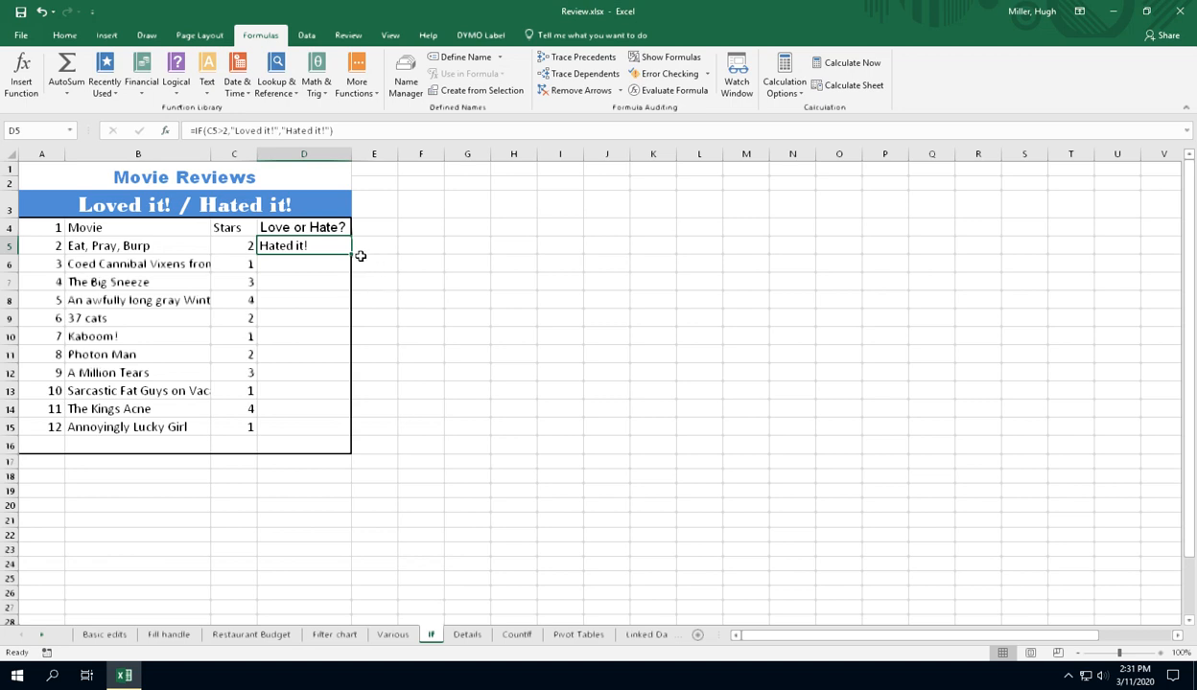
{"action": "left_click_drag", "start_coordinate": [353, 256], "coordinate": [341, 433]}
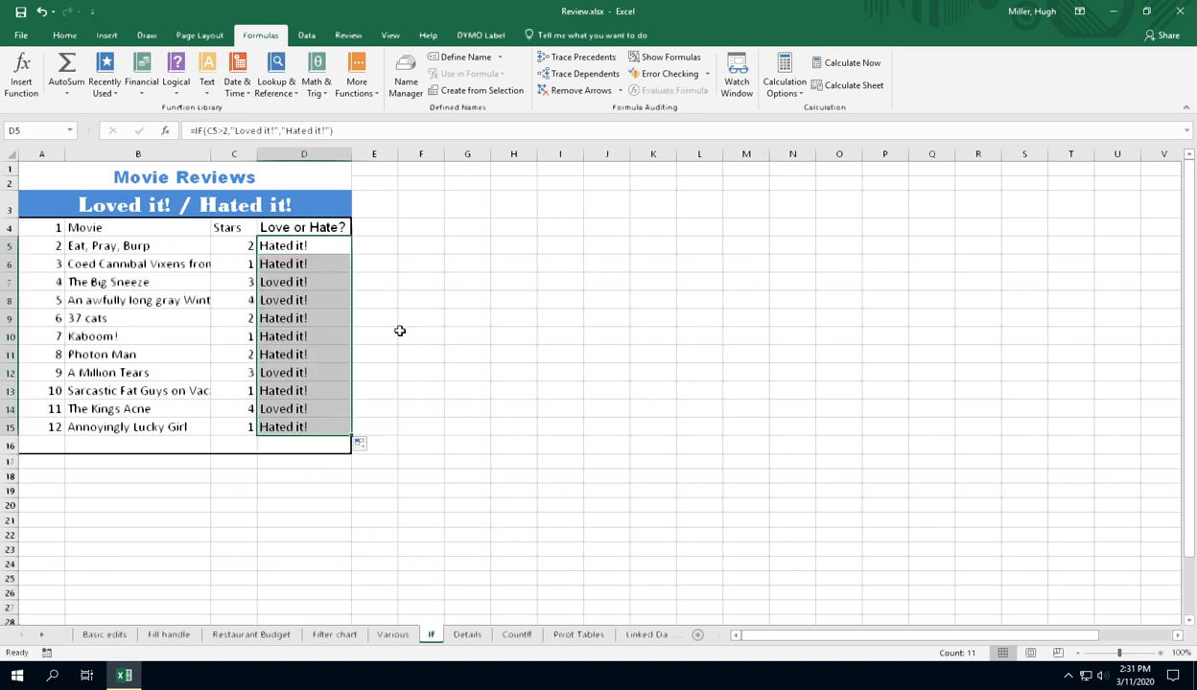
{"action": "left_click", "coordinate": [326, 272]}
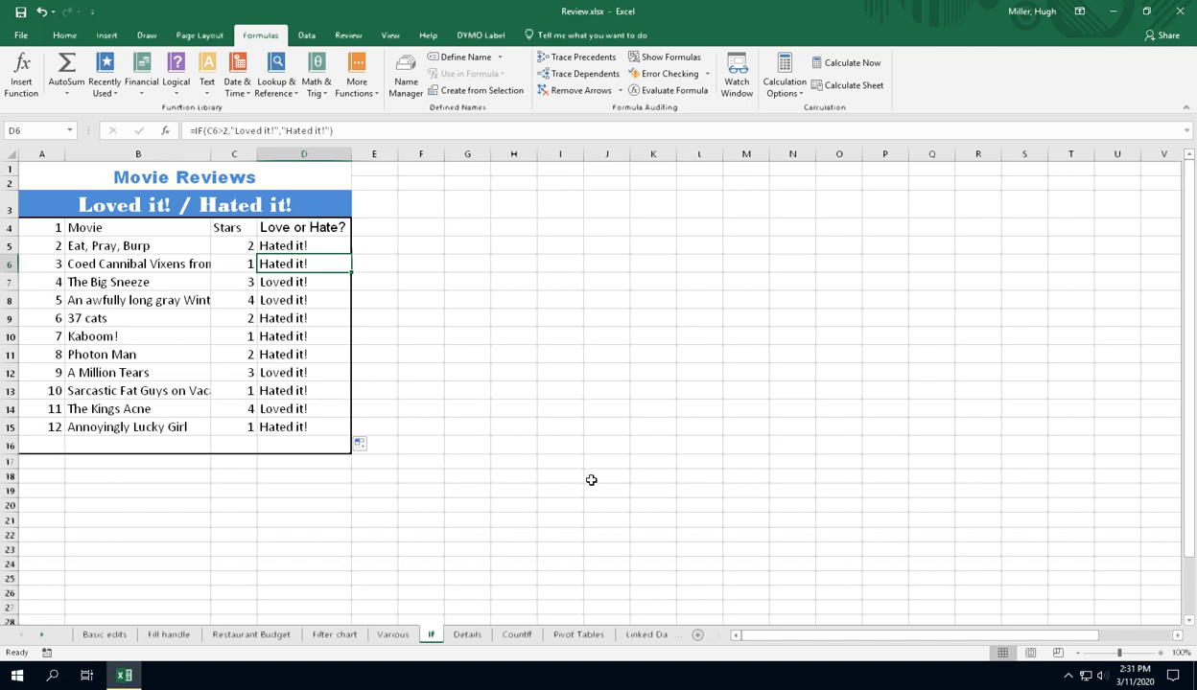
Open the Details sheet and review the weather row labels Altitude, High Temp, Low Temp, Rain and Snow in A5:A9
{"action": "left_click", "coordinate": [479, 636]}
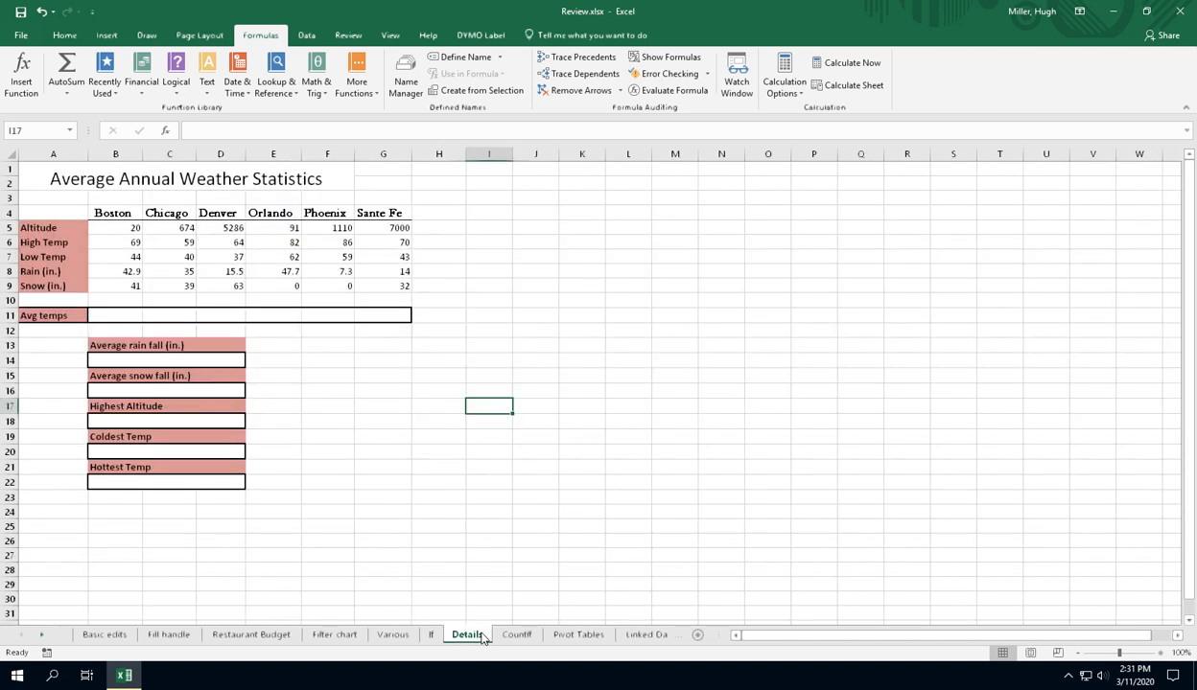
{"action": "left_click", "coordinate": [419, 524]}
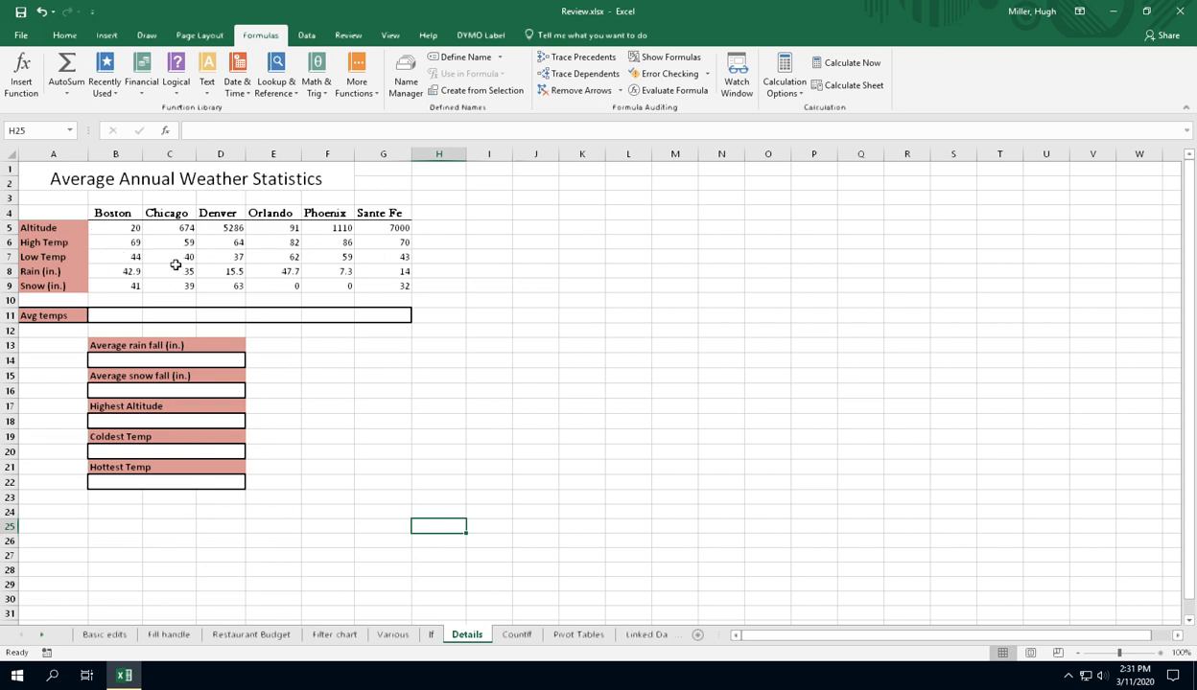
{"action": "left_click", "coordinate": [50, 228]}
{"action": "left_click", "coordinate": [65, 242]}
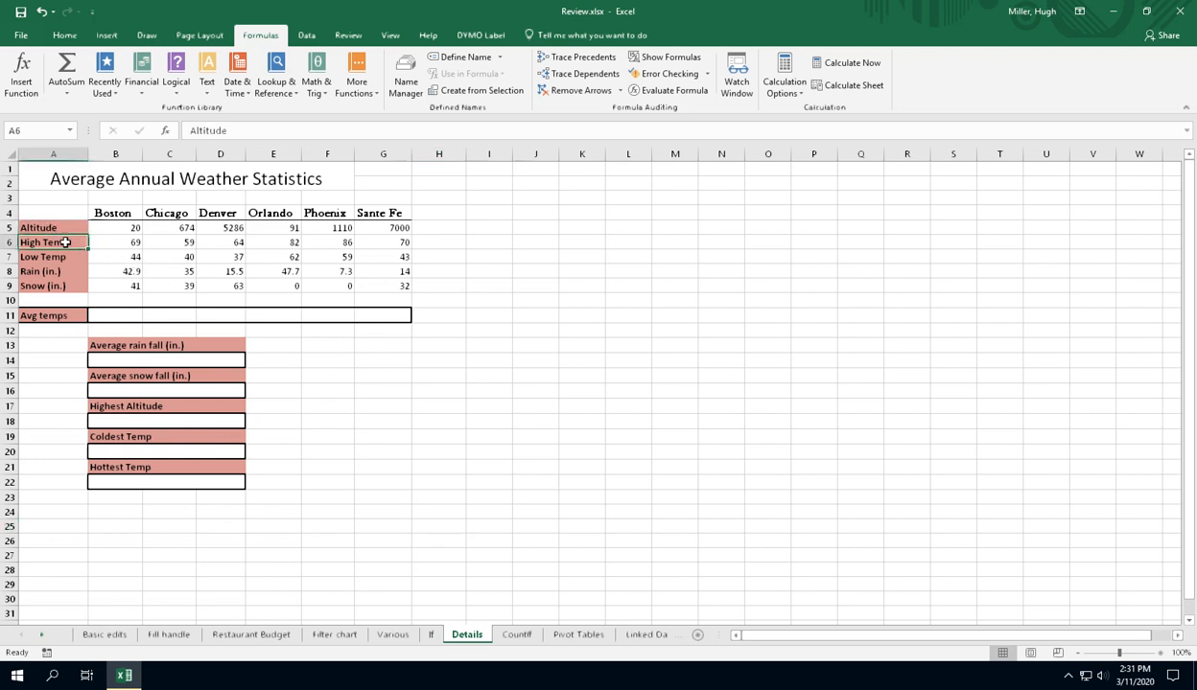
{"action": "left_click", "coordinate": [58, 256]}
{"action": "left_click", "coordinate": [52, 269]}
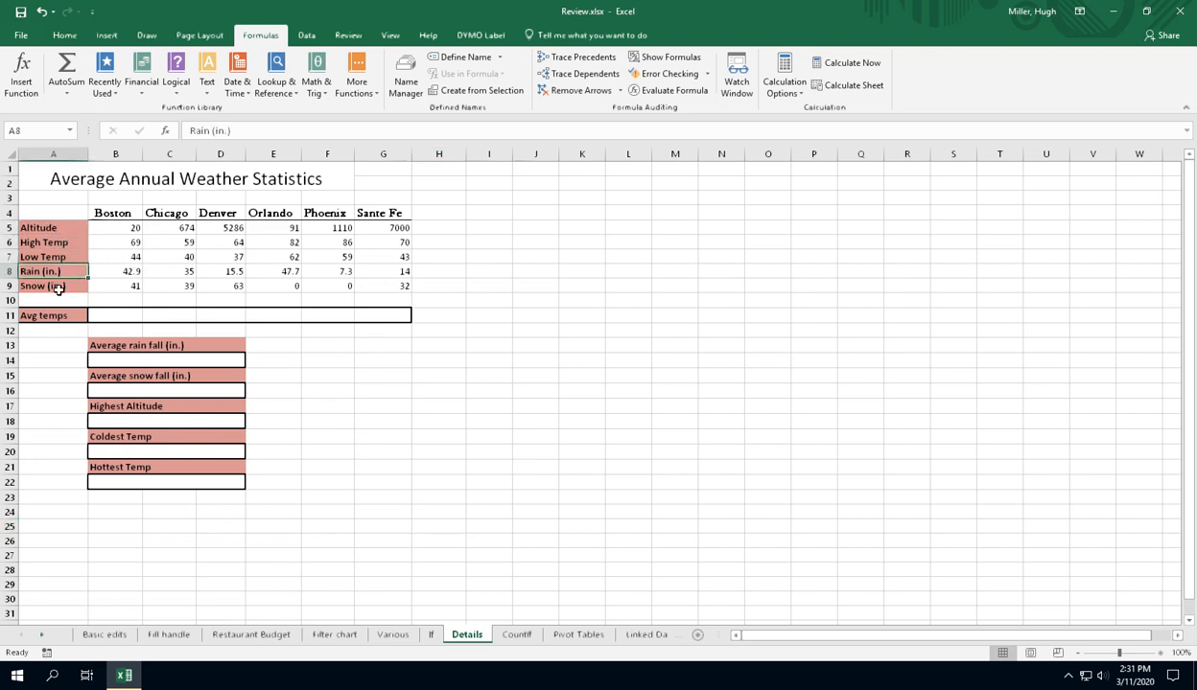
{"action": "left_click", "coordinate": [58, 287]}
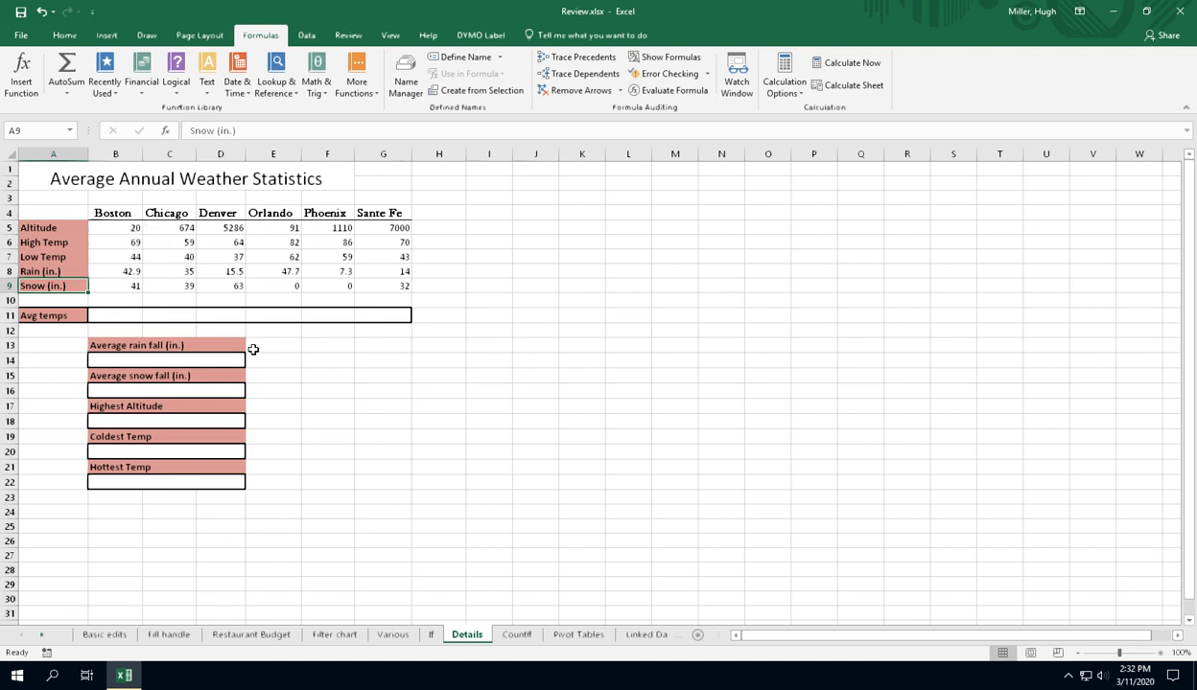
Average Boston's high and low temperatures (B6:B7) in B11 and copy the formula across the Avg temps row through G11
{"action": "left_click", "coordinate": [127, 317]}
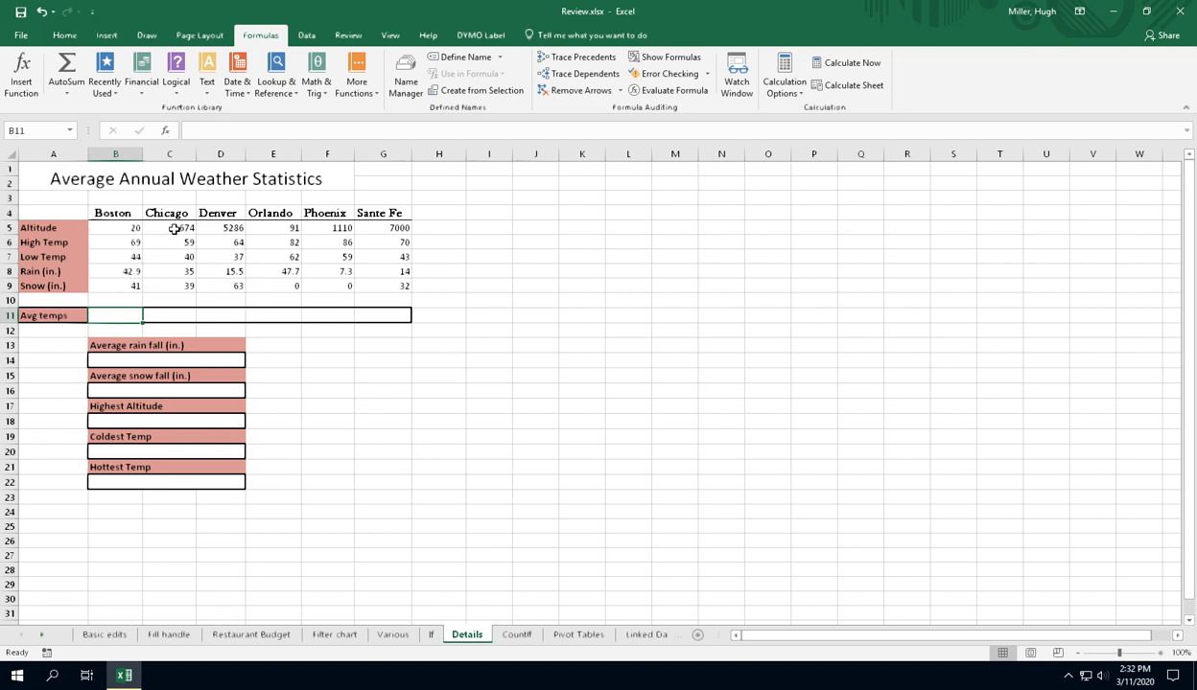
{"action": "left_click", "coordinate": [66, 35]}
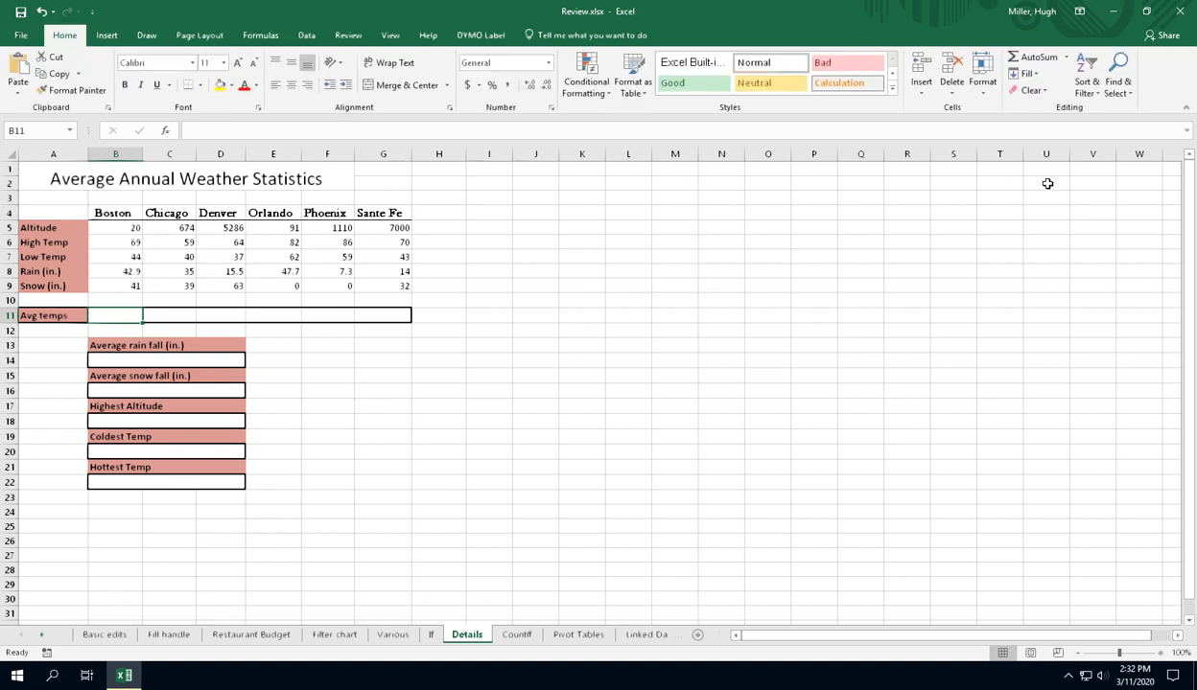
{"action": "left_click", "coordinate": [1067, 58]}
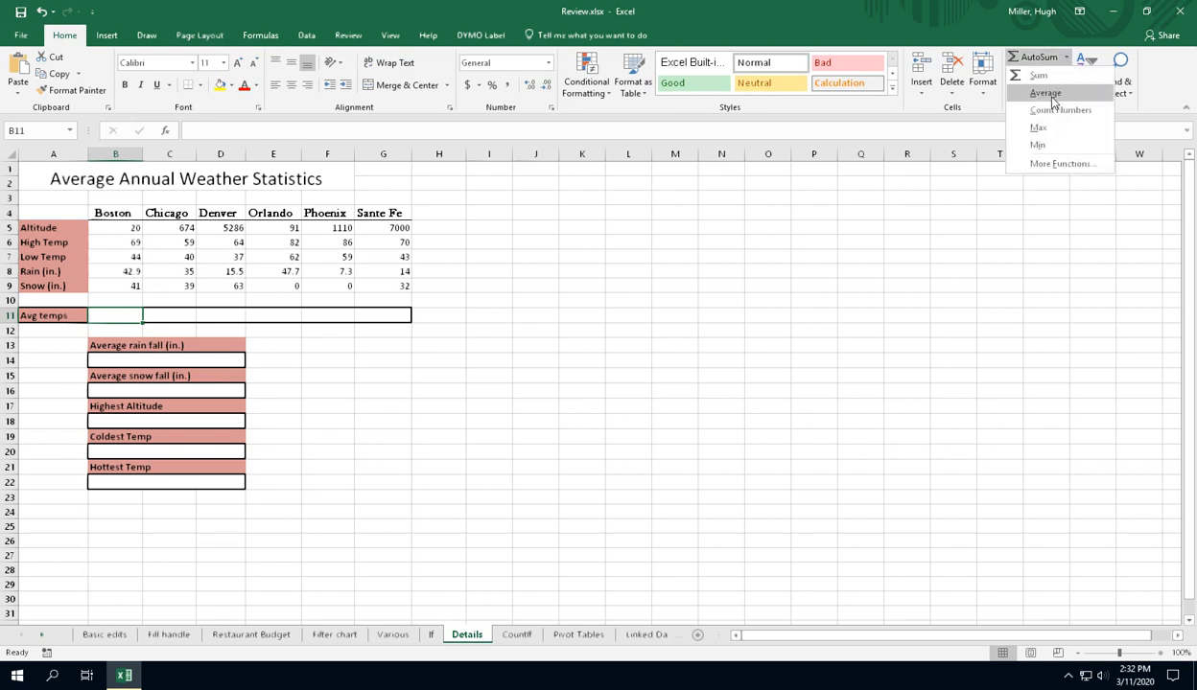
{"action": "left_click", "coordinate": [1050, 96]}
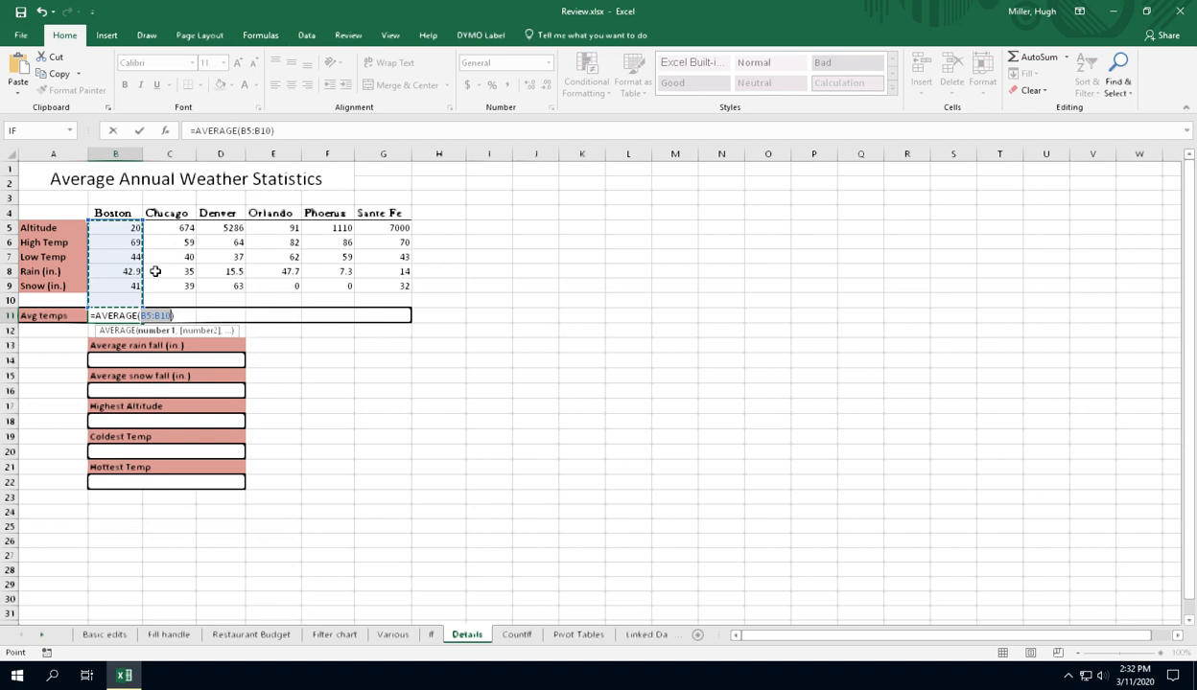
{"action": "left_click", "coordinate": [135, 243]}
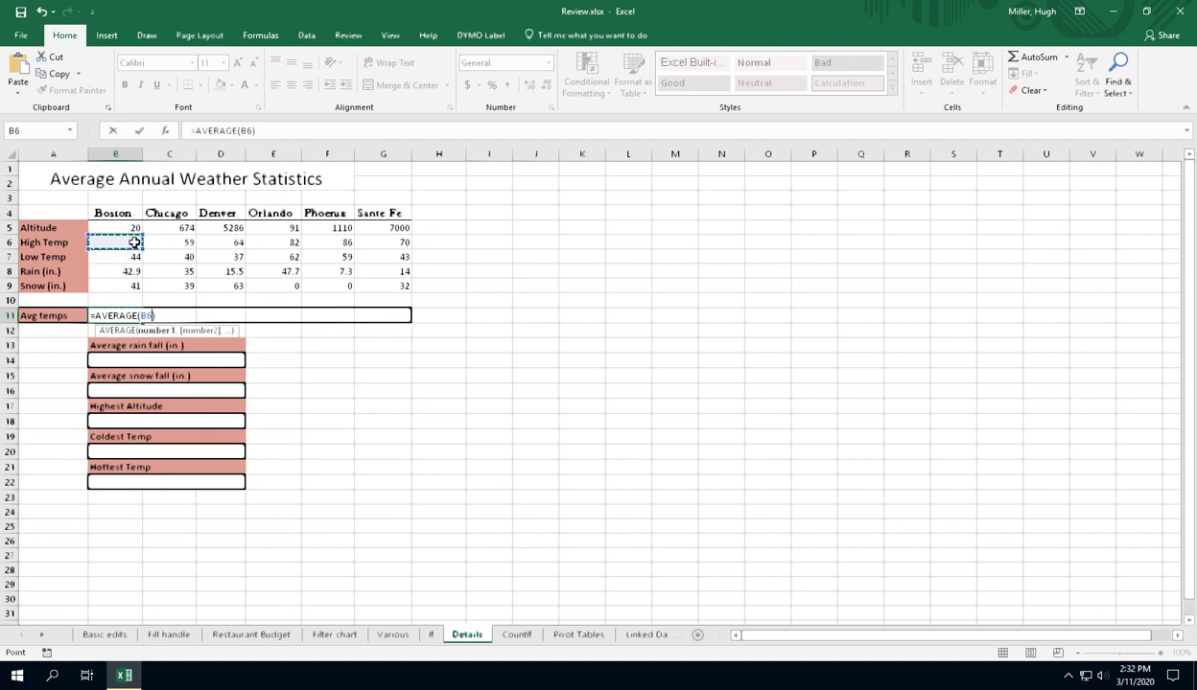
{"action": "left_click_drag", "start_coordinate": [134, 249], "coordinate": [131, 257]}
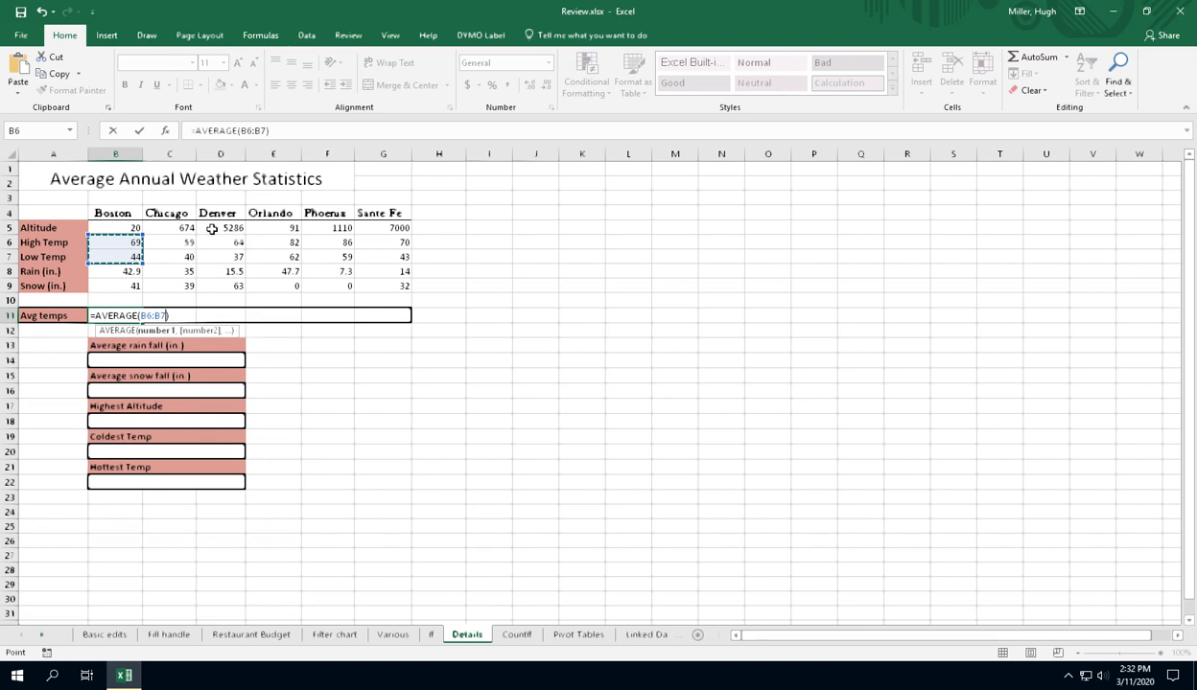
{"action": "left_click", "coordinate": [140, 131]}
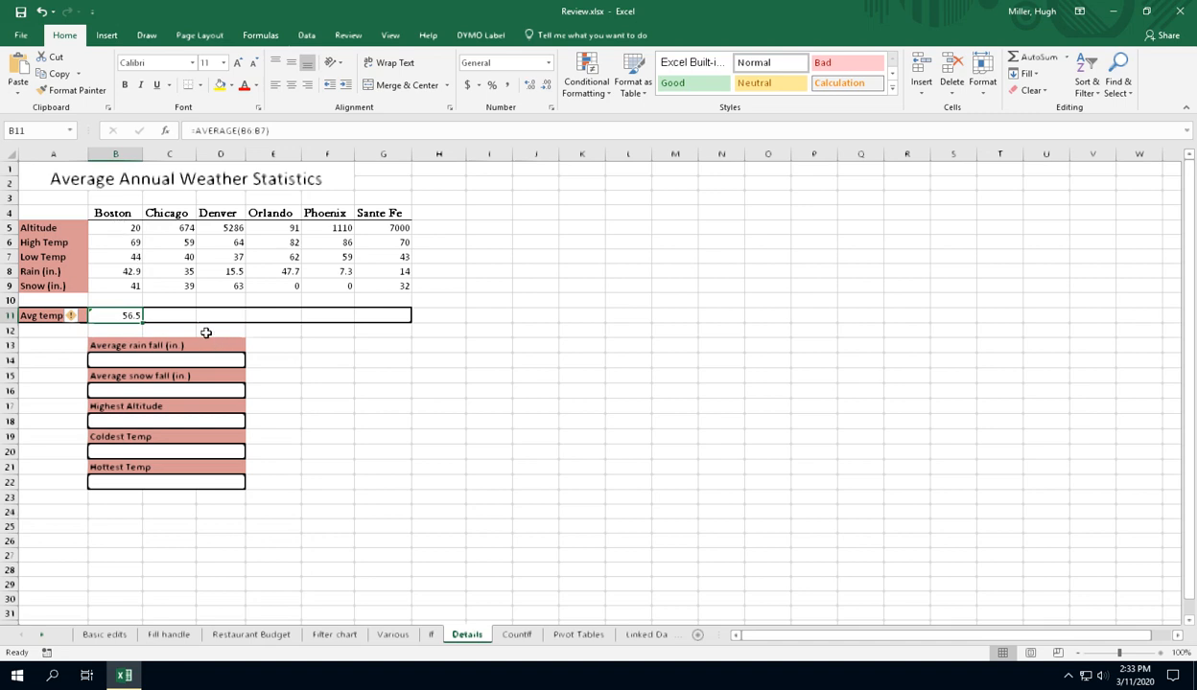
{"action": "left_click_drag", "start_coordinate": [143, 323], "coordinate": [408, 331]}
{"action": "left_click", "coordinate": [456, 349]}
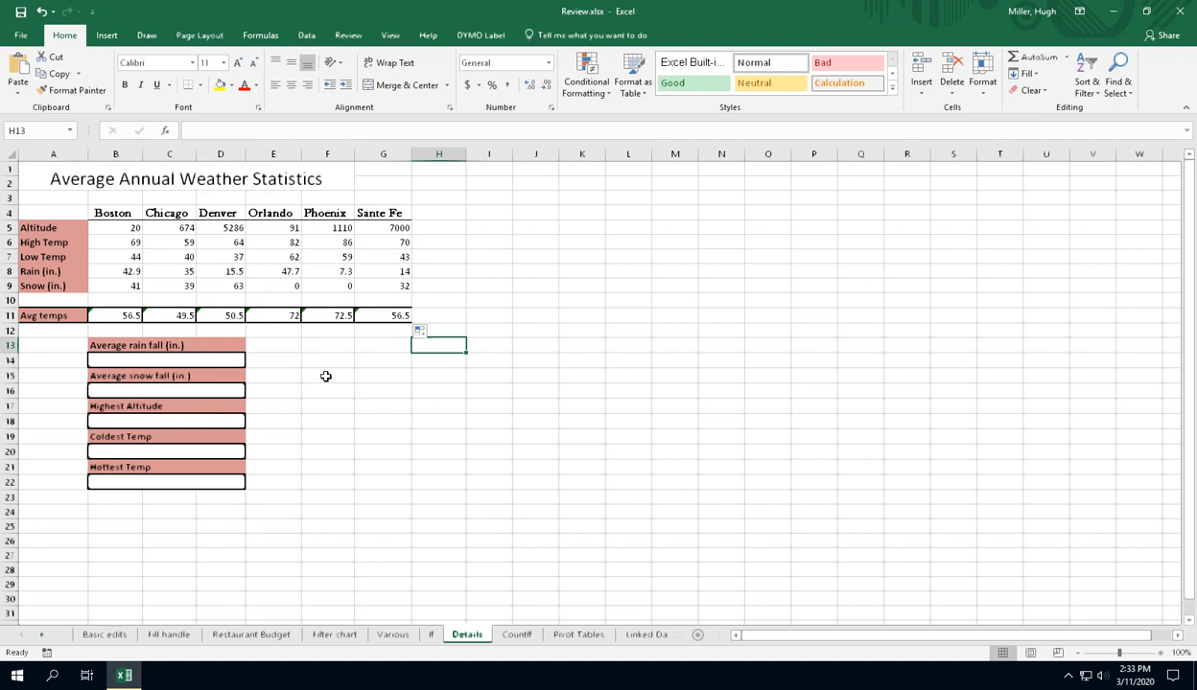
Calculate the average rainfall in B14 with an AVERAGE of the Rain row, B8:G8
{"action": "left_click", "coordinate": [202, 360]}
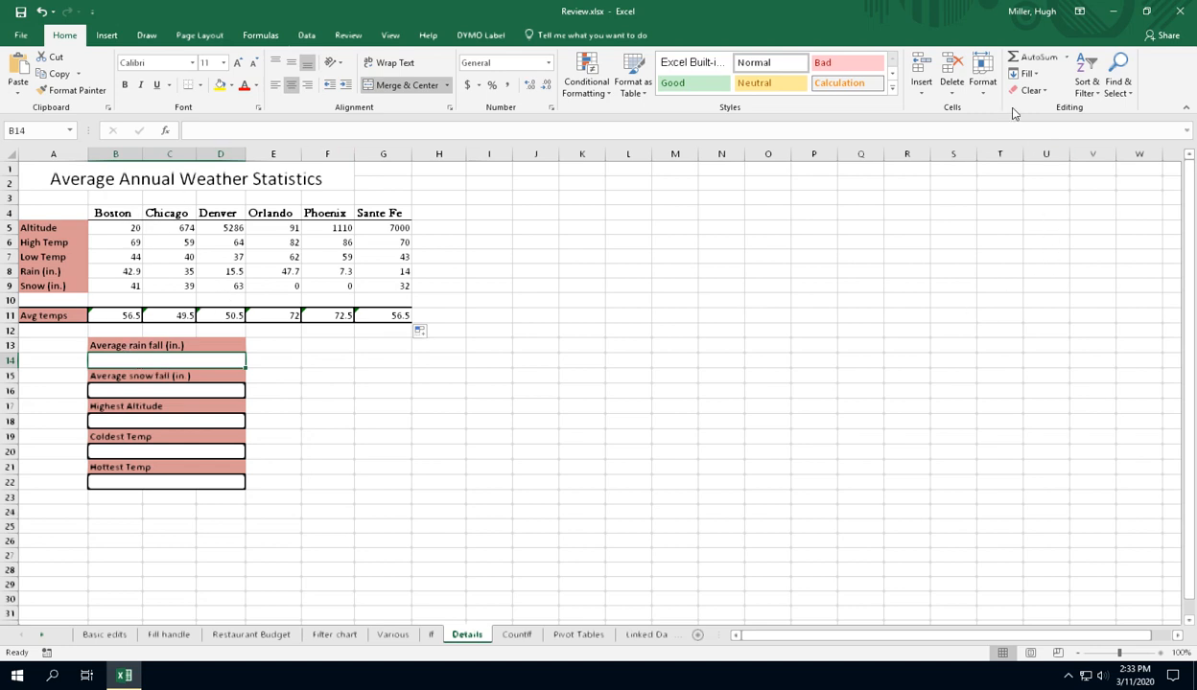
{"action": "left_click", "coordinate": [1065, 57]}
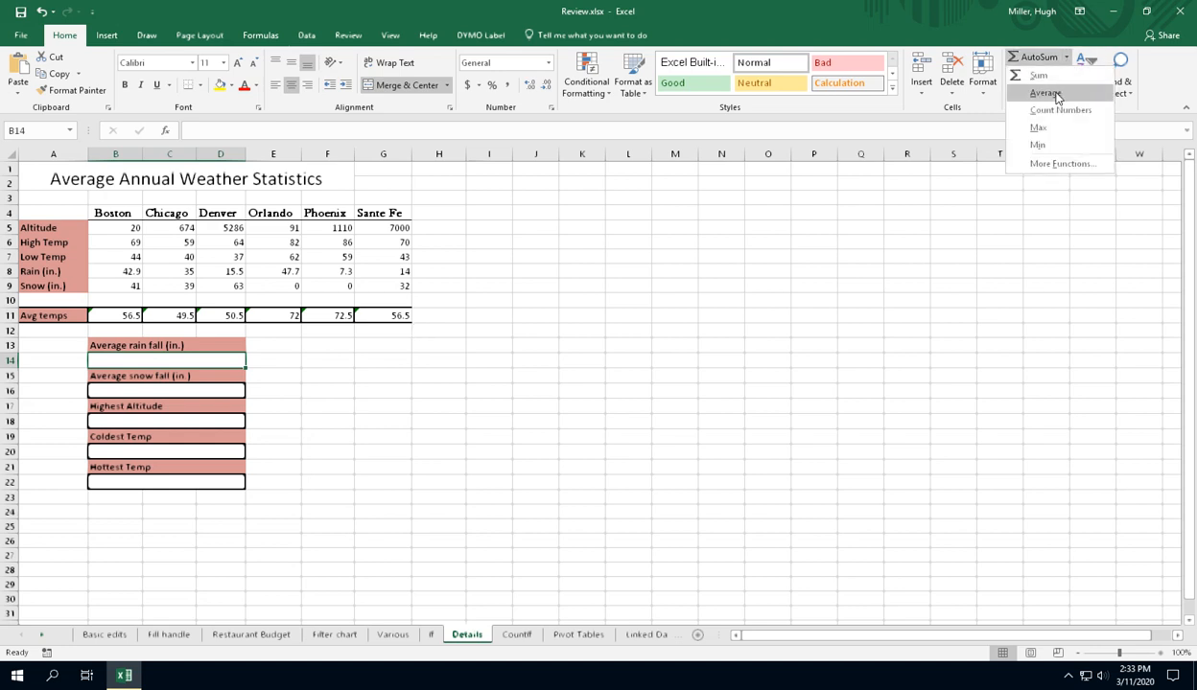
{"action": "left_click", "coordinate": [1045, 92]}
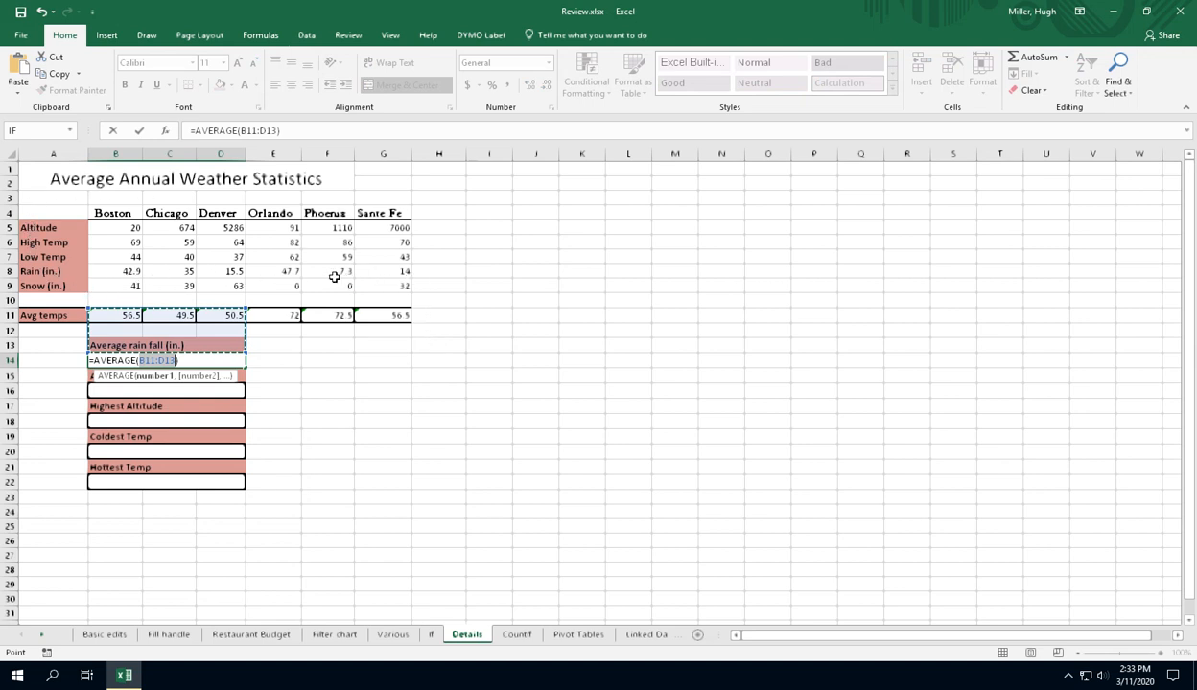
{"action": "left_click_drag", "start_coordinate": [131, 272], "coordinate": [382, 273]}
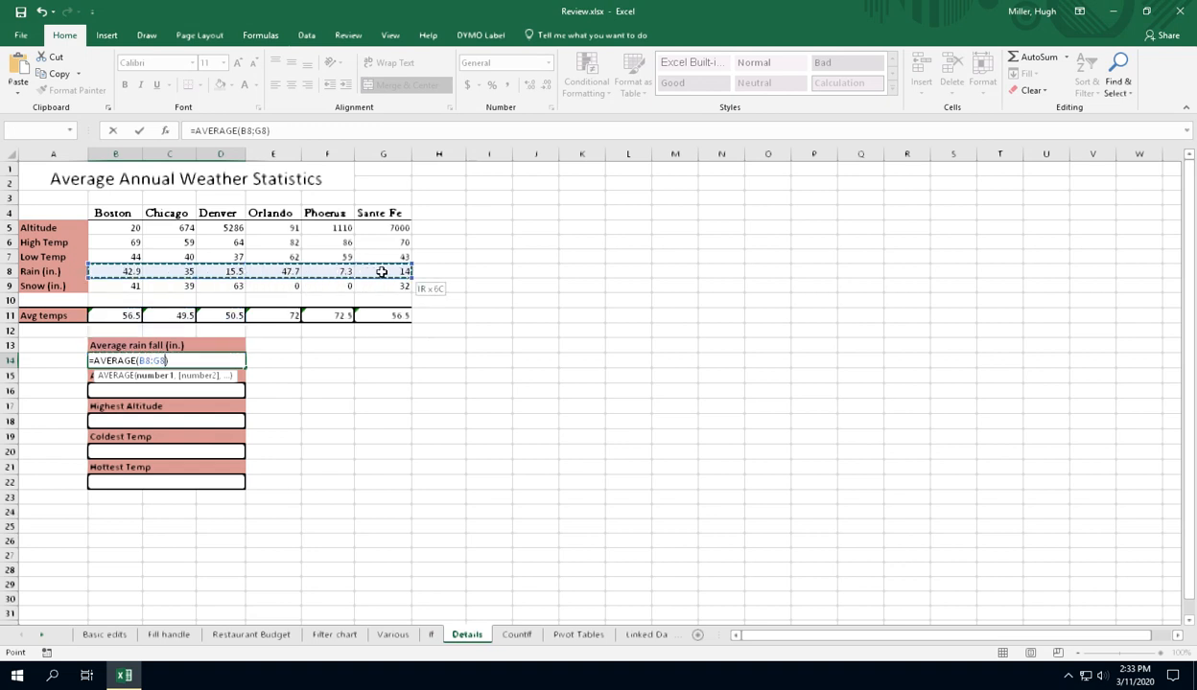
{"action": "left_click", "coordinate": [139, 131]}
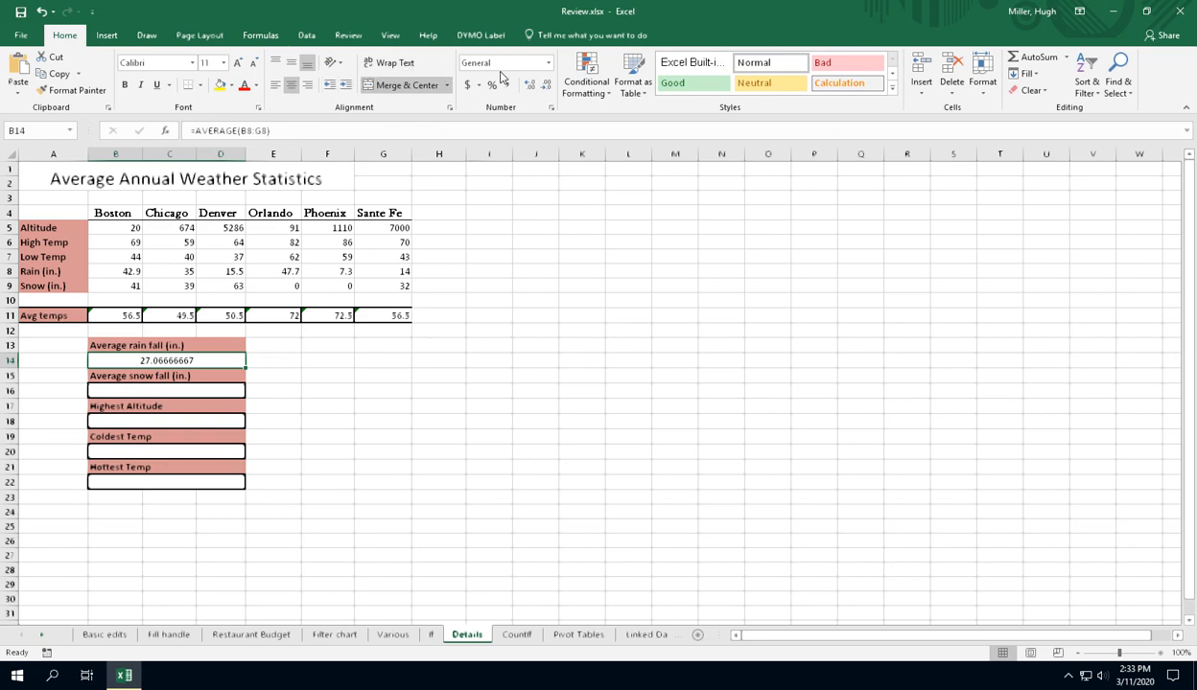
Set the number format of the average rainfall cell B14 to Text
{"action": "left_click", "coordinate": [548, 62]}
{"action": "left_click", "coordinate": [513, 86]}
{"action": "left_click", "coordinate": [549, 62]}
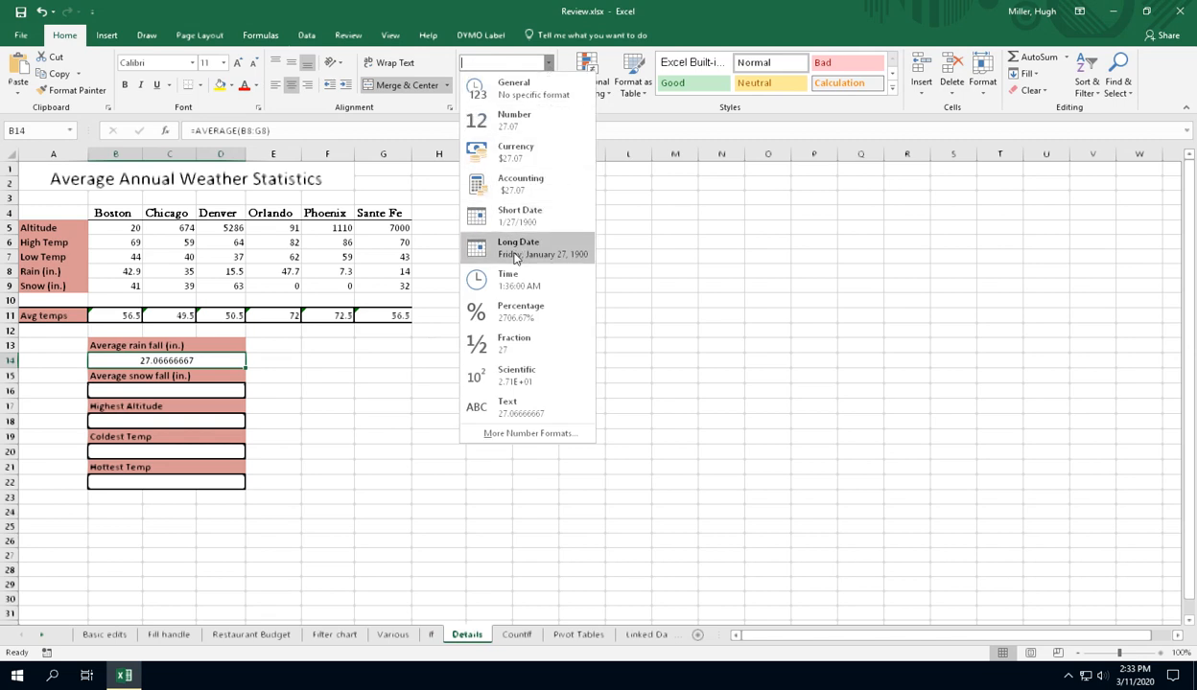
{"action": "left_click", "coordinate": [535, 412]}
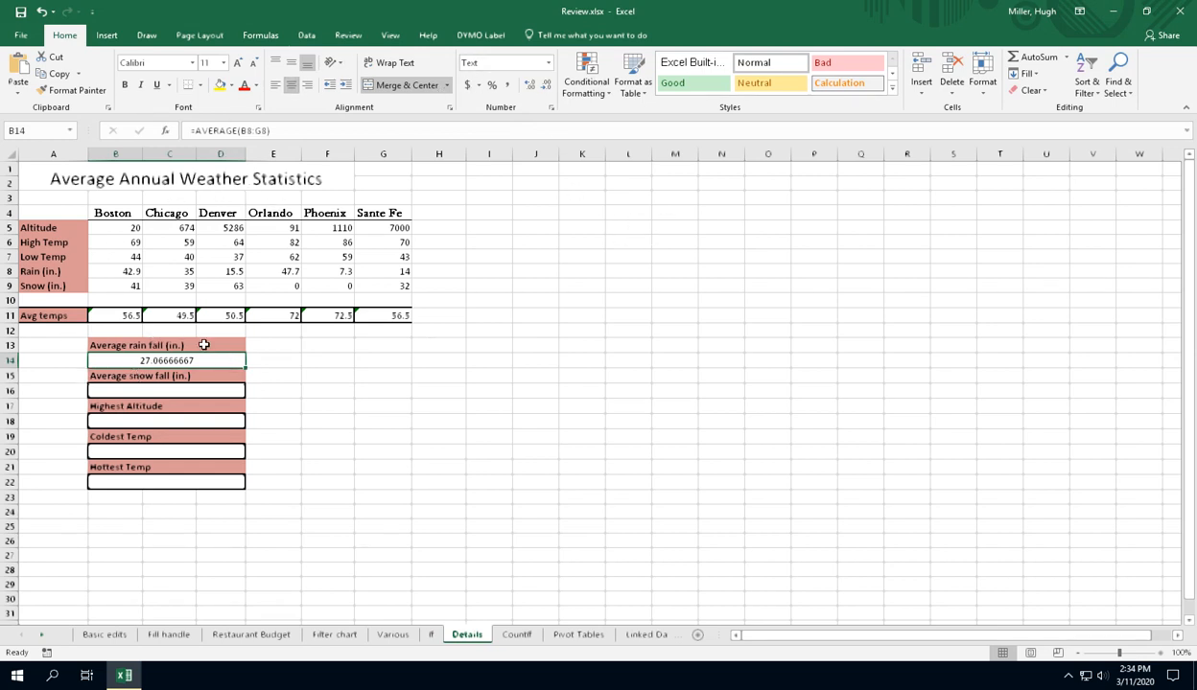
Calculate the average snowfall in B16 with an AVERAGE of the Snow row, B9:G9
{"action": "left_click", "coordinate": [210, 391]}
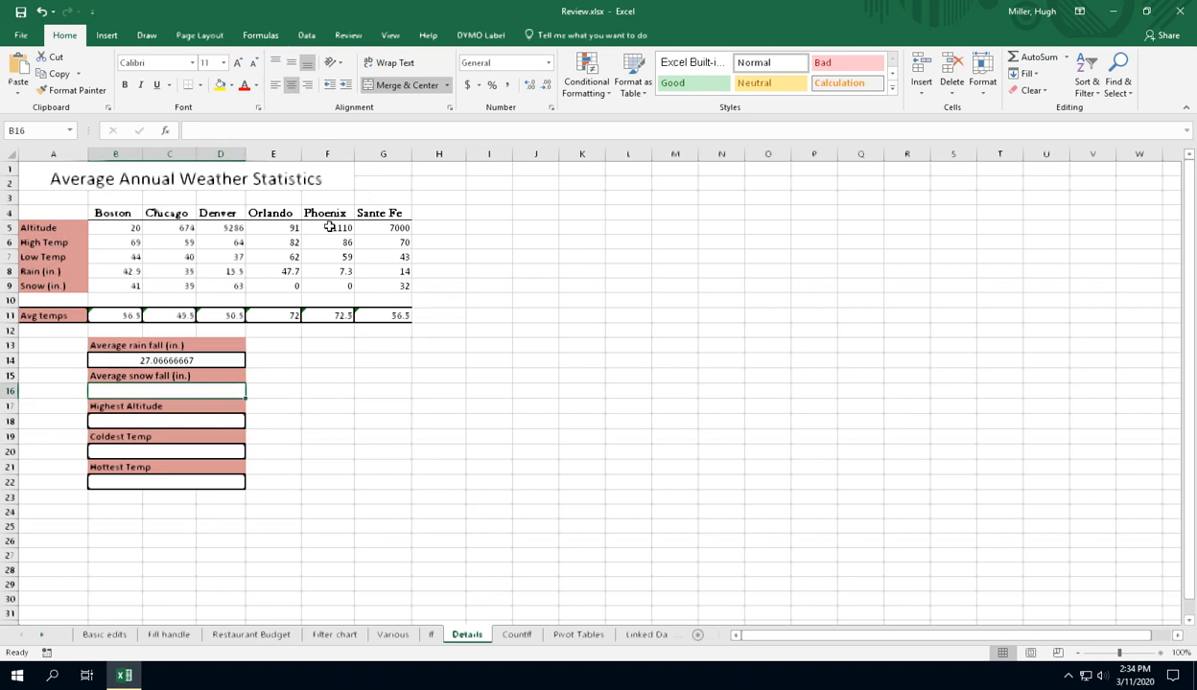
{"action": "left_click", "coordinate": [1068, 66]}
{"action": "left_click", "coordinate": [1040, 92]}
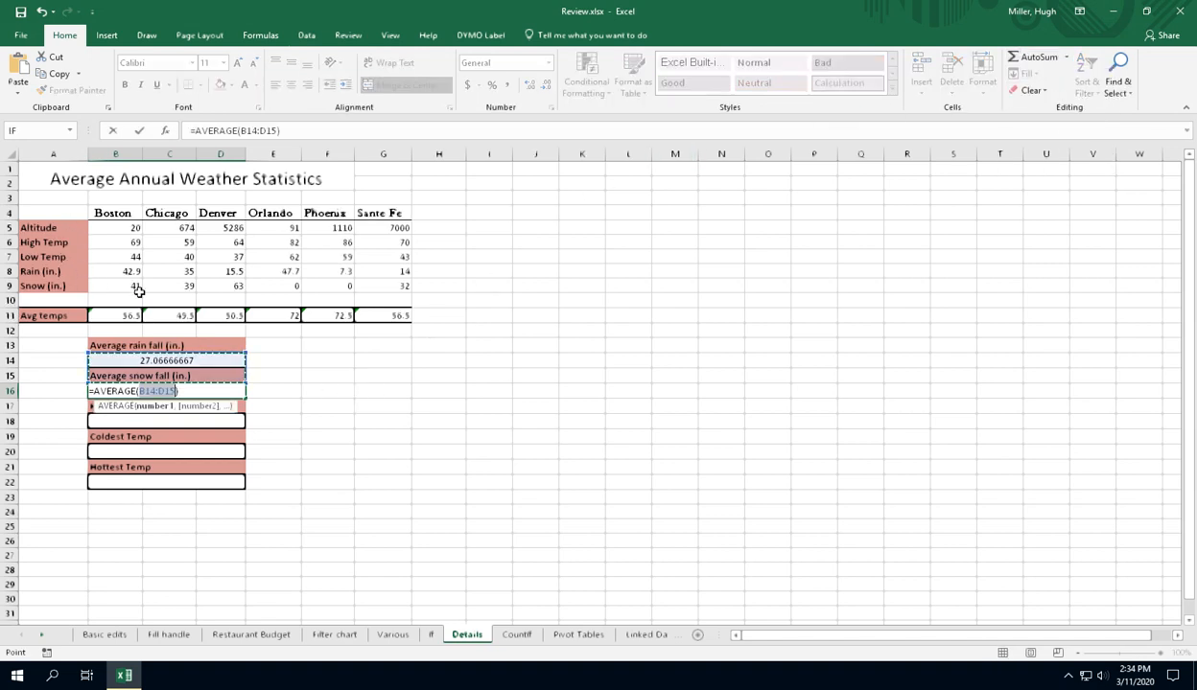
{"action": "left_click_drag", "start_coordinate": [132, 285], "coordinate": [409, 284]}
{"action": "left_click", "coordinate": [140, 130]}
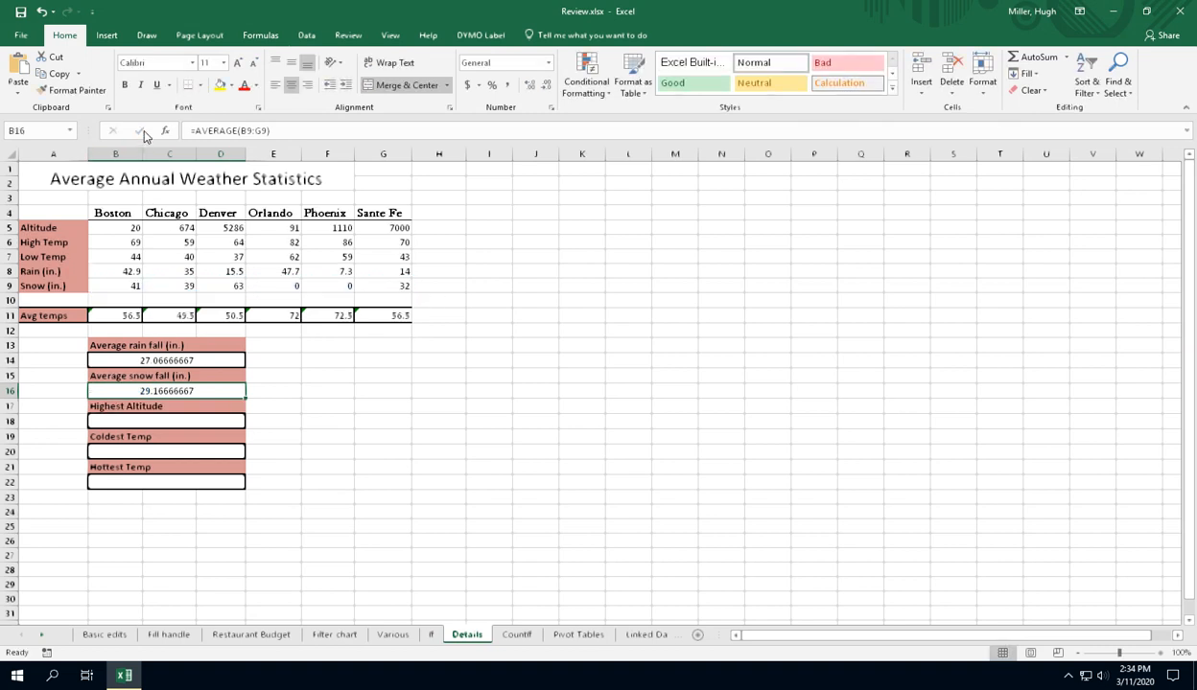
{"action": "left_click", "coordinate": [388, 513]}
Find the highest altitude in B18 with a MAX of the Altitude row, B5:G5
{"action": "left_click", "coordinate": [202, 421]}
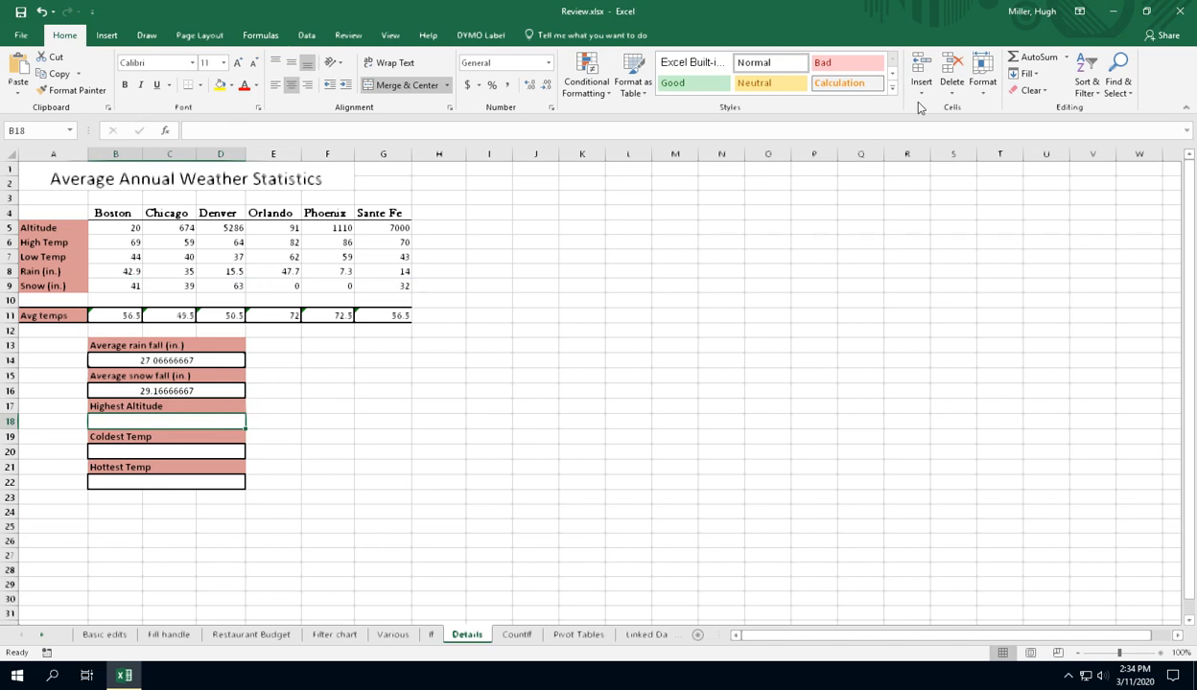
{"action": "left_click", "coordinate": [1064, 59]}
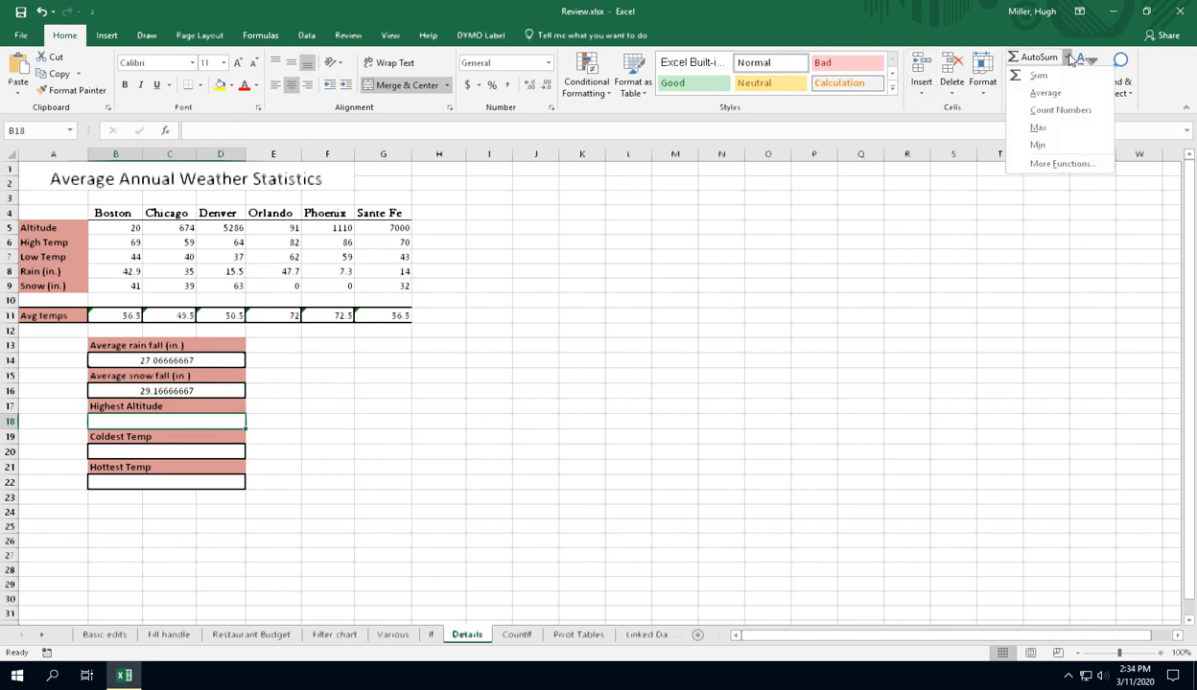
{"action": "left_click", "coordinate": [1050, 127]}
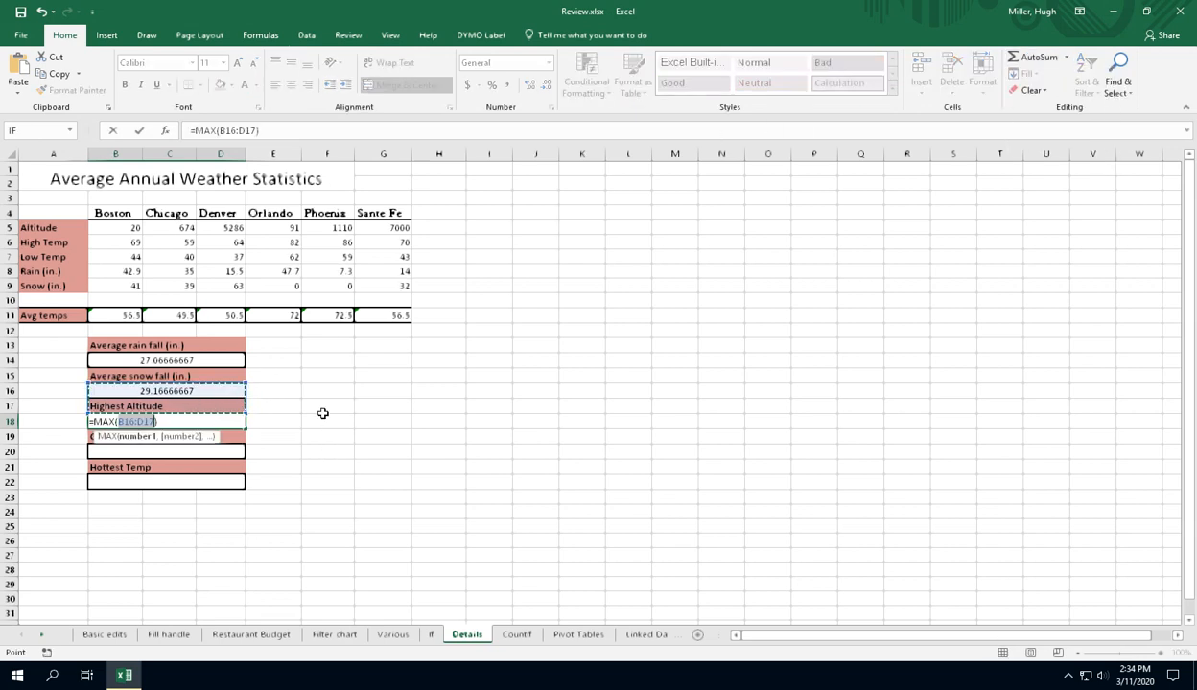
{"action": "left_click_drag", "start_coordinate": [130, 227], "coordinate": [382, 229]}
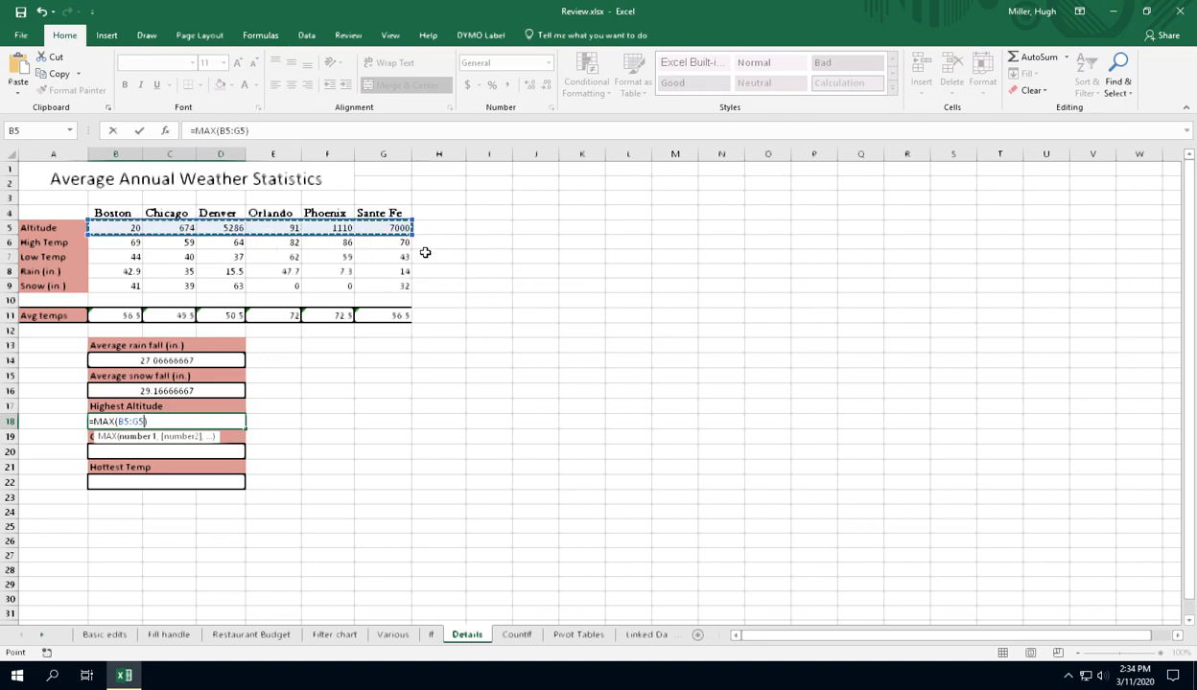
{"action": "left_click", "coordinate": [140, 131]}
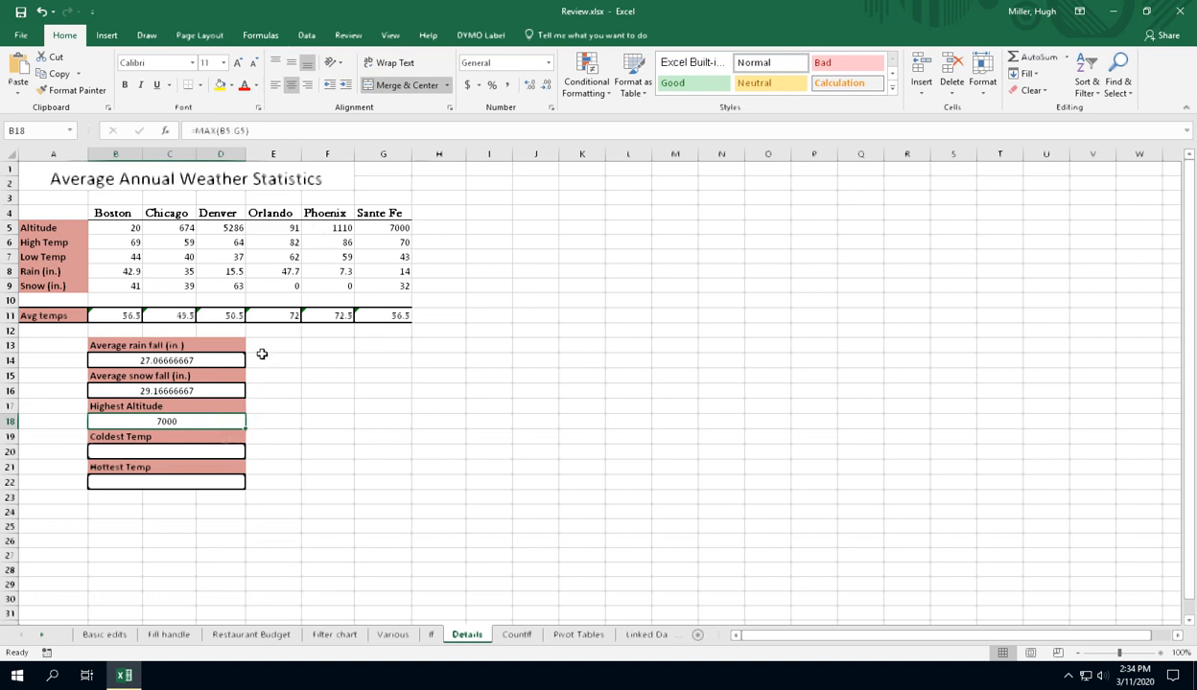
Find the coldest temperature in B20 with a MIN of the Low Temp row, B7:G7
{"action": "left_click", "coordinate": [223, 450]}
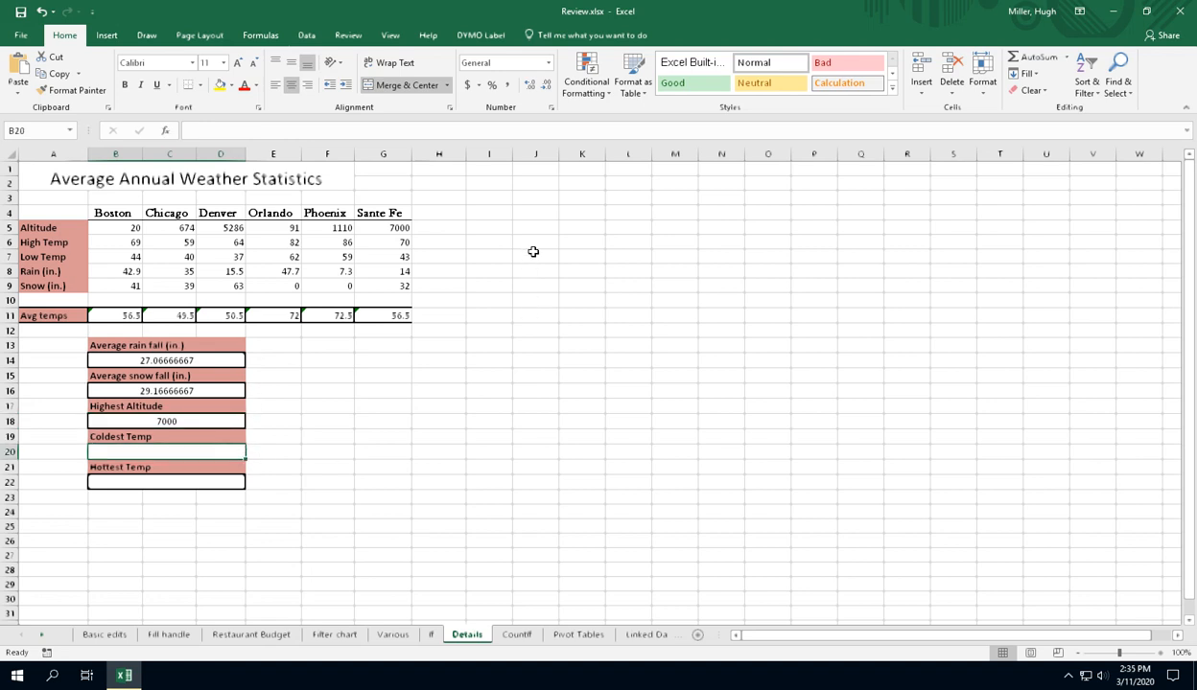
{"action": "left_click", "coordinate": [1065, 57]}
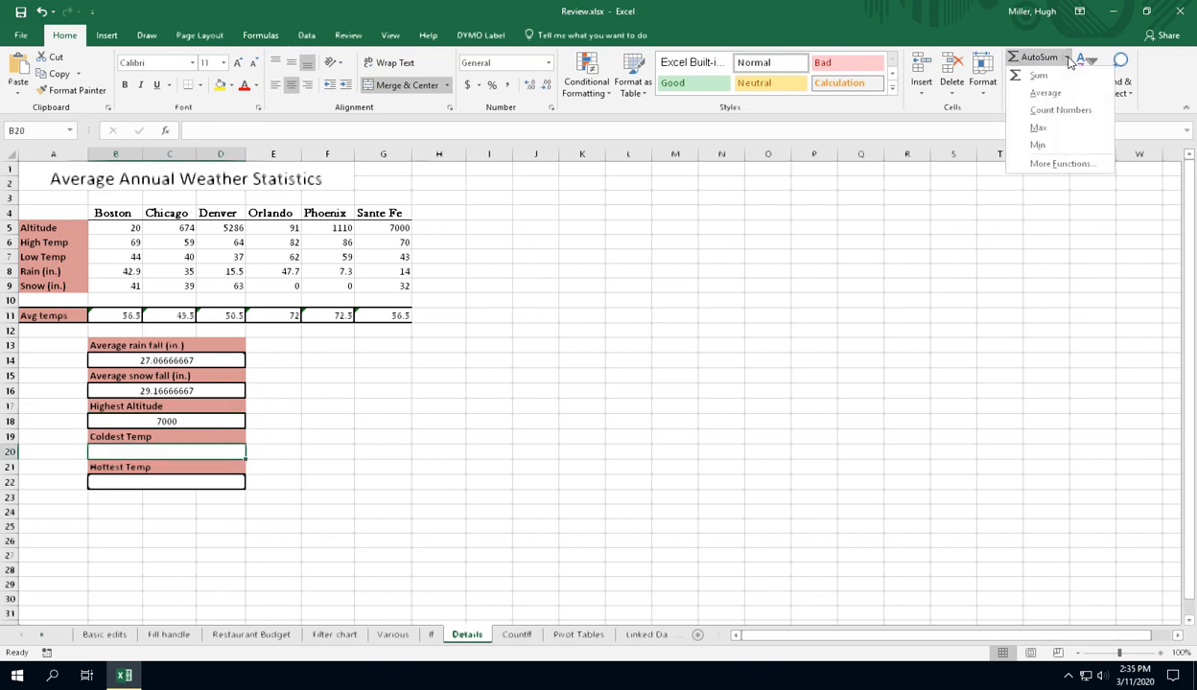
{"action": "left_click", "coordinate": [1038, 143]}
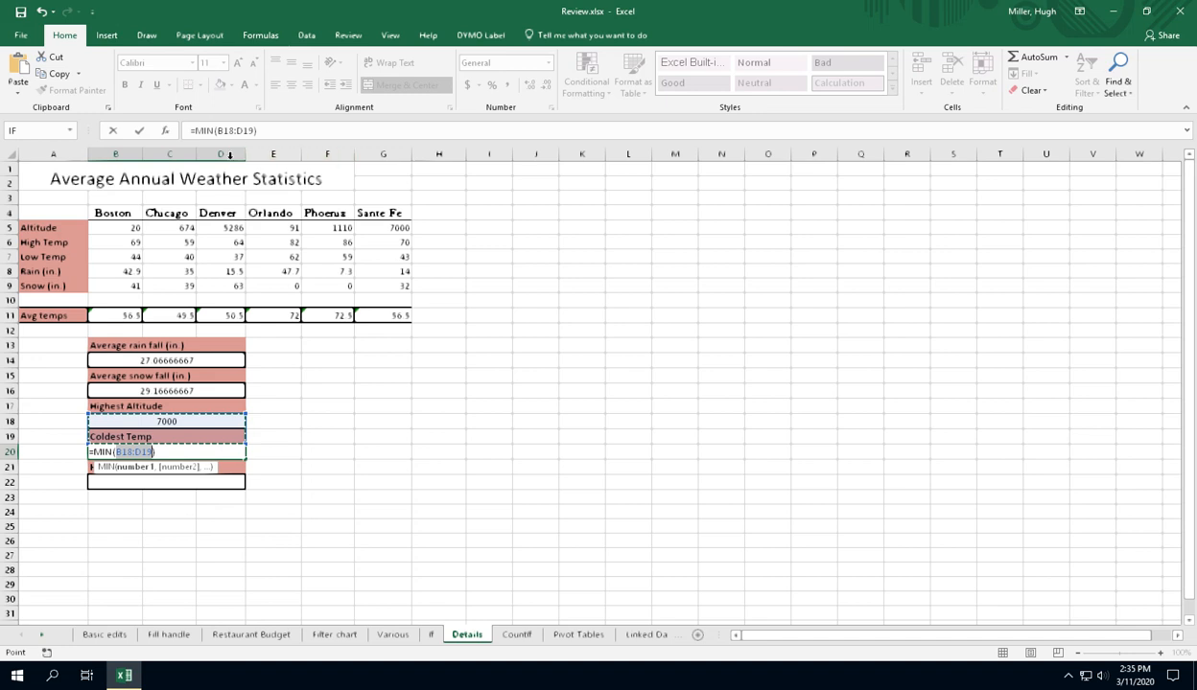
{"action": "left_click_drag", "start_coordinate": [123, 259], "coordinate": [369, 259]}
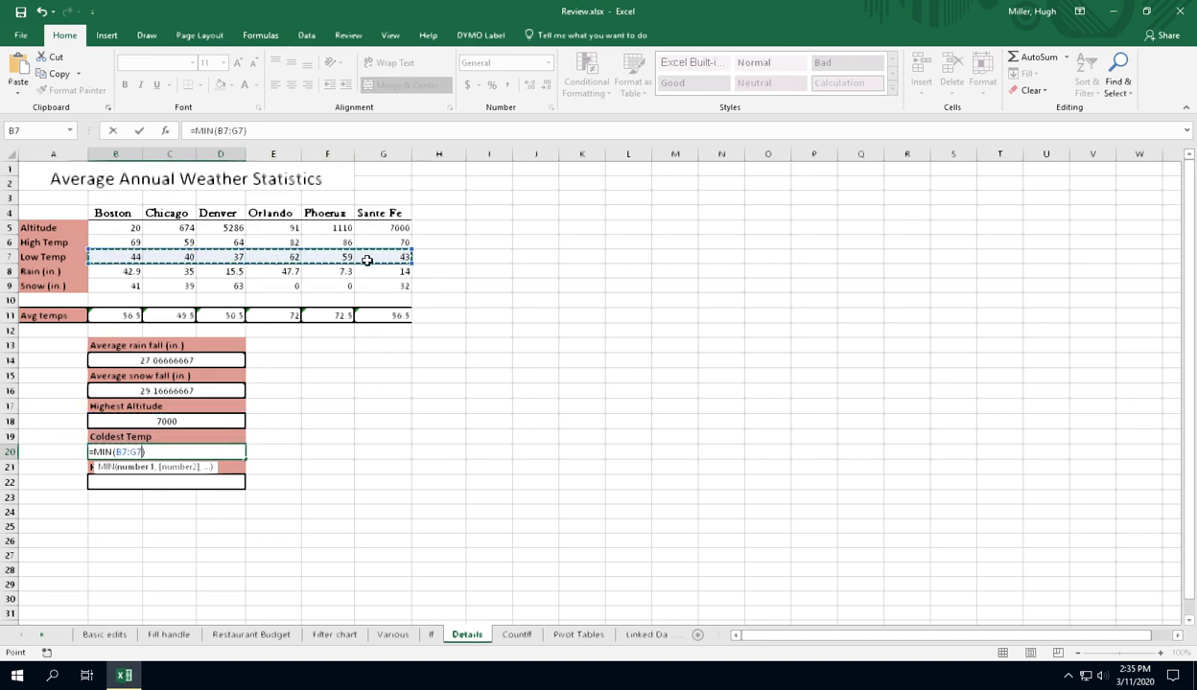
{"action": "left_click", "coordinate": [138, 129]}
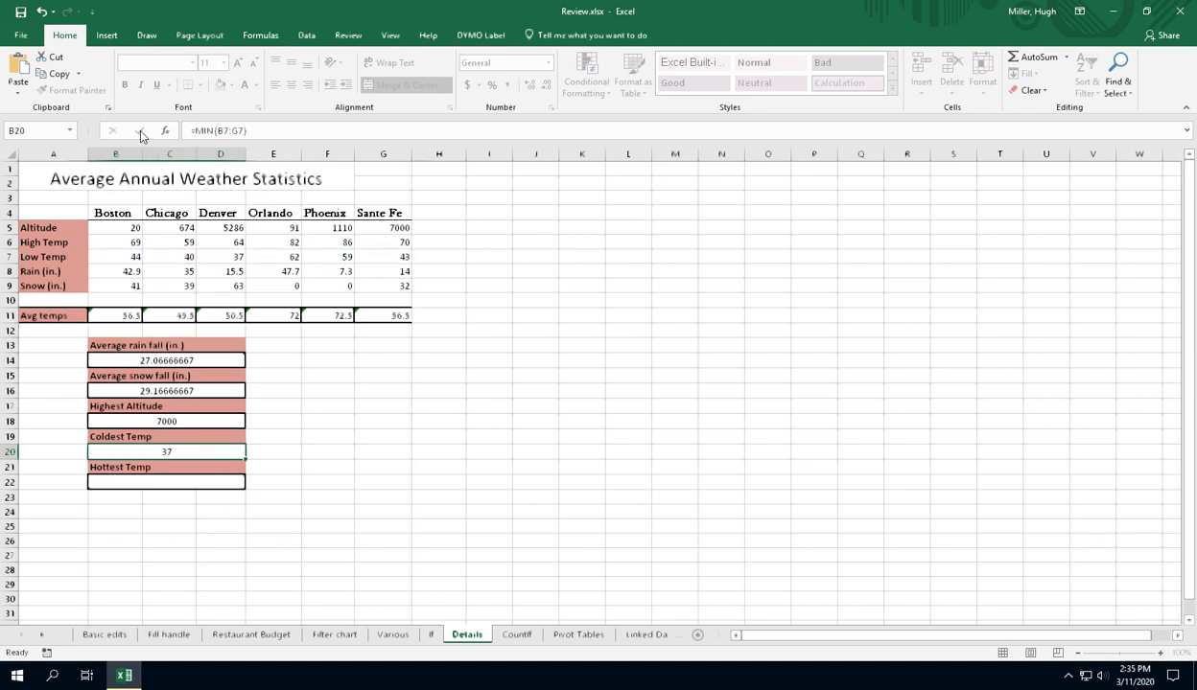
Find the hottest temperature in B22 with a MAX of the High Temp row, B6:G6
{"action": "left_click", "coordinate": [191, 486]}
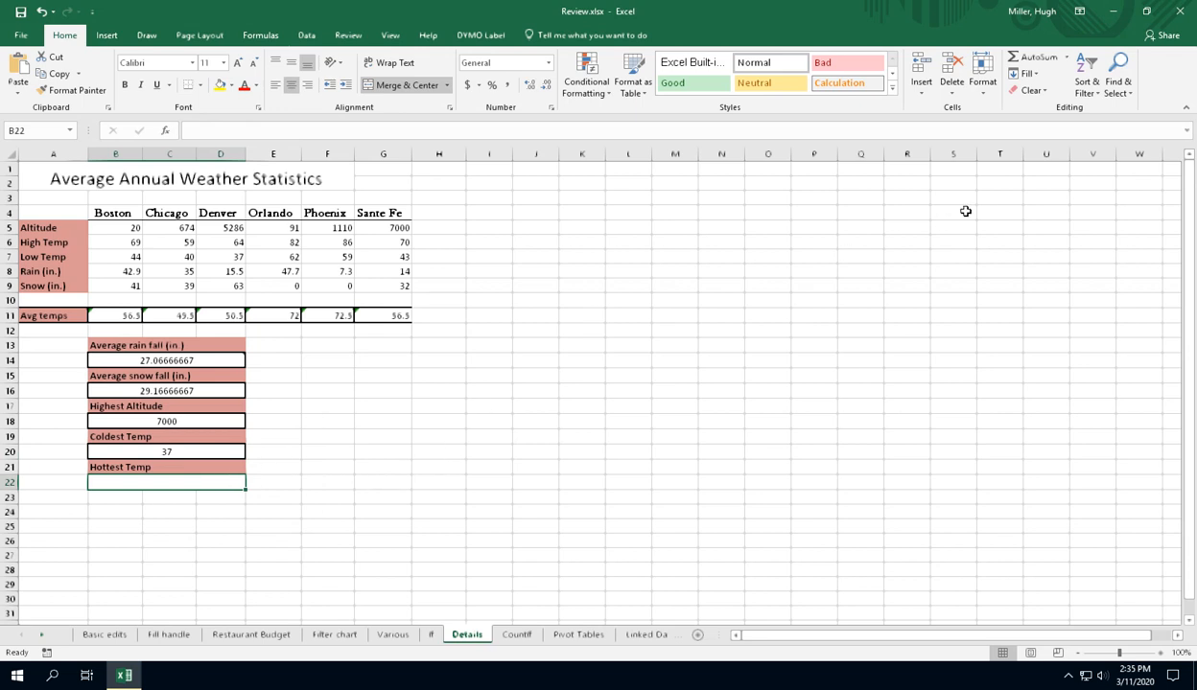
{"action": "left_click", "coordinate": [1066, 60]}
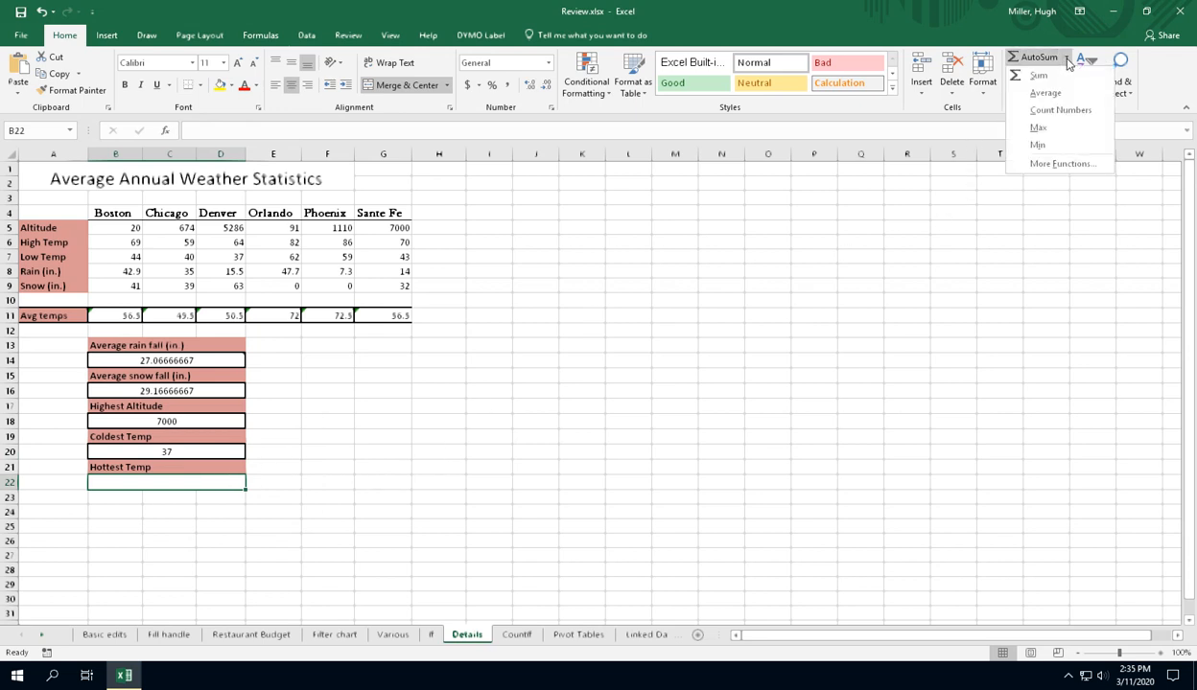
{"action": "left_click", "coordinate": [1053, 132]}
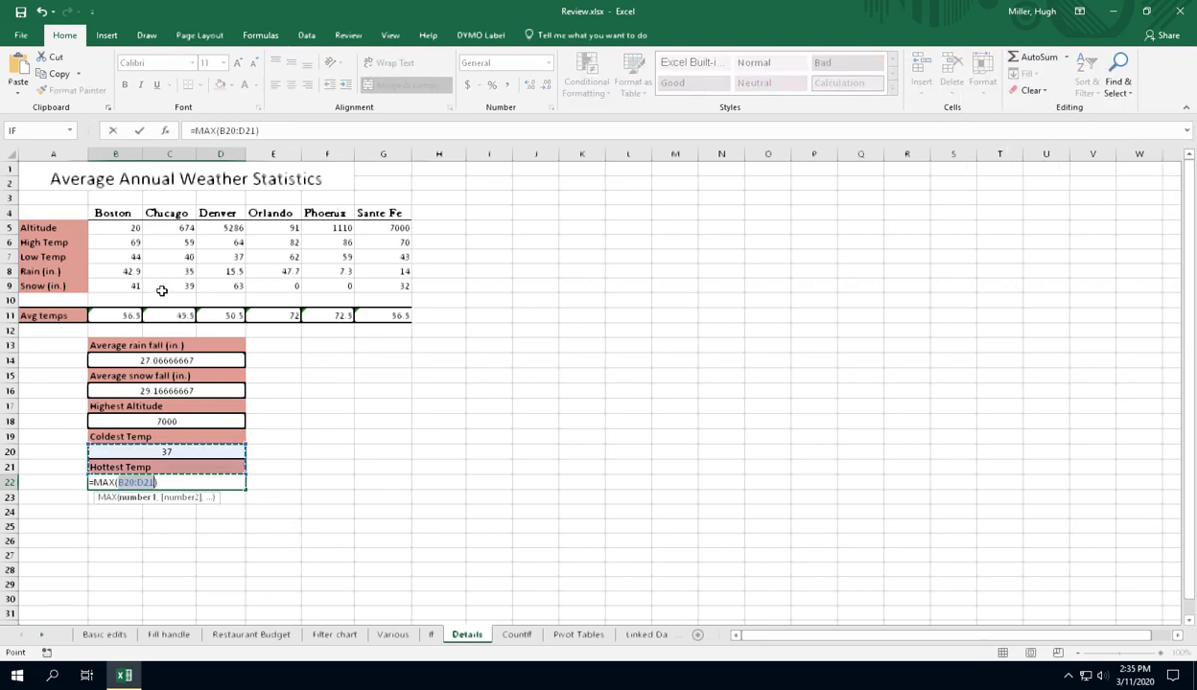
{"action": "left_click_drag", "start_coordinate": [134, 243], "coordinate": [398, 243]}
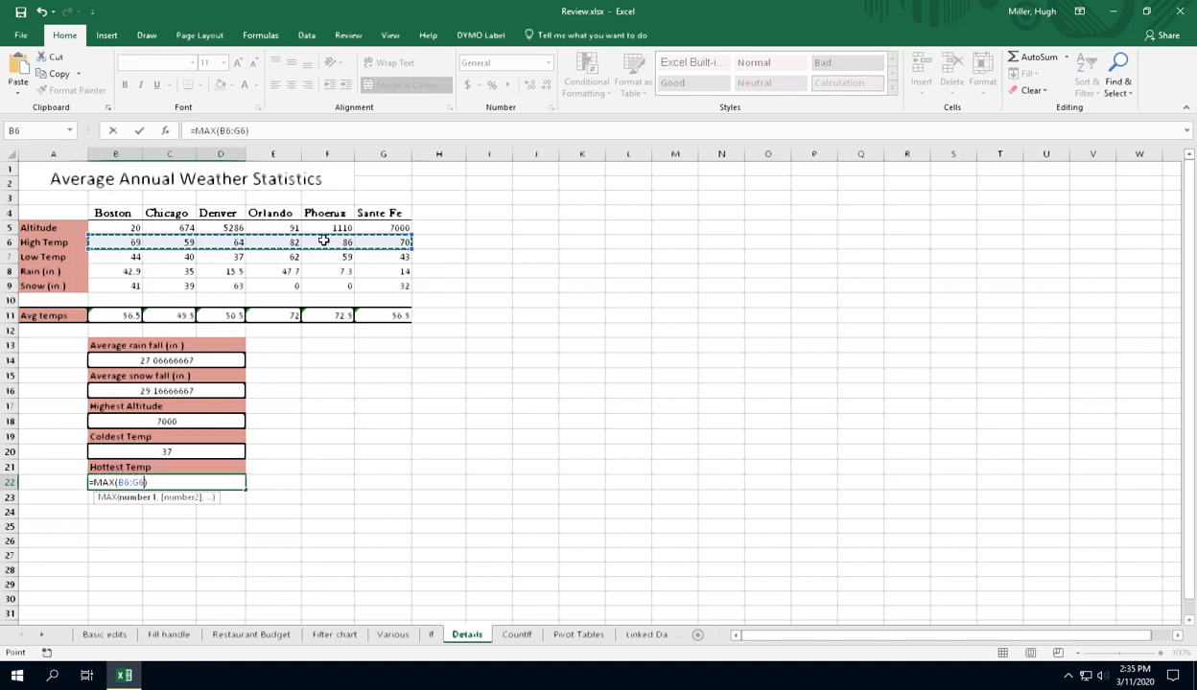
{"action": "left_click", "coordinate": [139, 133]}
{"action": "left_click", "coordinate": [388, 407]}
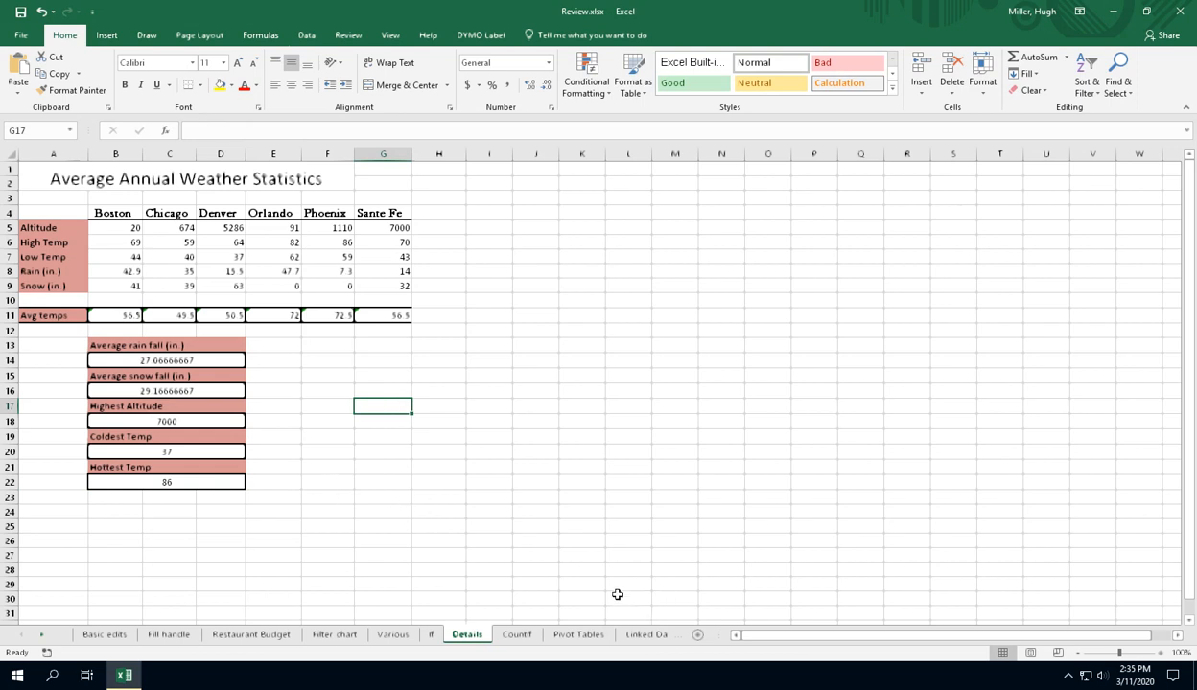
Open the CountIf sheet with the March in Seattle weather data
{"action": "left_click", "coordinate": [517, 635]}
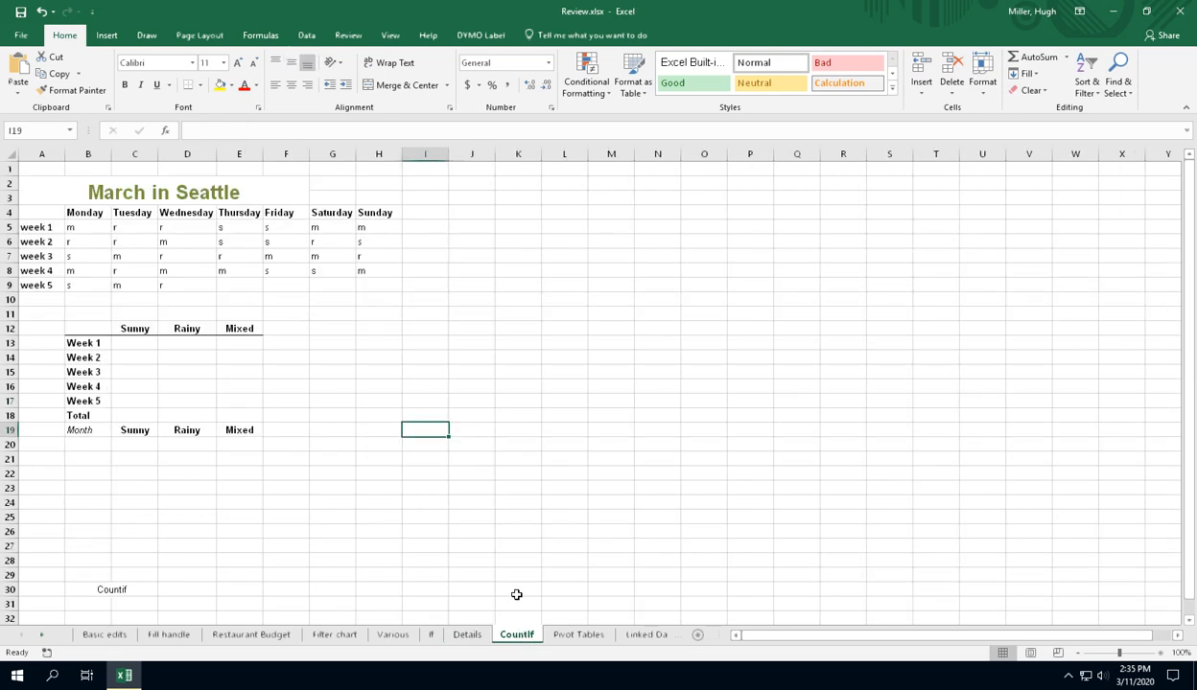